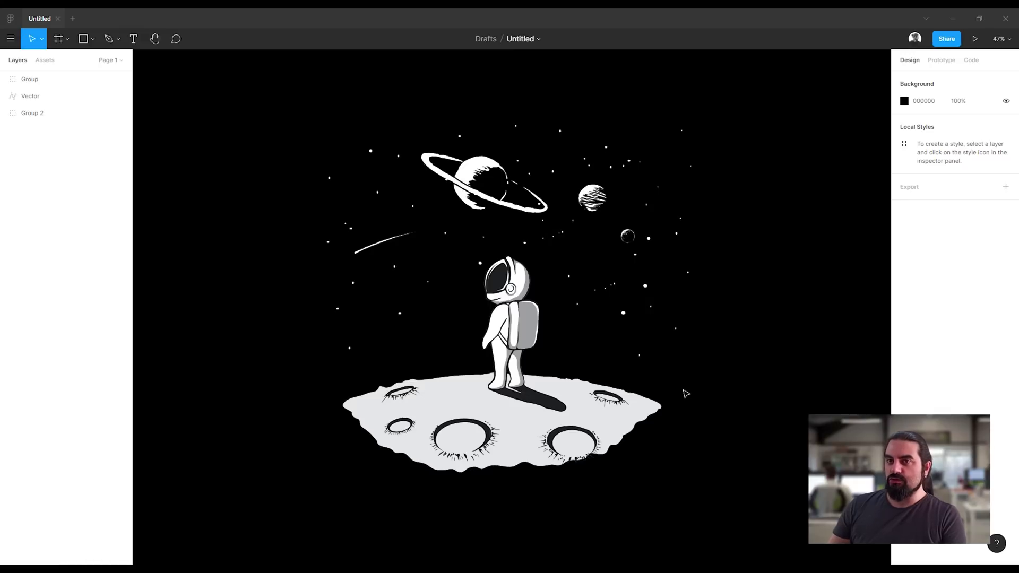
type("FrameTool")
Show the Phone, Tablet and Desktop frame presets in the FrameTool file.
left_click(59, 39)
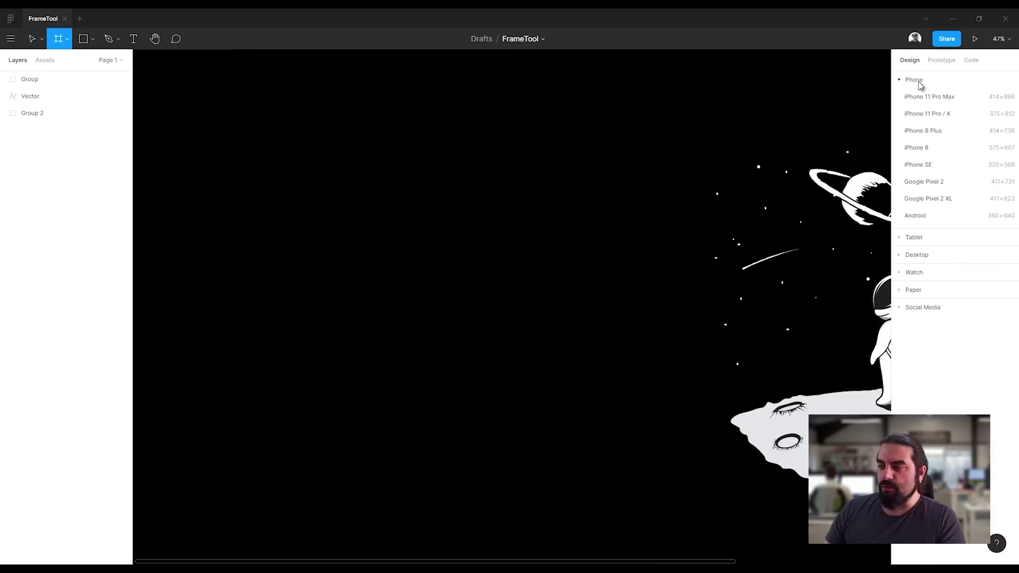
Add a 414×896 iPhone 11 Pro Max frame just left of the astronaut artwork.
left_click(943, 97)
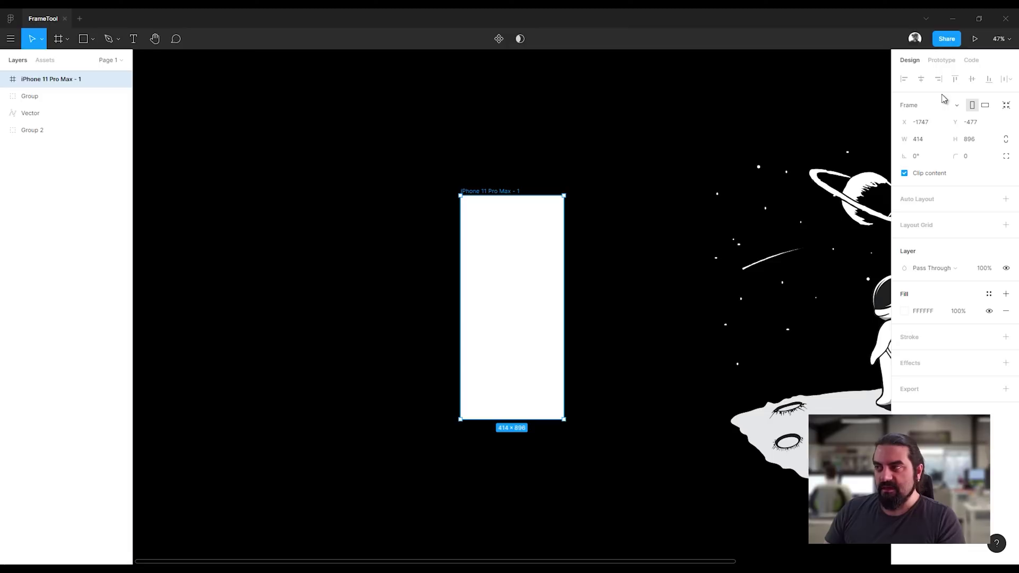
left_click(943, 97)
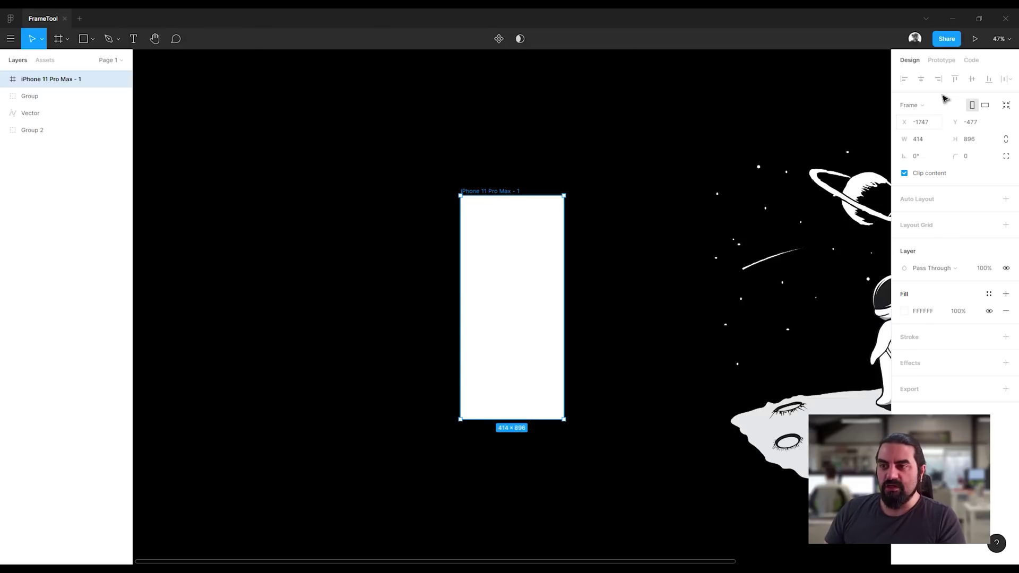
left_click(616, 185)
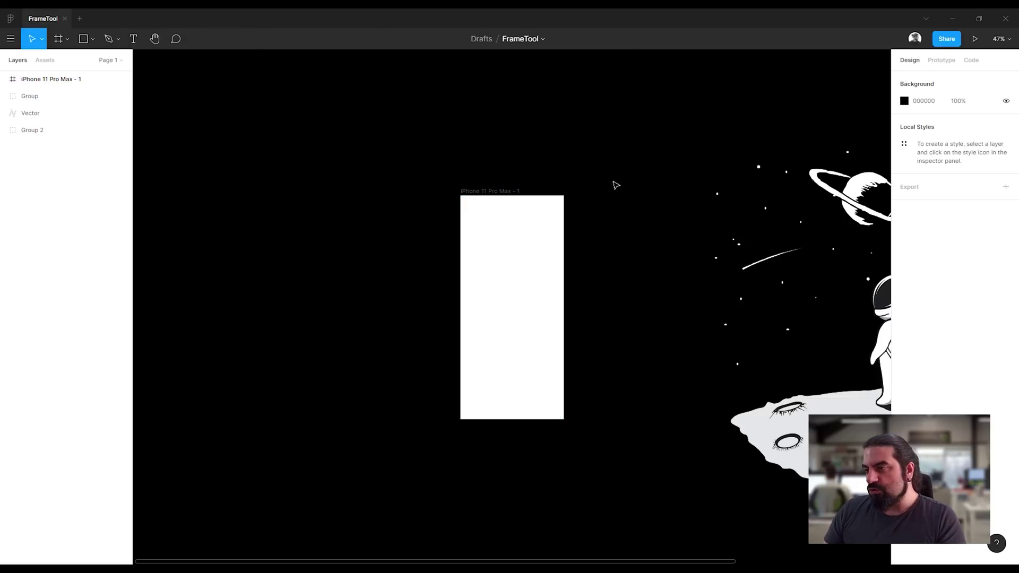
left_click_drag(505, 191, 501, 194)
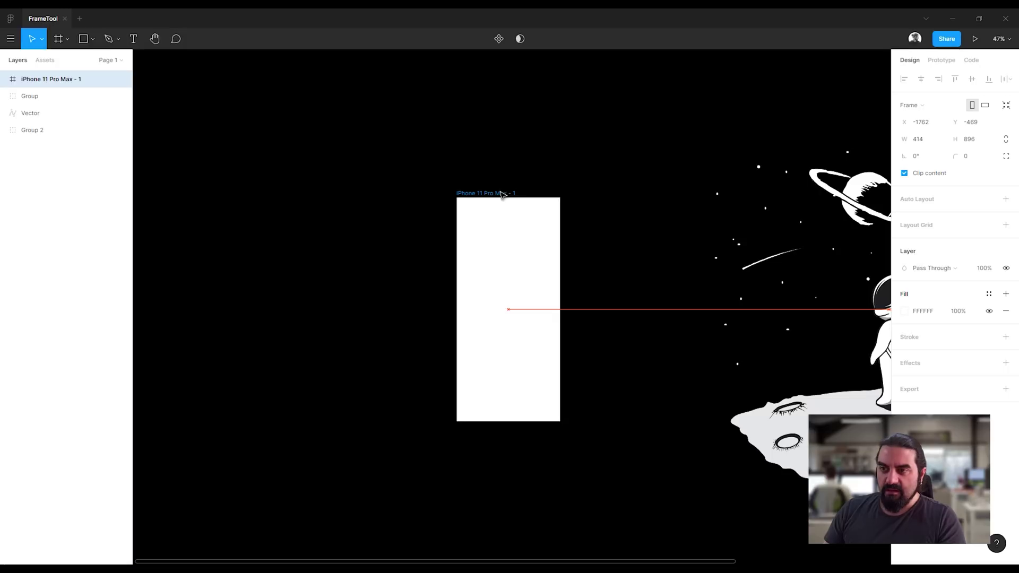
left_click_drag(610, 169, 556, 150)
left_click(542, 146)
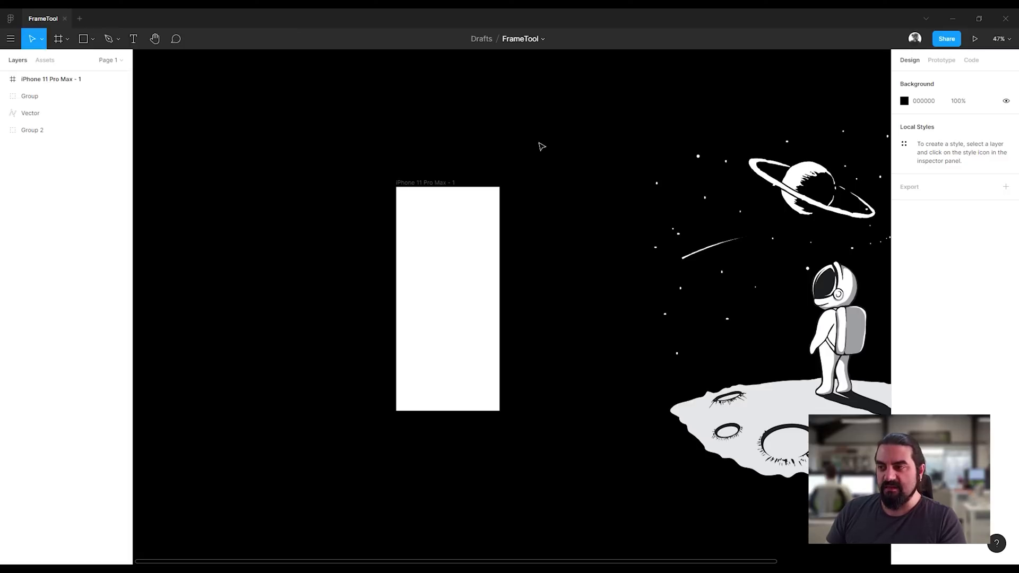
left_click(409, 183)
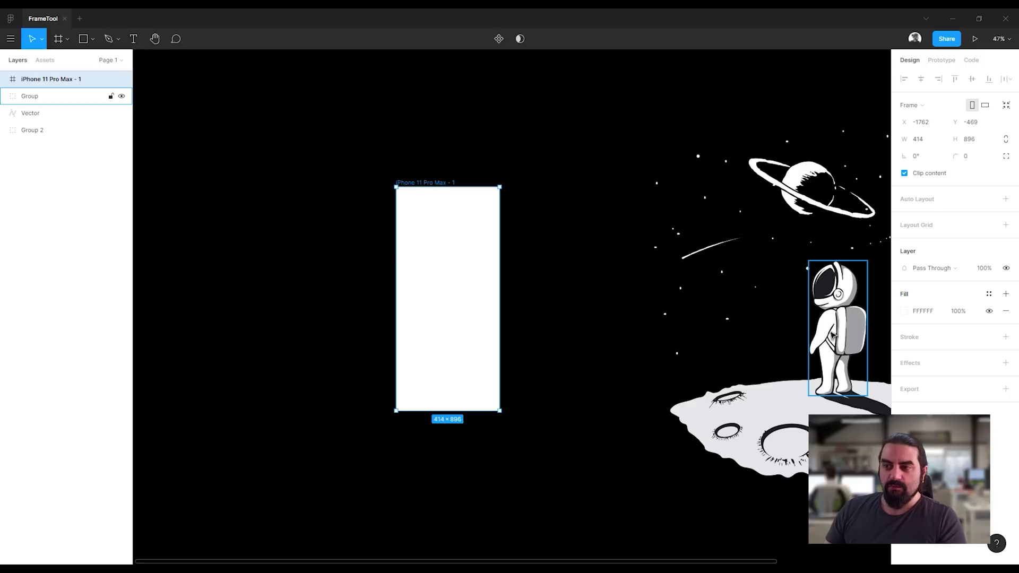
Move the astronaut group into the iPhone frame and centre it at X 90.
mouse_move(833, 336)
left_mouse_down()
mouse_move(539, 277)
mouse_move(508, 287)
left_mouse_up()
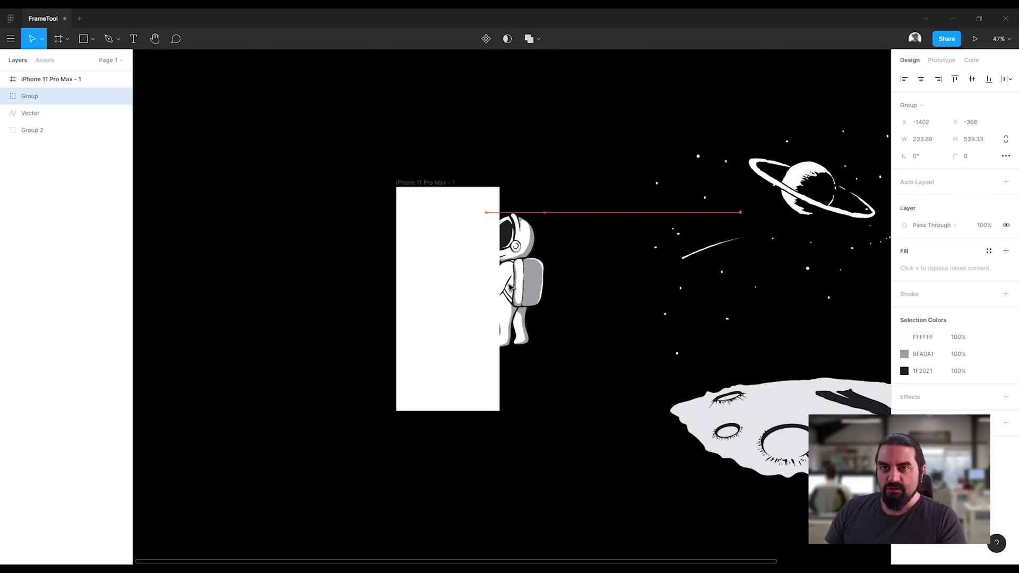
left_click_drag(576, 325, 573, 327)
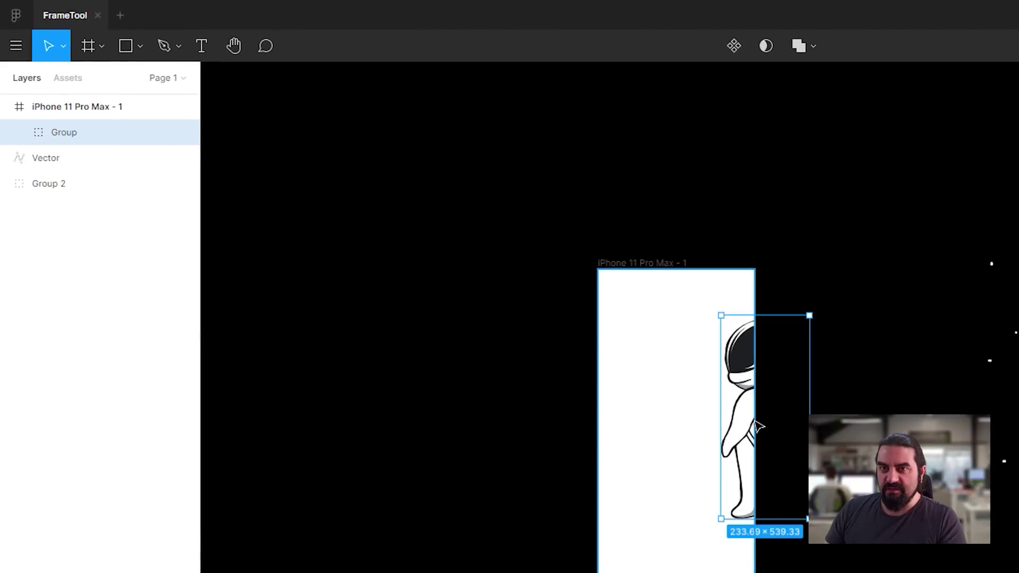
mouse_move(758, 426)
left_mouse_down()
mouse_move(768, 423)
mouse_move(756, 424)
left_mouse_up()
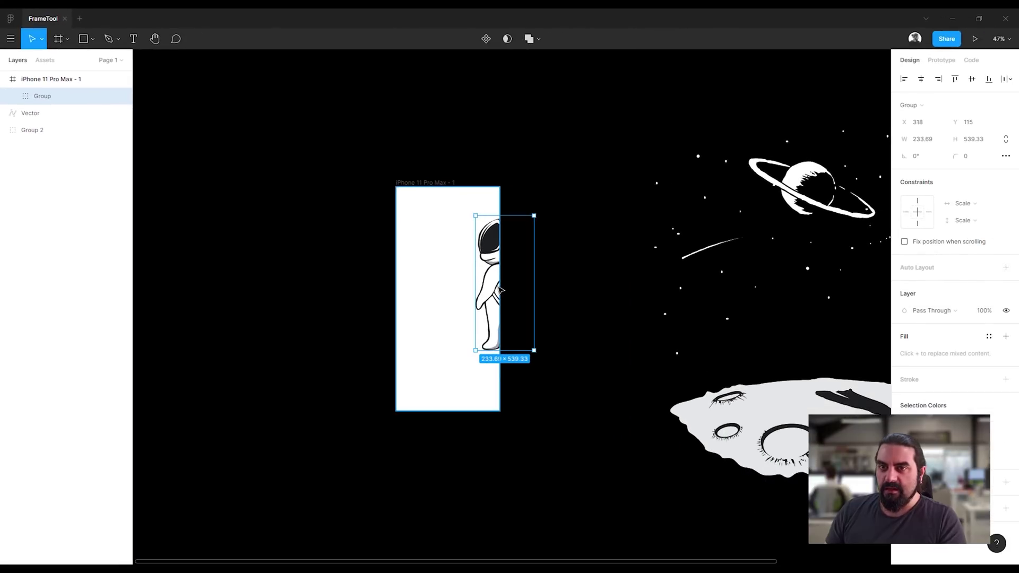
mouse_move(500, 289)
left_mouse_down()
mouse_move(531, 282)
mouse_move(455, 288)
left_mouse_up()
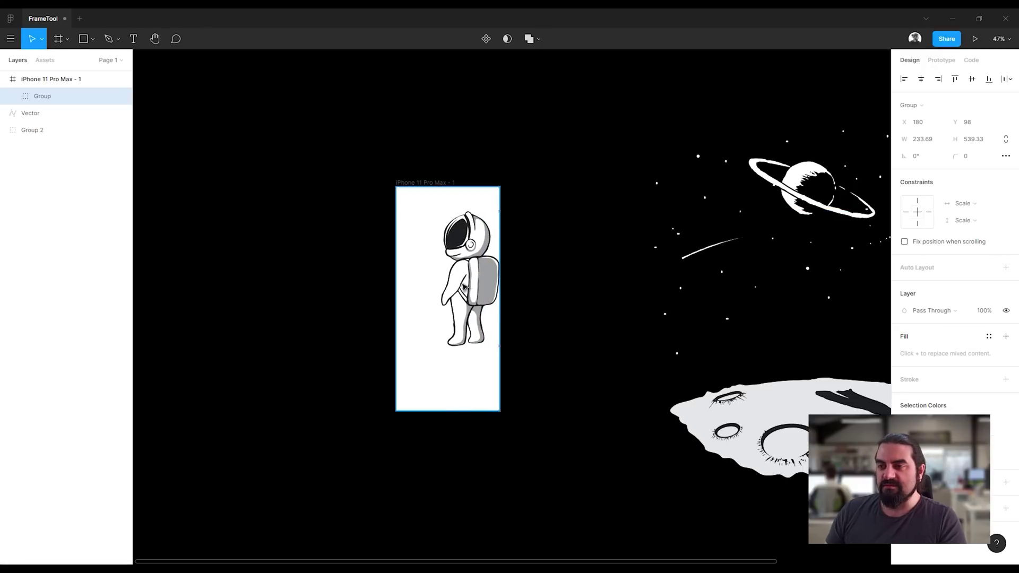
left_click_drag(454, 288, 441, 298)
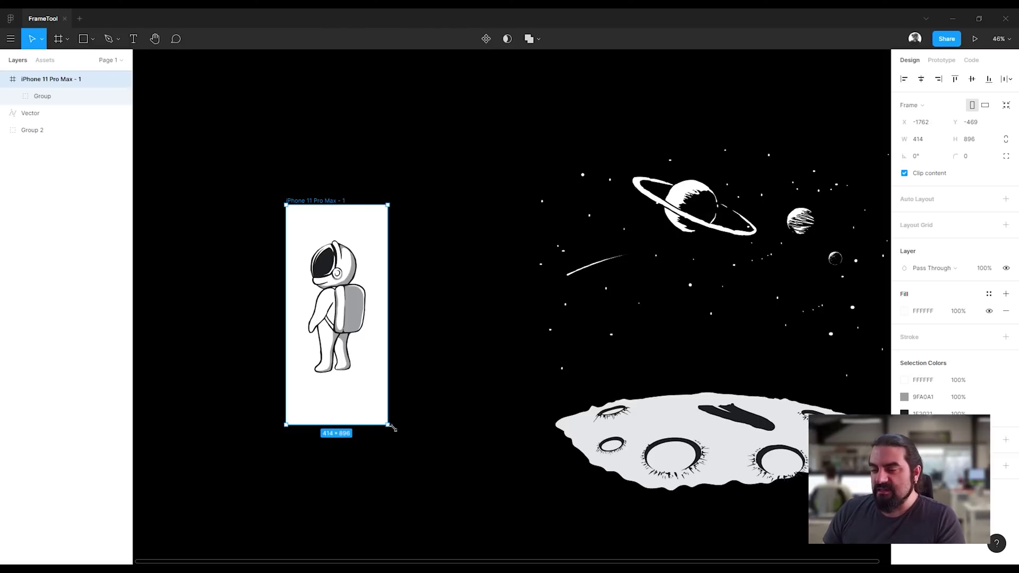
Stretch the iPhone frame to see the astronaut scale with it, then deselect.
mouse_move(391, 426)
left_mouse_down()
mouse_move(614, 413)
mouse_move(579, 335)
mouse_move(487, 392)
mouse_move(589, 342)
mouse_move(561, 468)
mouse_move(513, 326)
mouse_move(595, 414)
mouse_move(489, 366)
mouse_move(577, 419)
left_mouse_up()
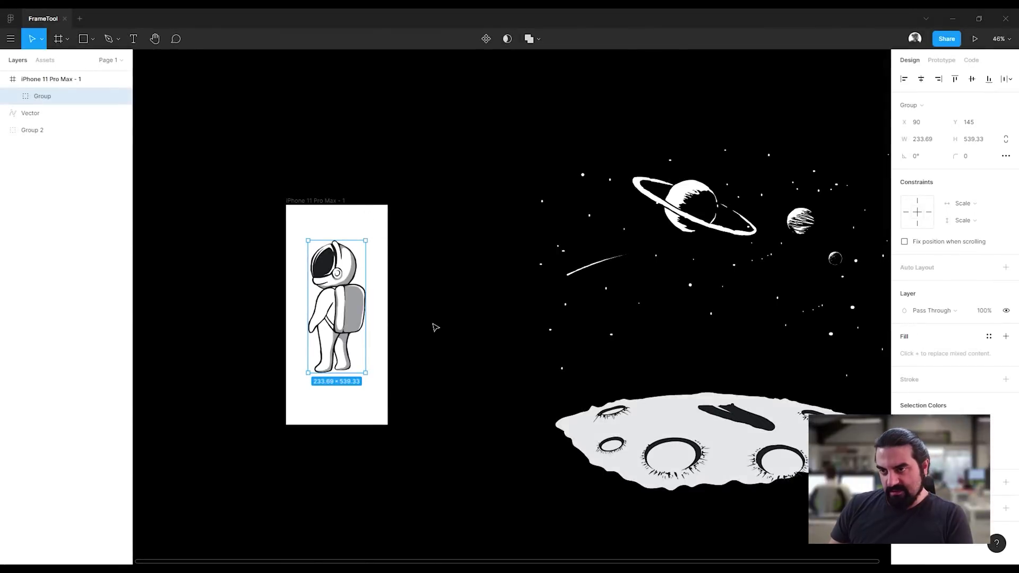
left_click_drag(432, 325, 630, 208)
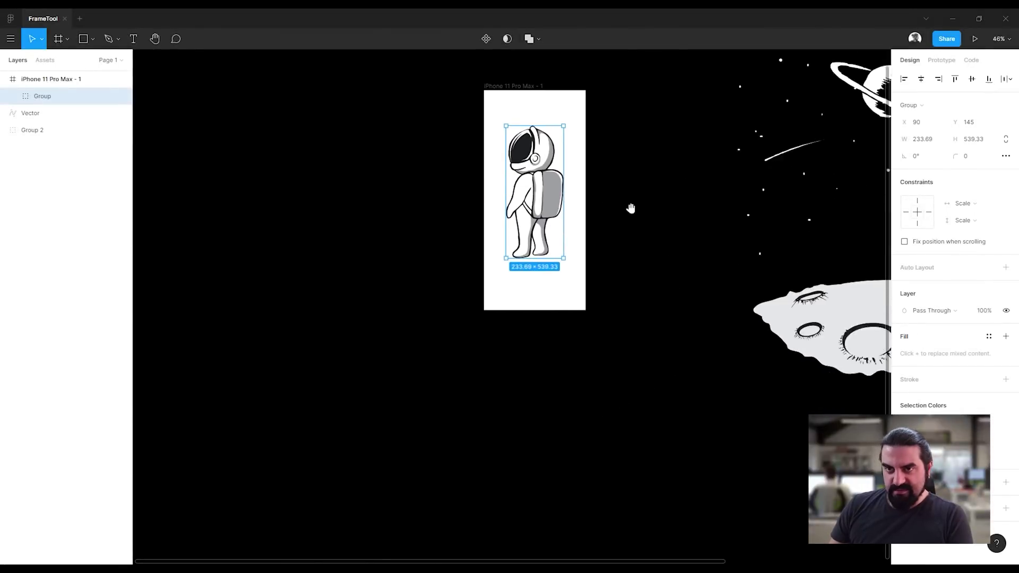
scroll(630, 208, "left", 5)
scroll(382, 269, "up", 2)
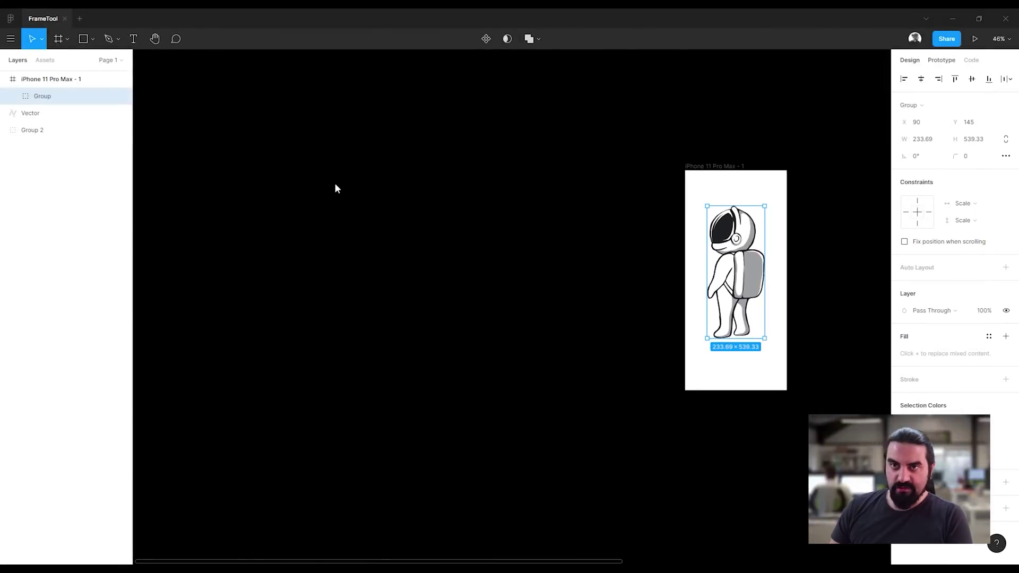
left_click(289, 192)
key("f")
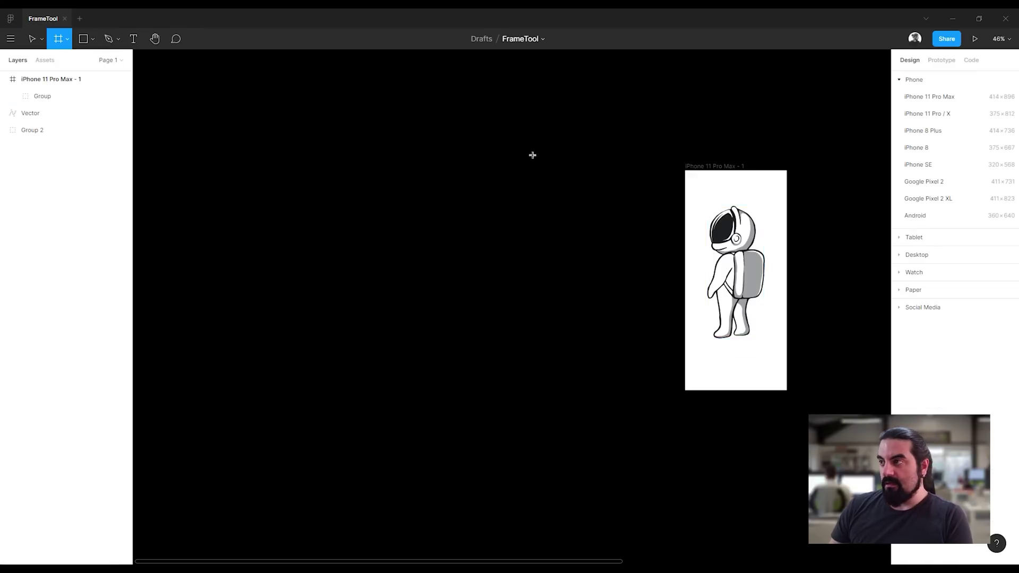
Add a second iPhone 11 Pro Max frame left of the first.
left_click(940, 99)
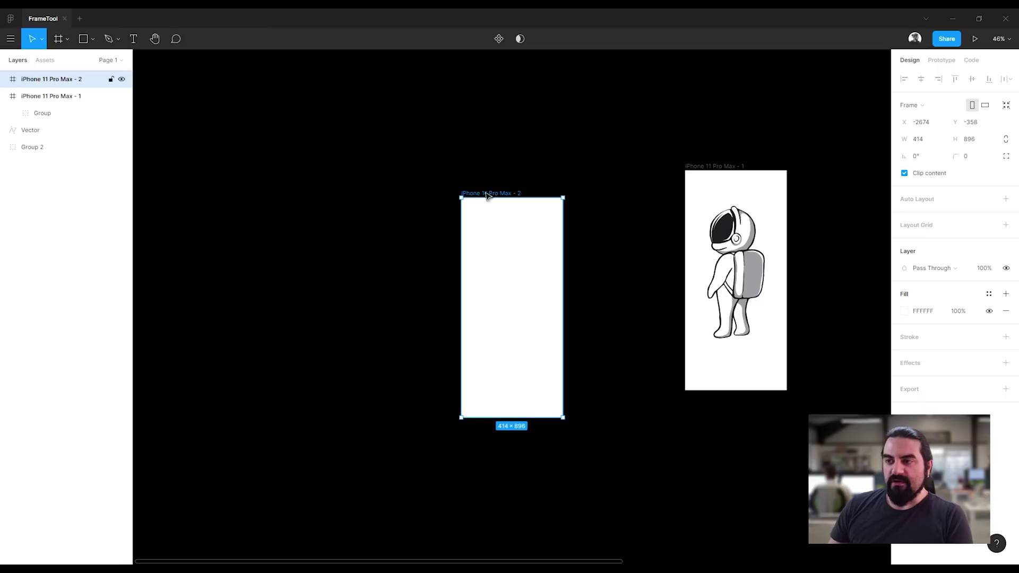
left_click_drag(487, 195, 316, 158)
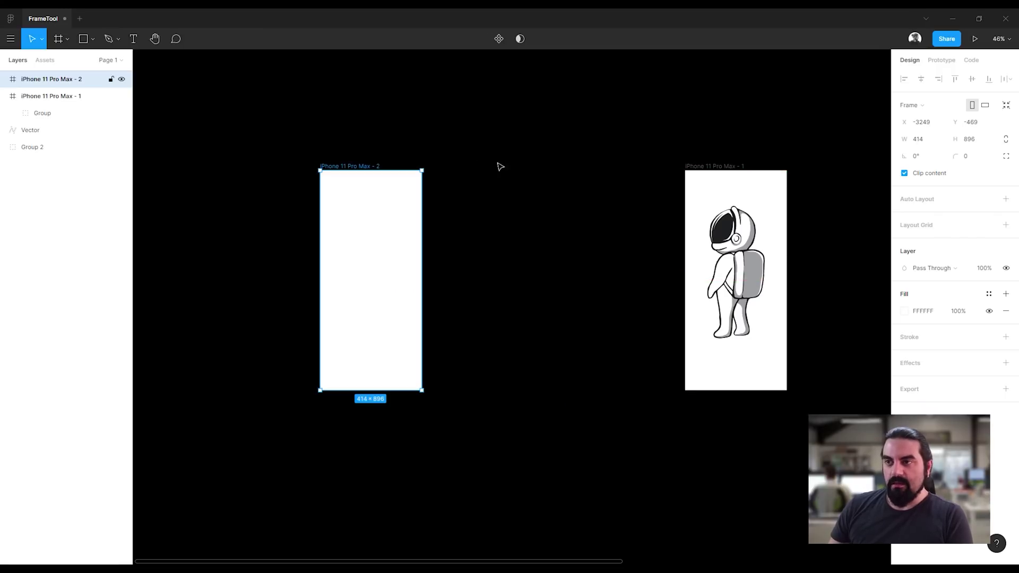
left_click(513, 167)
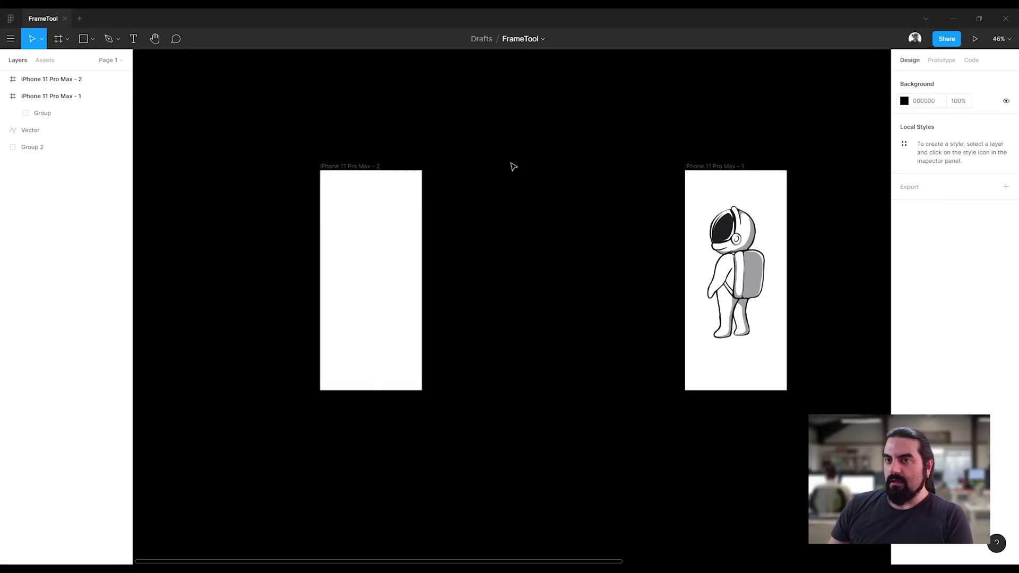
Draw a grey 414×100 rectangle and move it onto the second iPhone frame.
left_click(82, 40)
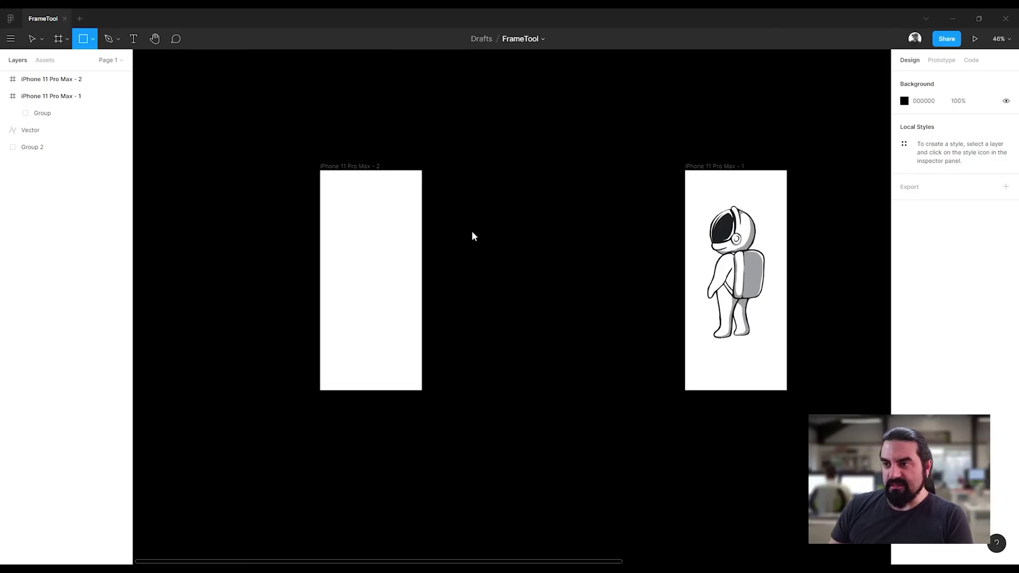
left_click_drag(453, 225, 553, 243)
left_click(351, 168)
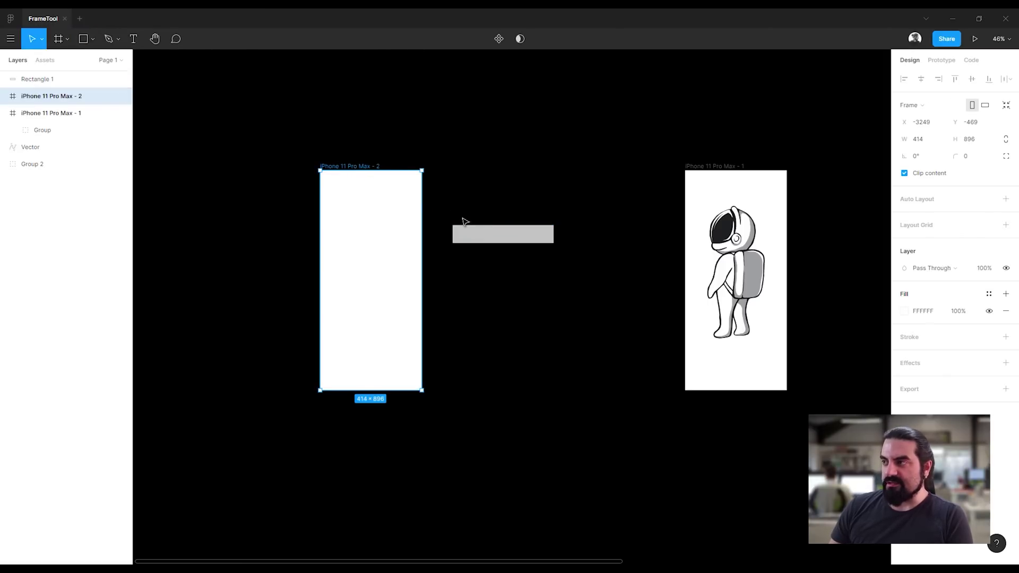
left_click(519, 229)
left_click(932, 124)
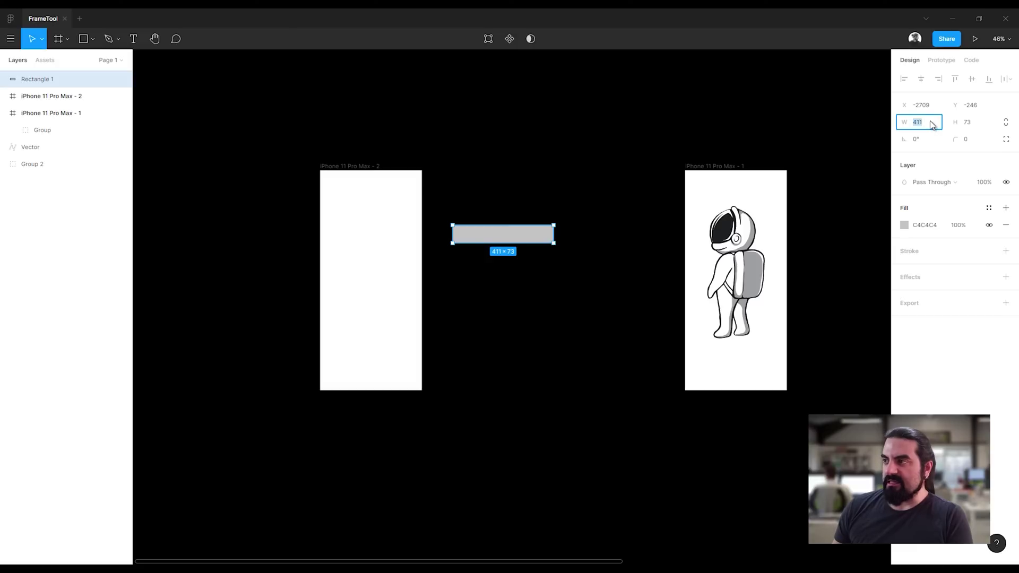
type("4")
left_click(976, 128)
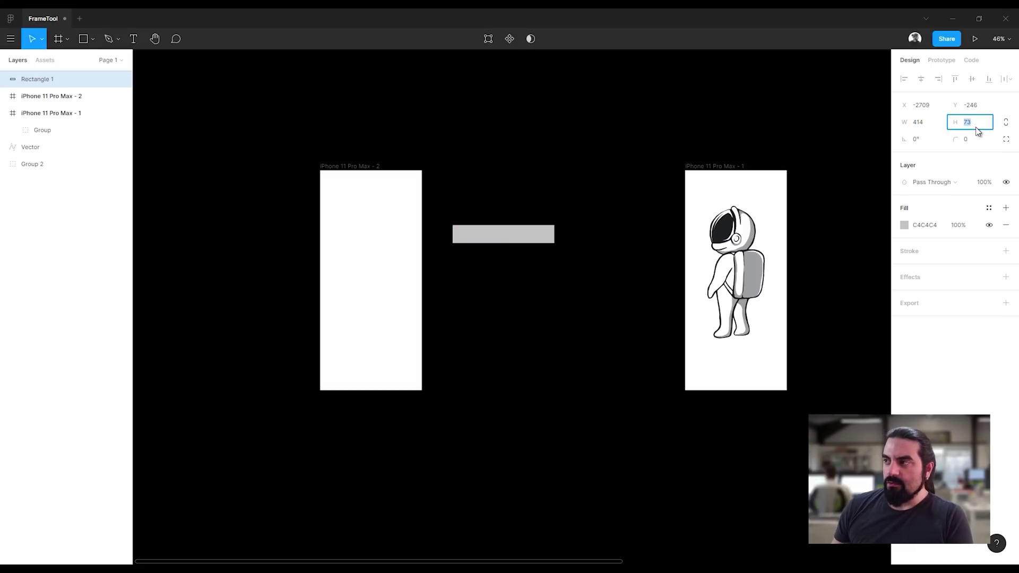
type("100")
key("Return")
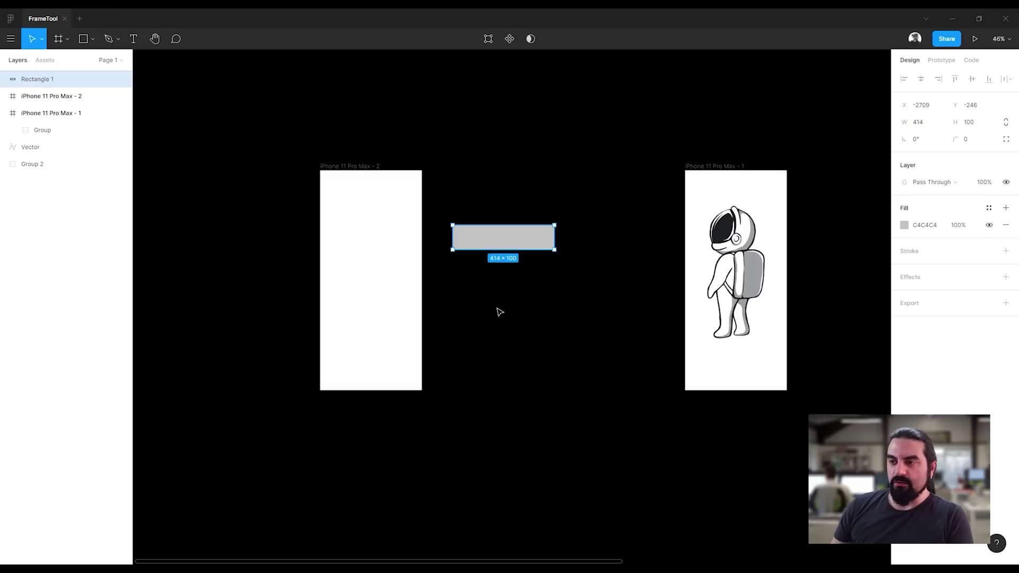
left_click(498, 312)
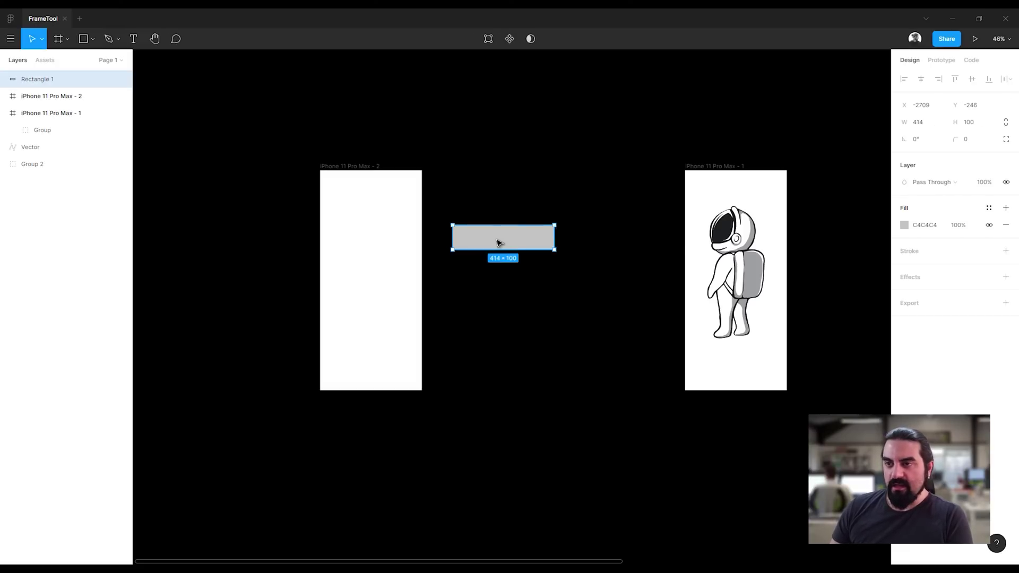
mouse_move(498, 240)
left_mouse_down()
mouse_move(429, 223)
mouse_move(475, 218)
mouse_move(398, 204)
left_mouse_up()
Align the grey rectangle flush with the frame's top-left at X 0, Y 0.
left_click(347, 173)
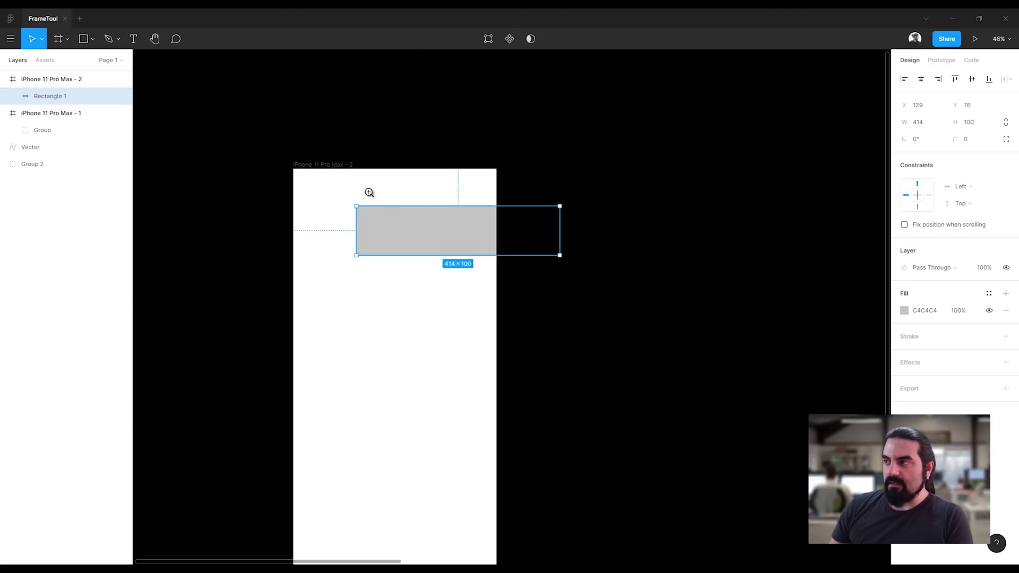
scroll(368, 192, "left", 3)
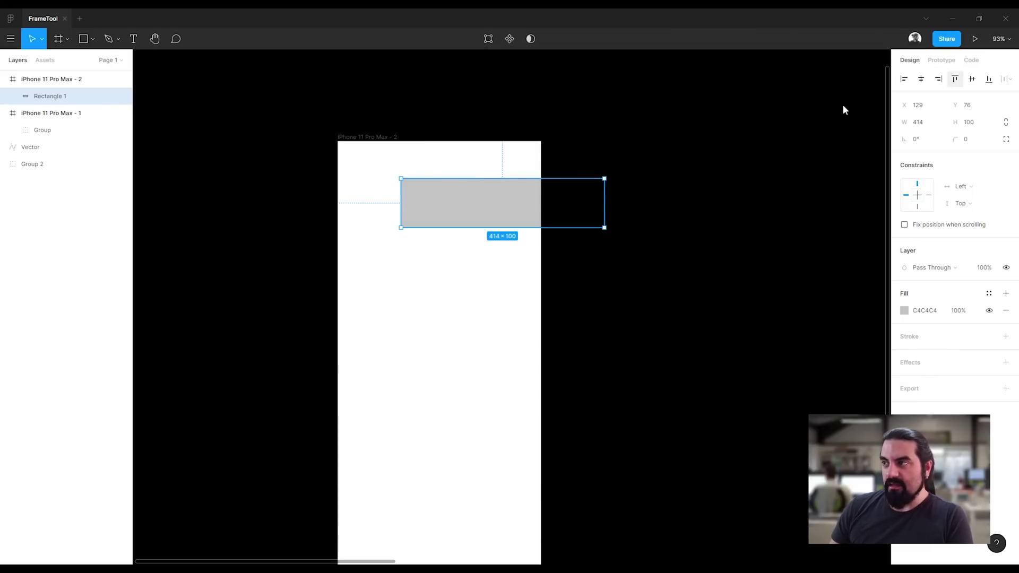
left_click(954, 79)
left_click(903, 79)
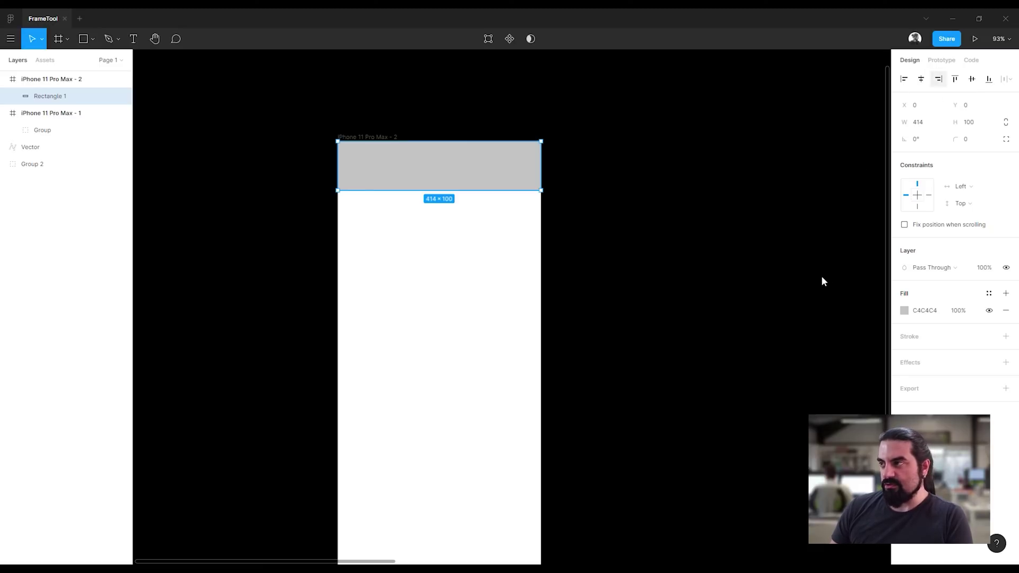
left_click(970, 80)
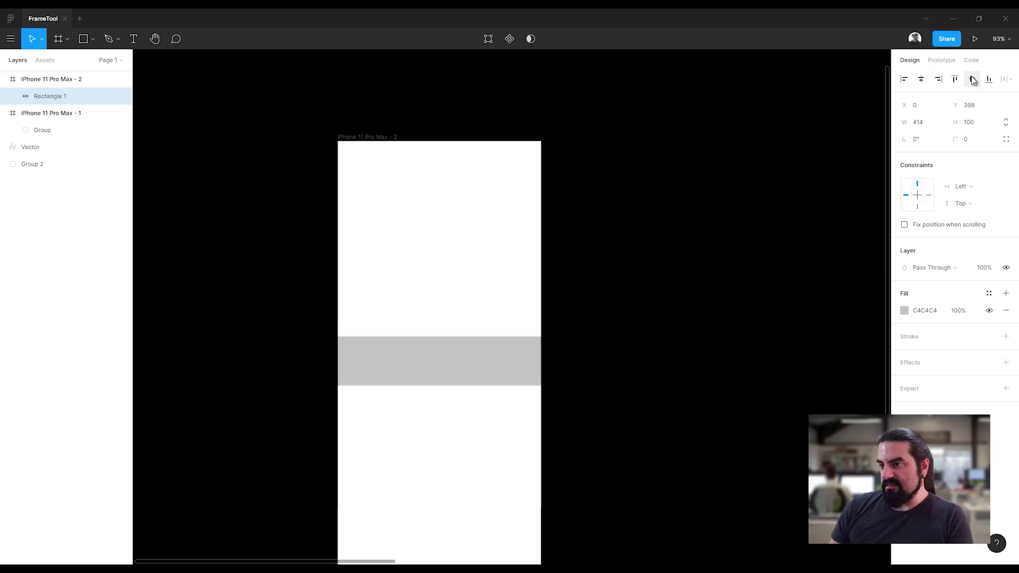
left_click(988, 80)
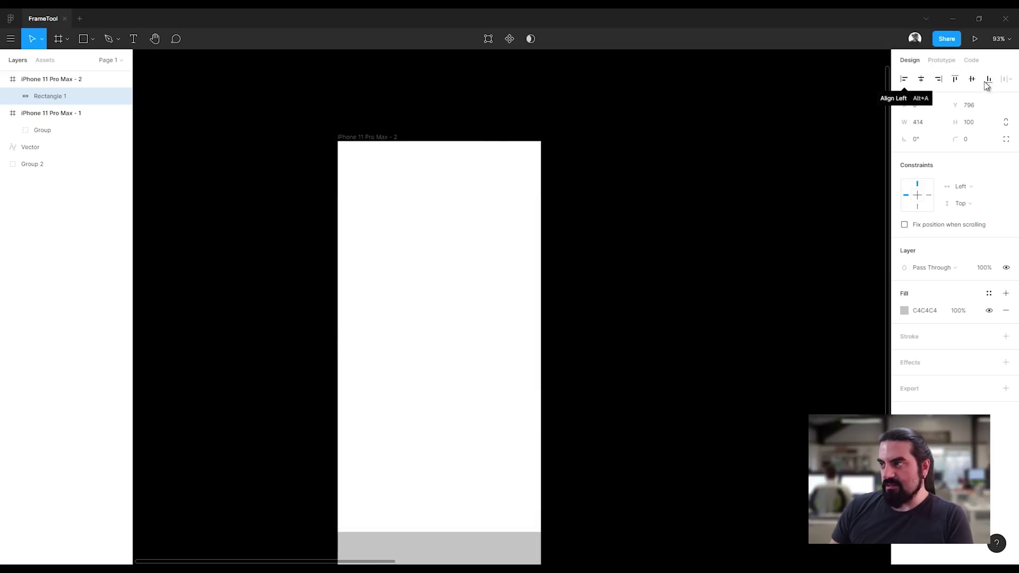
left_click(955, 80)
Select the grey header bar and pan so the second frame sits higher.
scroll(723, 220, "down", 1)
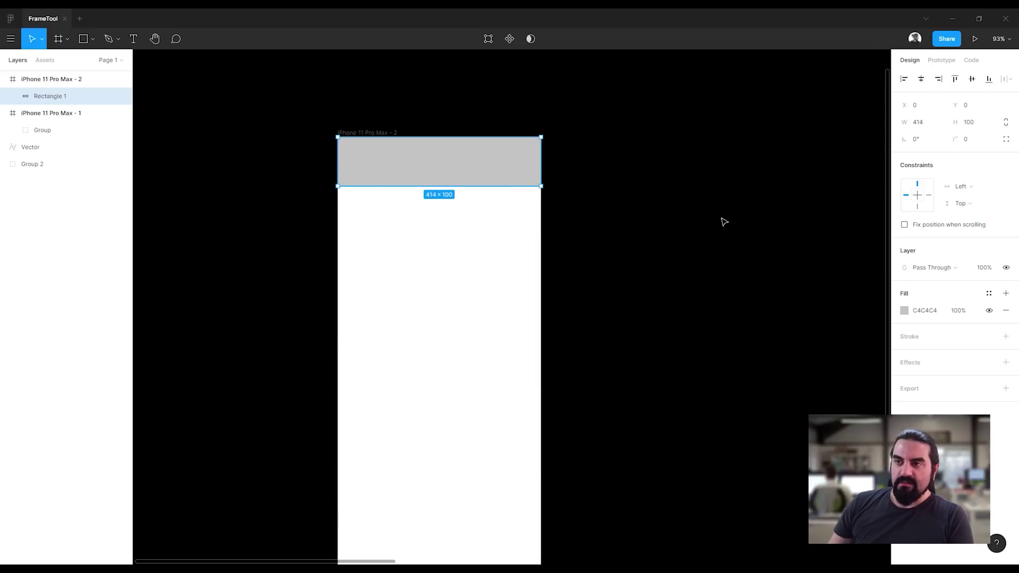
scroll(722, 221, "down", 1)
left_click(646, 260)
left_click(431, 185)
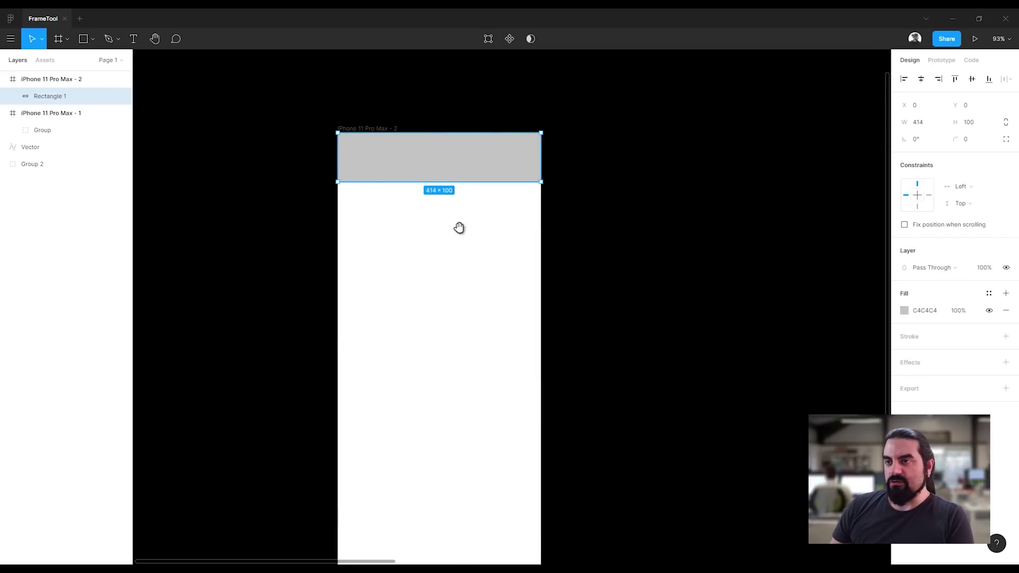
left_click_drag(459, 228, 440, 203)
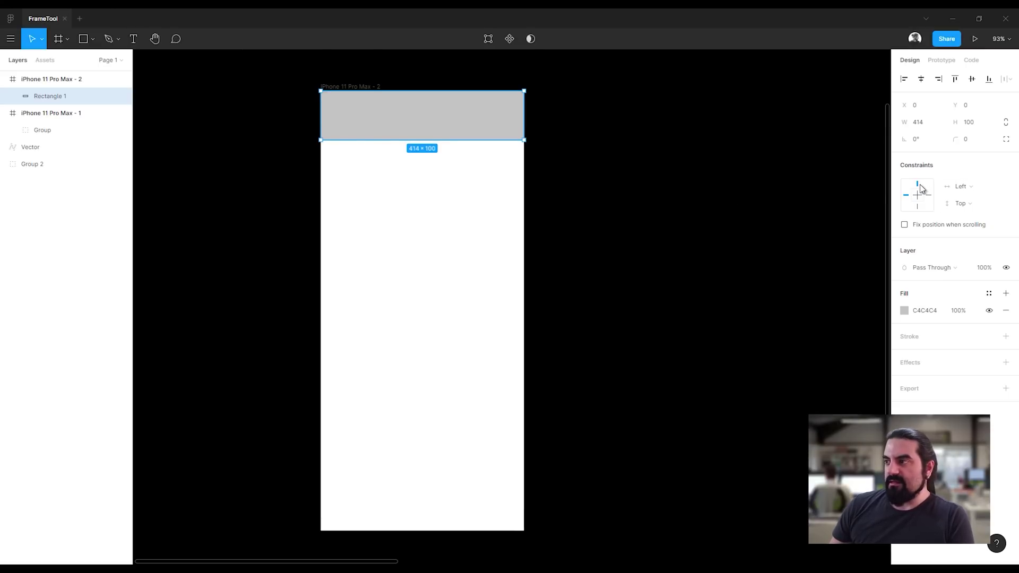
Set the header bar's horizontal and vertical constraints to Scale.
left_click(973, 187)
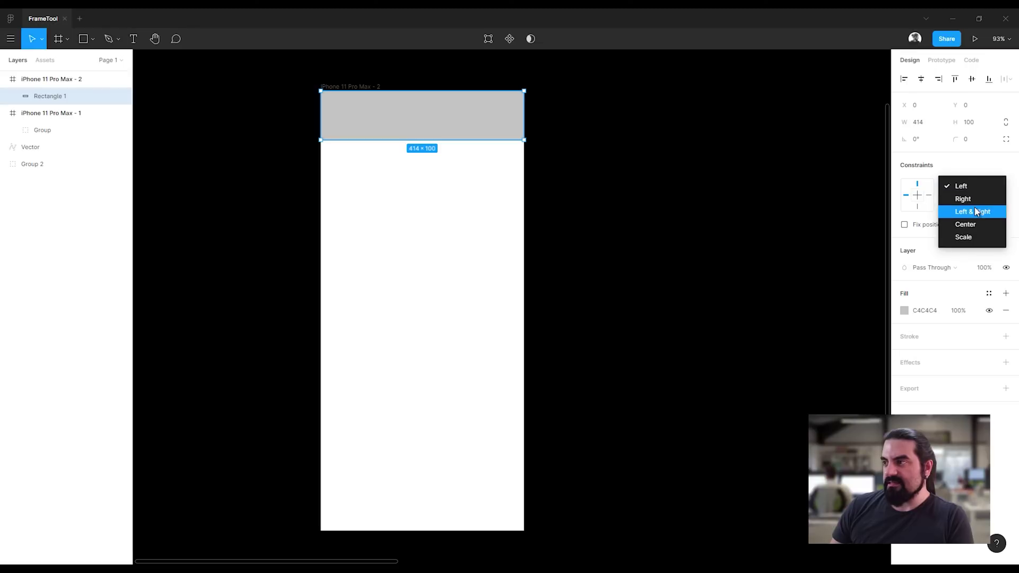
left_click(962, 237)
left_click(962, 203)
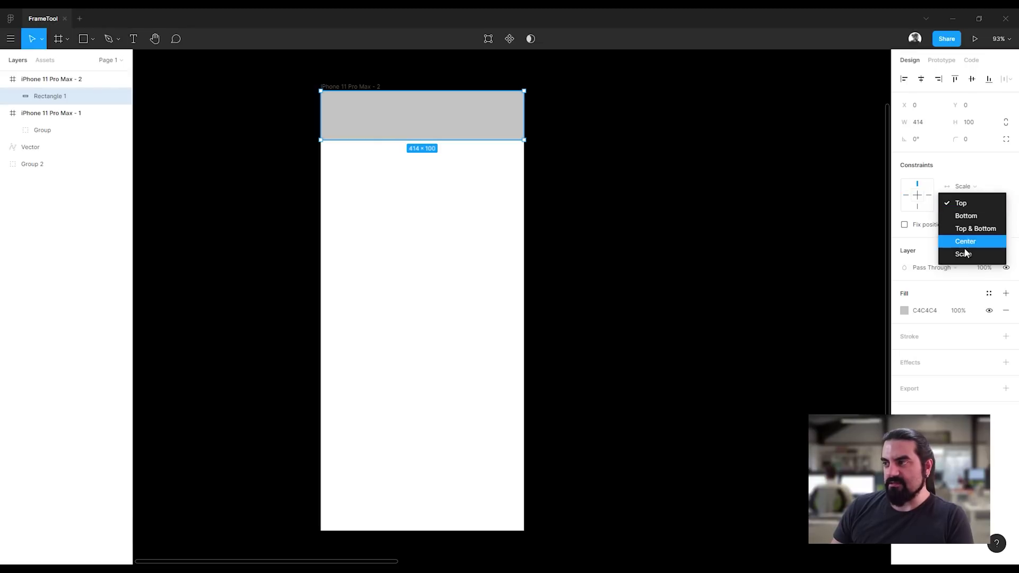
left_click(963, 254)
Widen the second frame to test the header's scaling, then undo it.
left_click(735, 259)
left_click(511, 191)
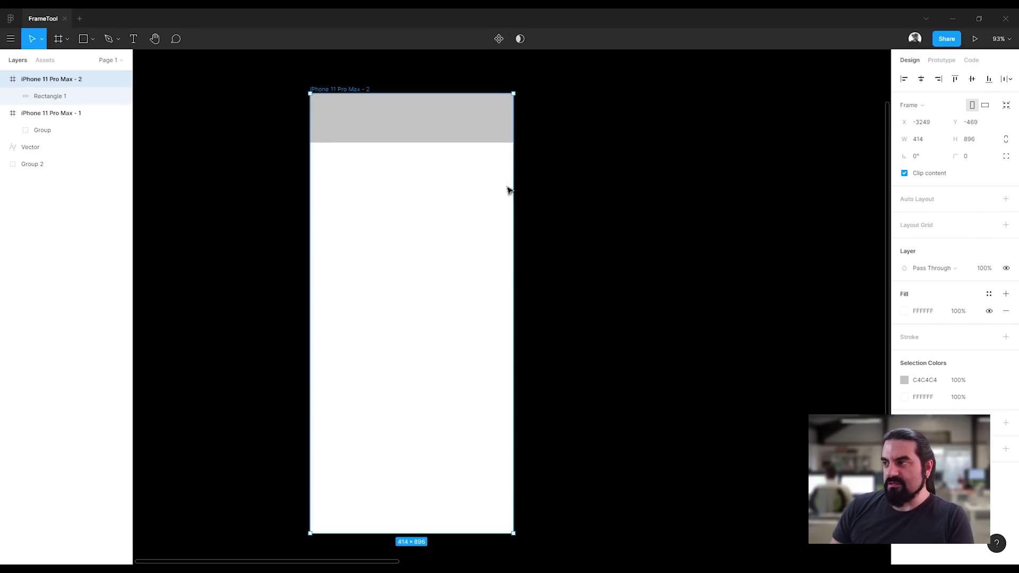
left_click(407, 130)
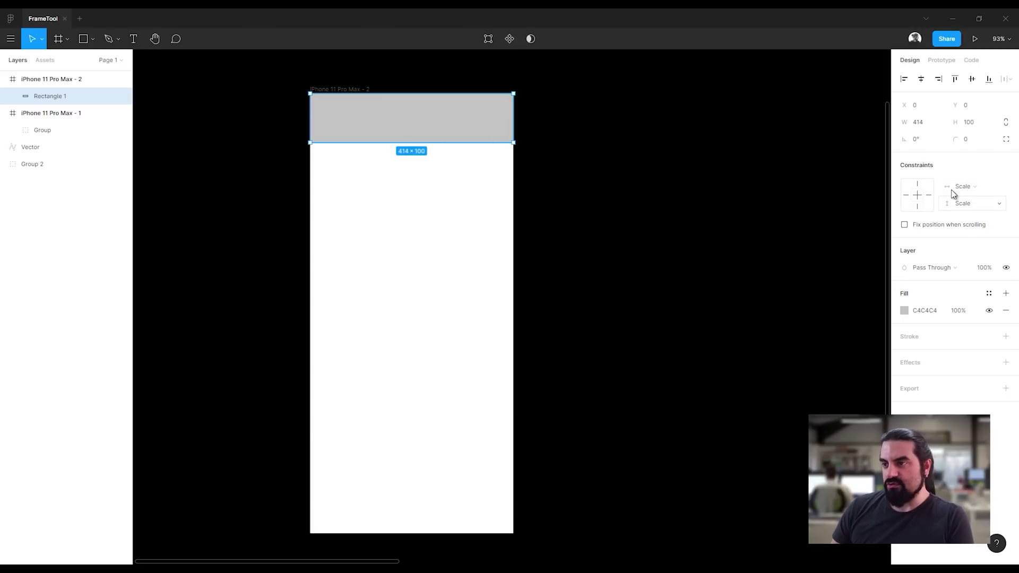
left_click(326, 88)
mouse_move(517, 255)
left_mouse_down()
mouse_move(556, 259)
mouse_move(555, 293)
left_mouse_up()
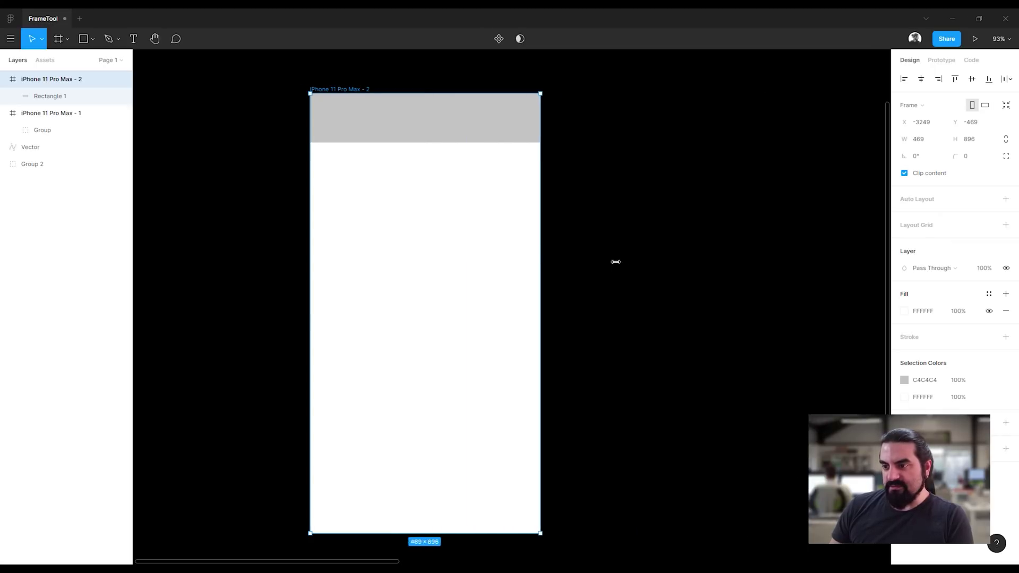
key("ctrl+z")
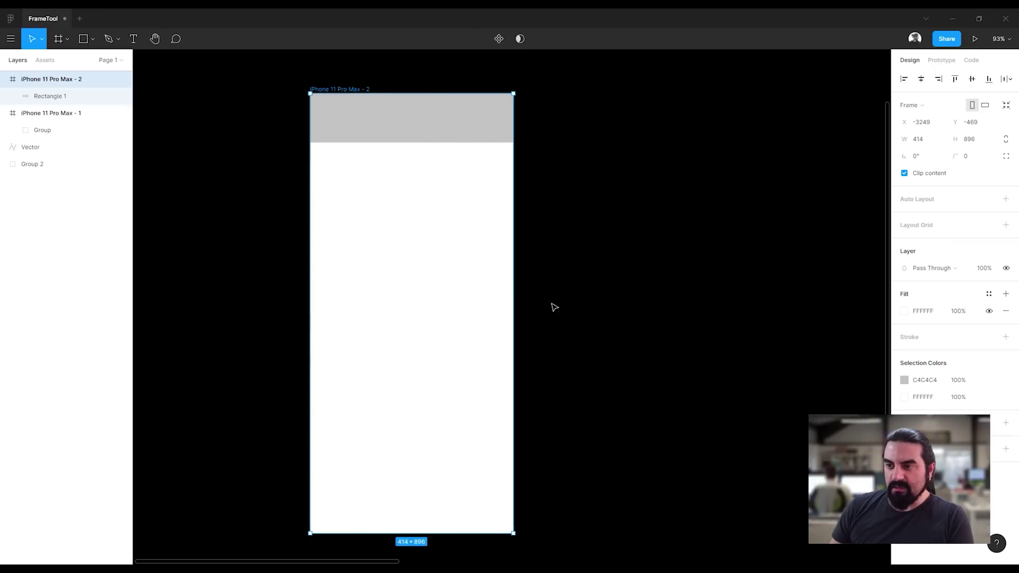
Stretch the frame to 526×576 and 1068×595, then restore it to 414×896.
left_click_drag(514, 533, 568, 277)
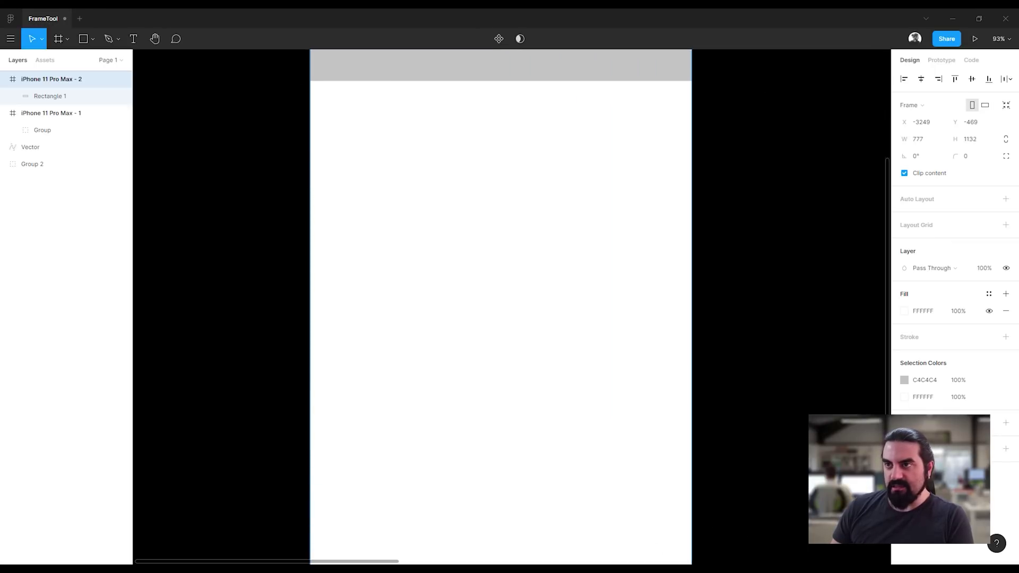
scroll(571, 368, "up", 3)
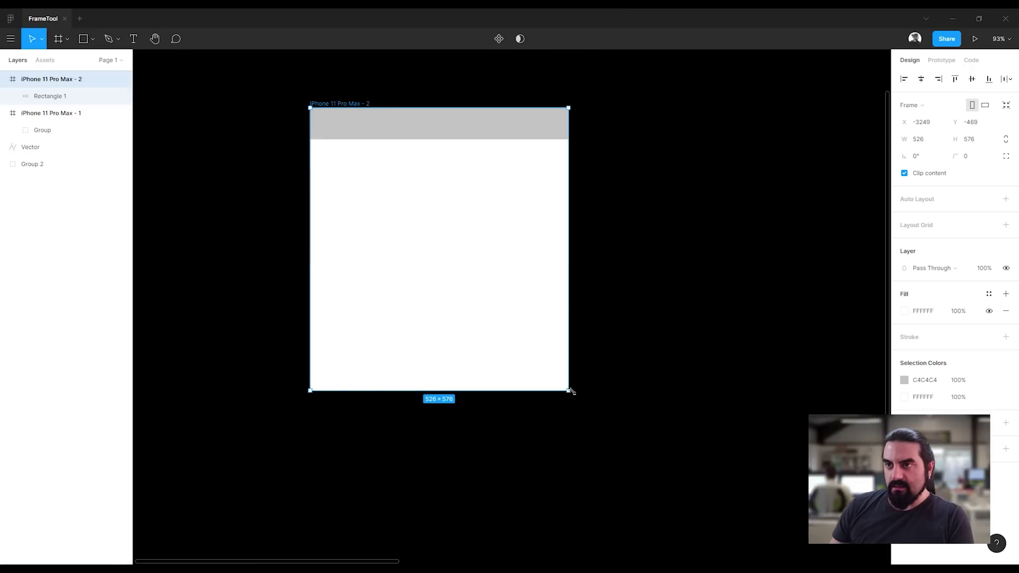
left_click_drag(569, 390, 834, 401)
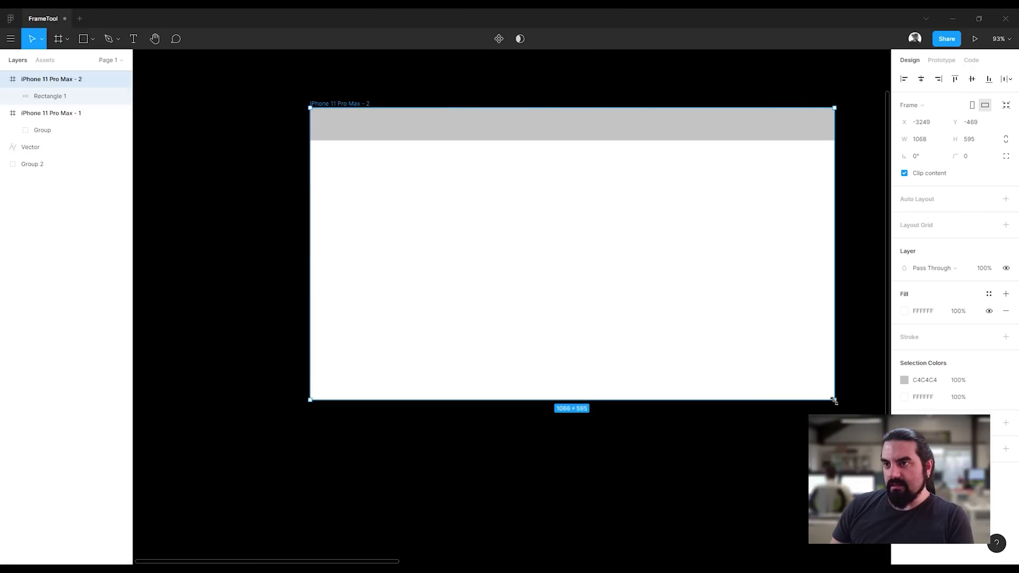
mouse_move(834, 400)
left_mouse_down()
mouse_move(658, 359)
mouse_move(679, 391)
left_mouse_up()
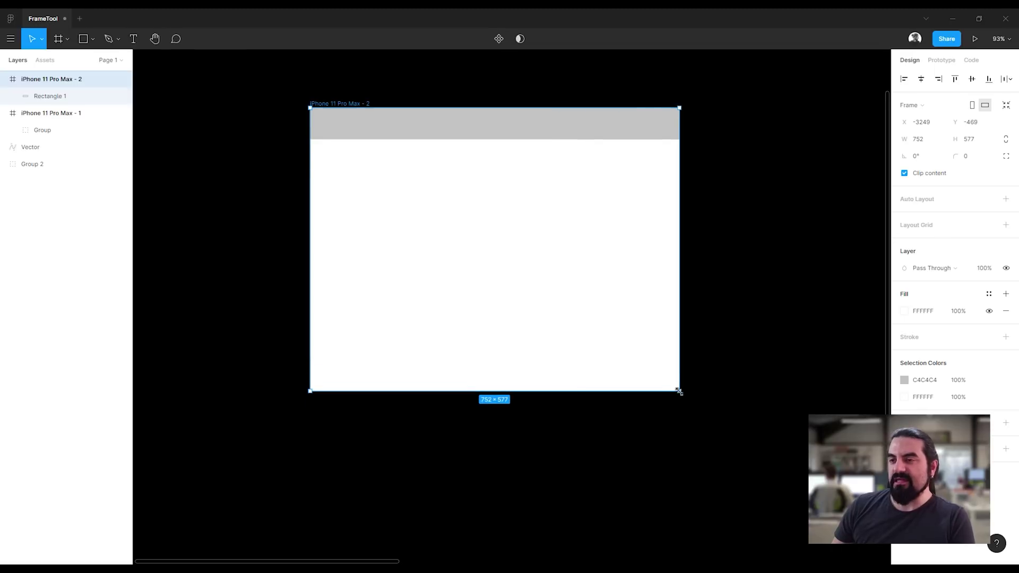
key("ctrl+z")
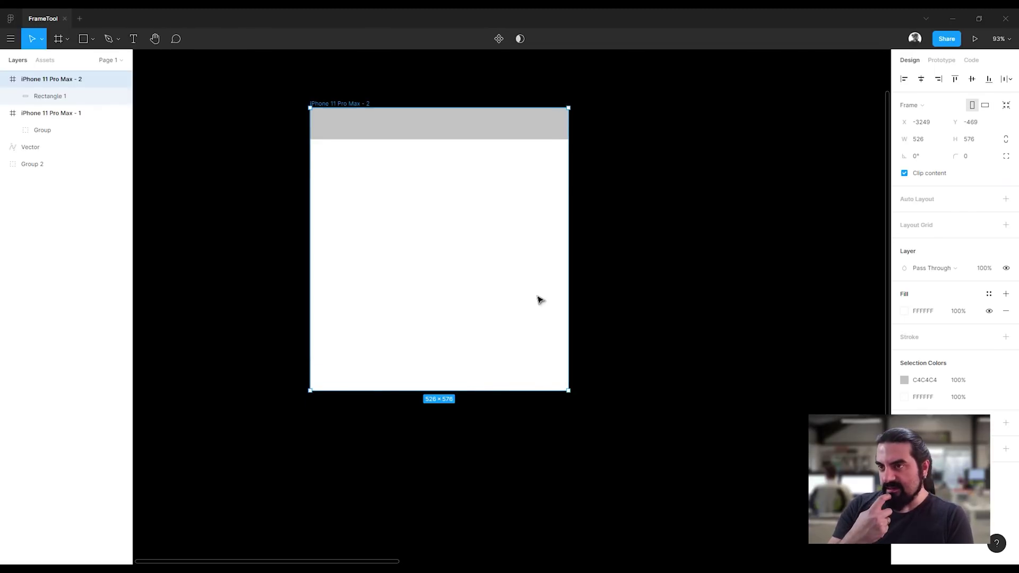
left_click(660, 212)
key("ctrl+z")
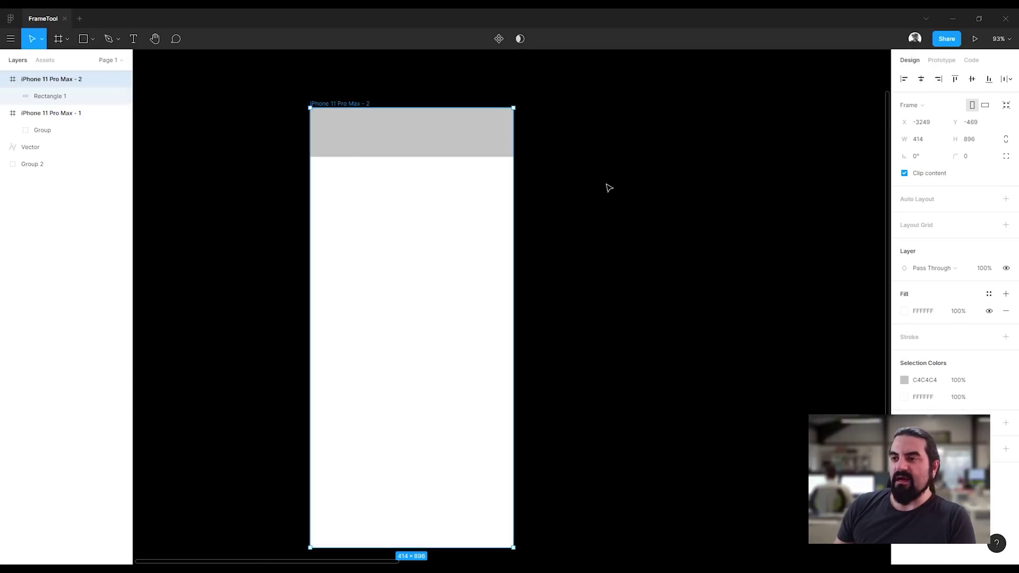
left_click(430, 150)
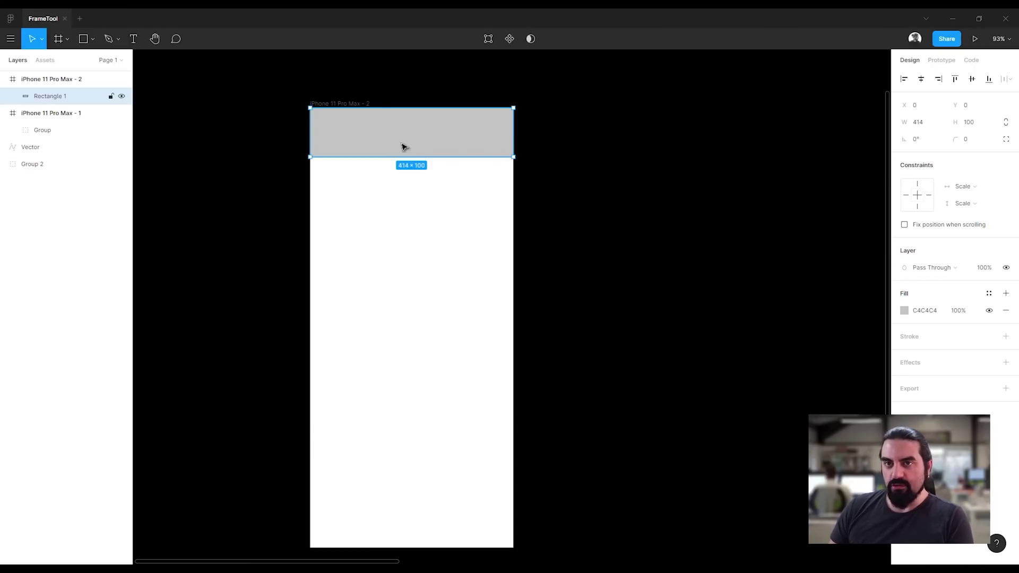
Duplicate the header bar as a 100×100 square filled dark grey 616161.
key("ctrl+d")
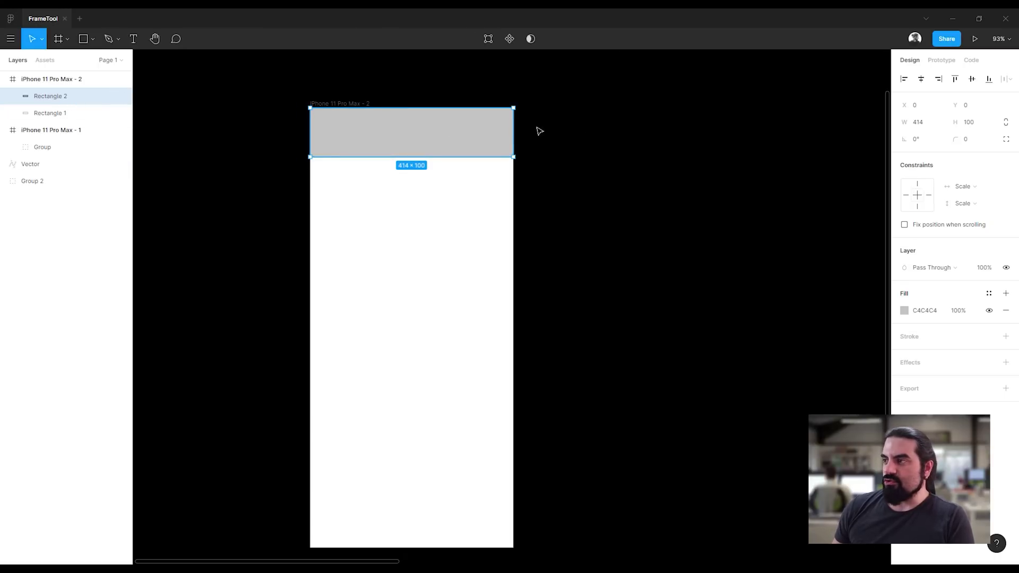
left_click(918, 128)
type("0")
key("Return")
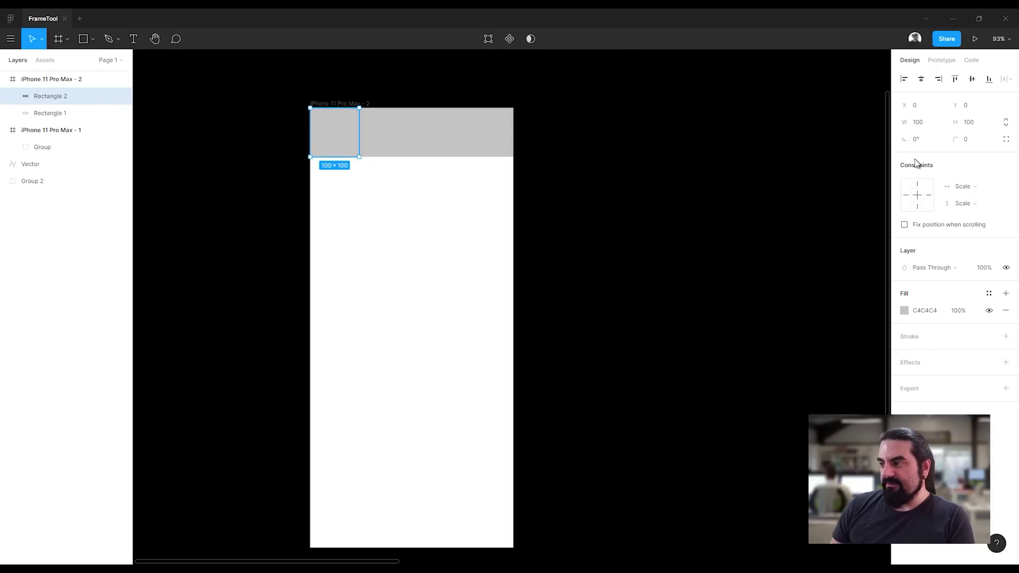
left_click(903, 310)
left_click_drag(823, 336, 712, 379)
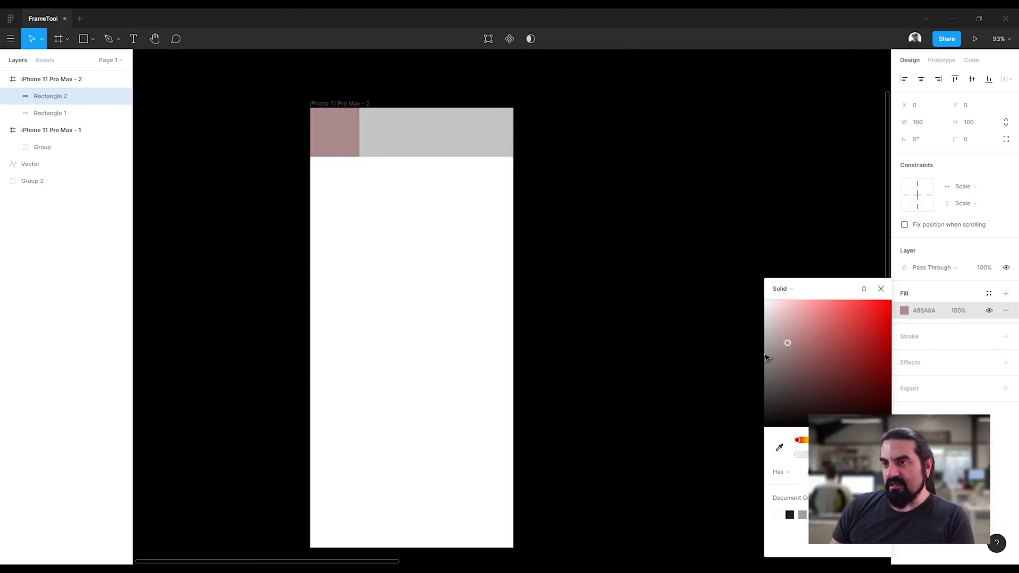
left_click(626, 193)
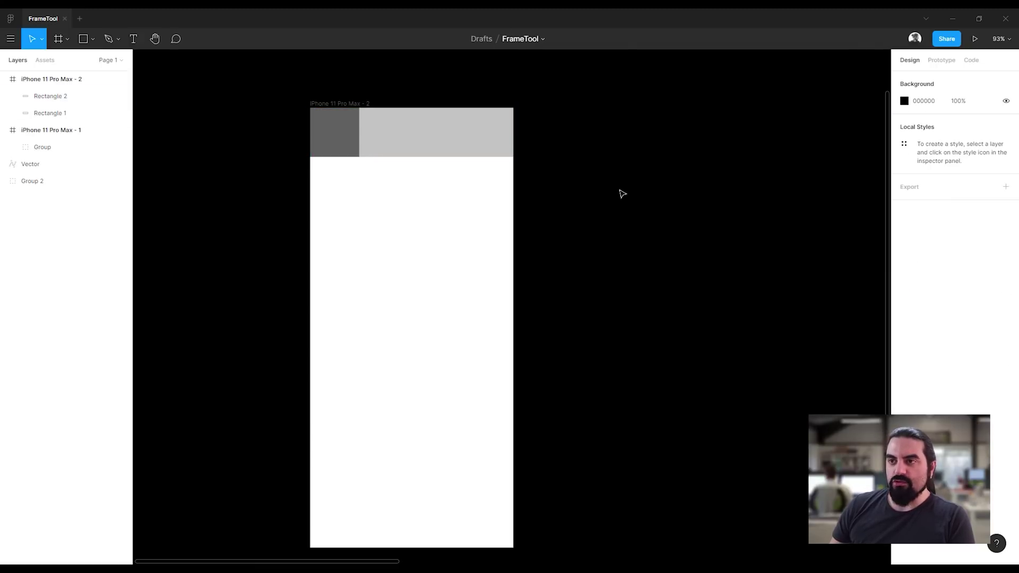
left_click(335, 141)
Widen the second frame to test how both bars react, then undo.
left_click(400, 142)
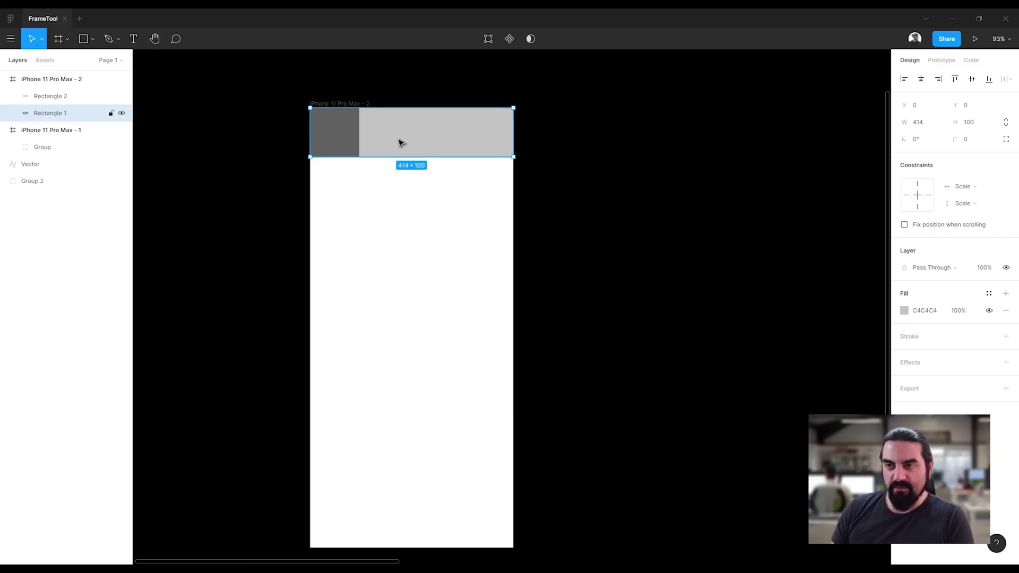
left_click(402, 172)
left_click(318, 105)
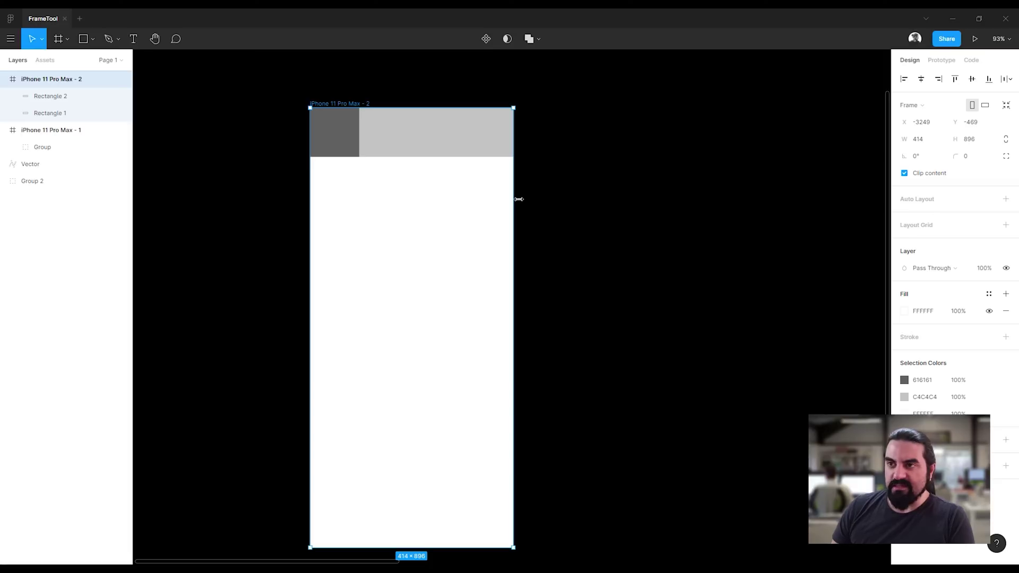
left_click_drag(519, 199, 698, 207)
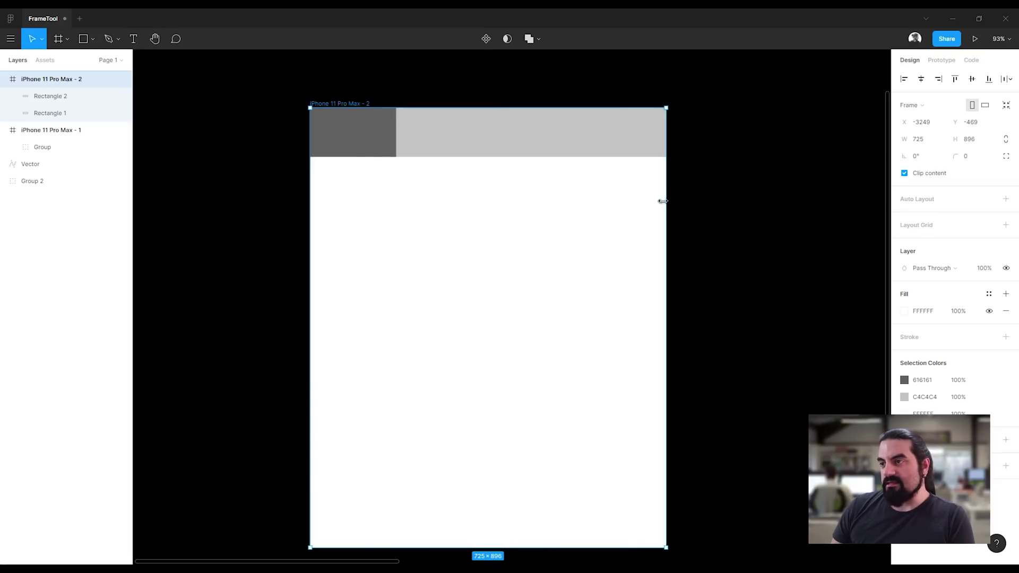
key("ctrl+z")
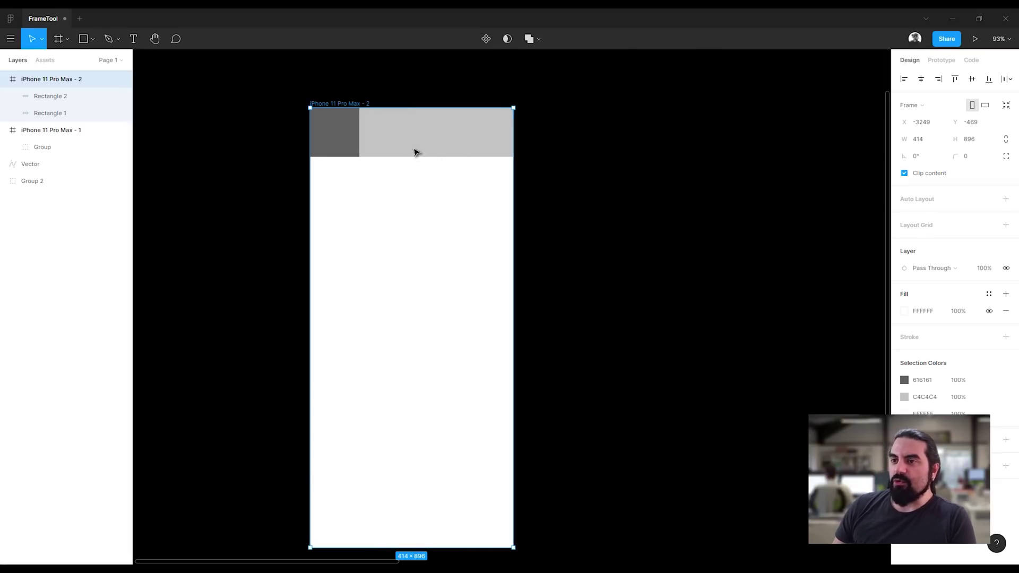
left_click(341, 137)
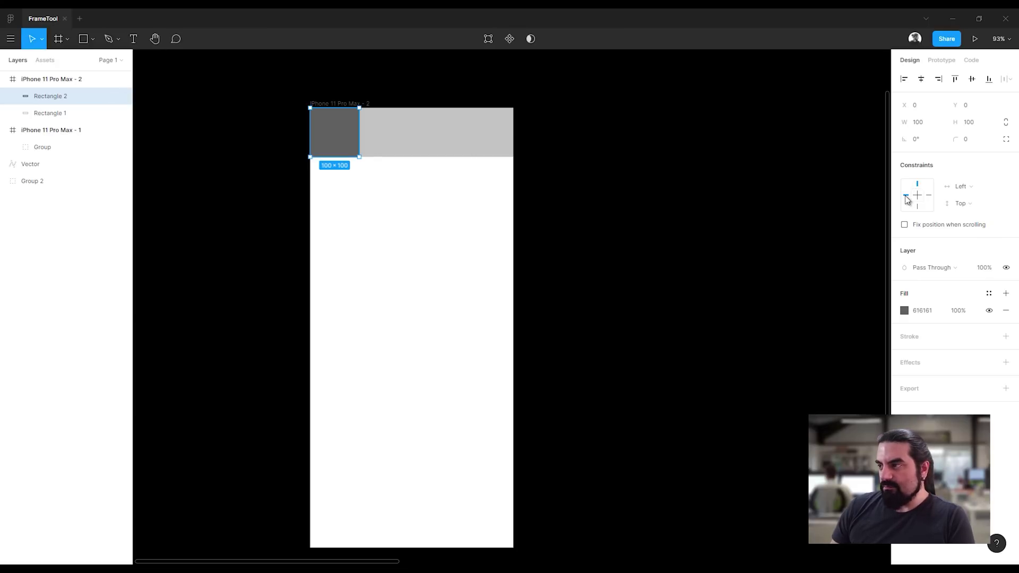
left_click(974, 191)
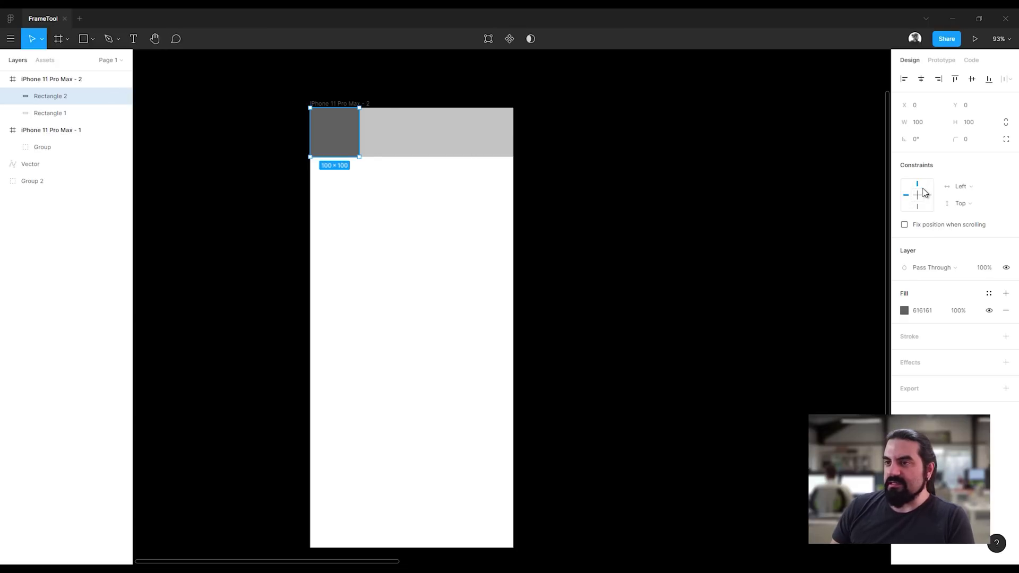
left_click(338, 104)
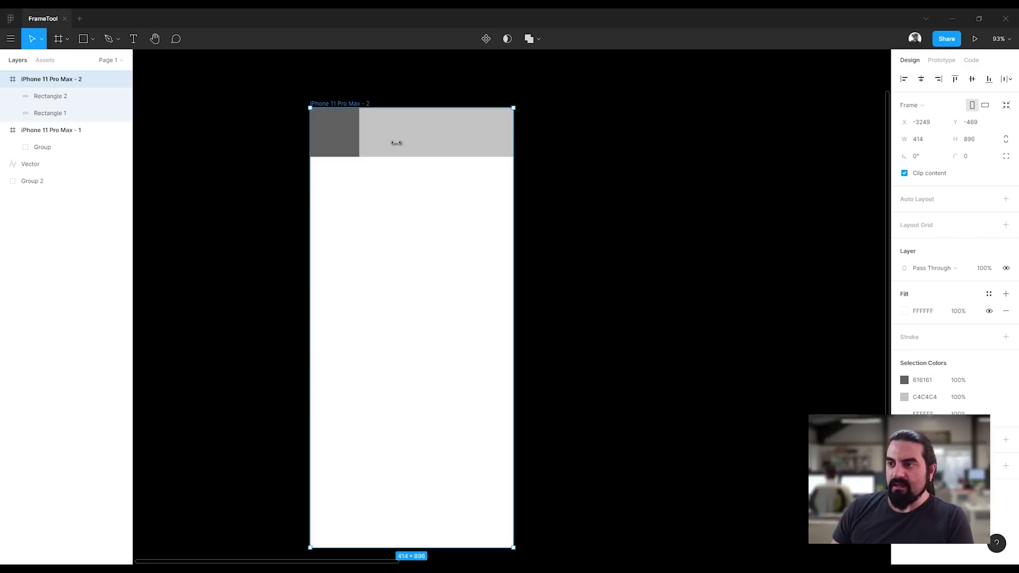
left_click_drag(513, 225, 783, 234)
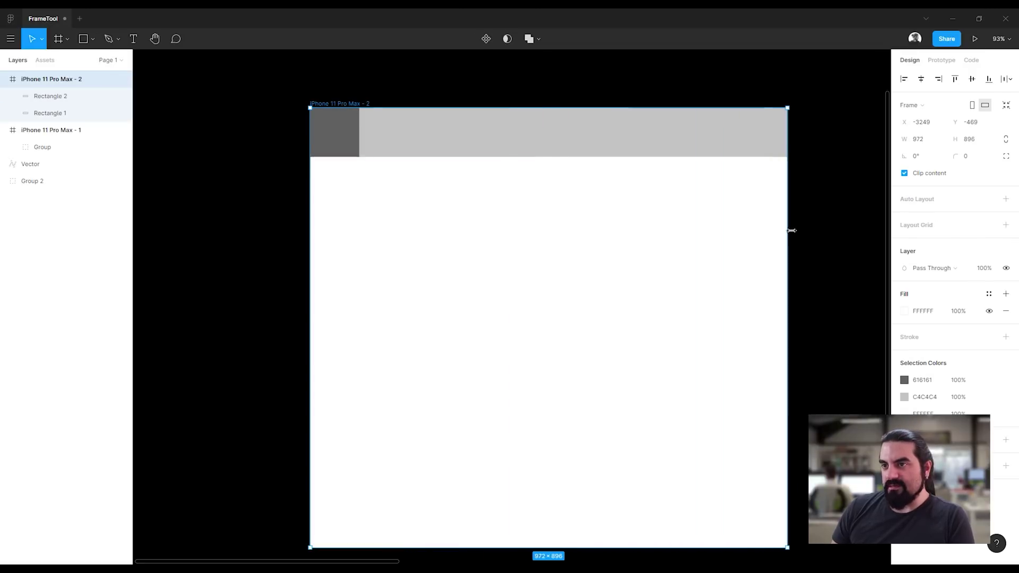
mouse_move(713, 239)
left_mouse_down()
mouse_move(674, 247)
mouse_move(513, 201)
left_mouse_up()
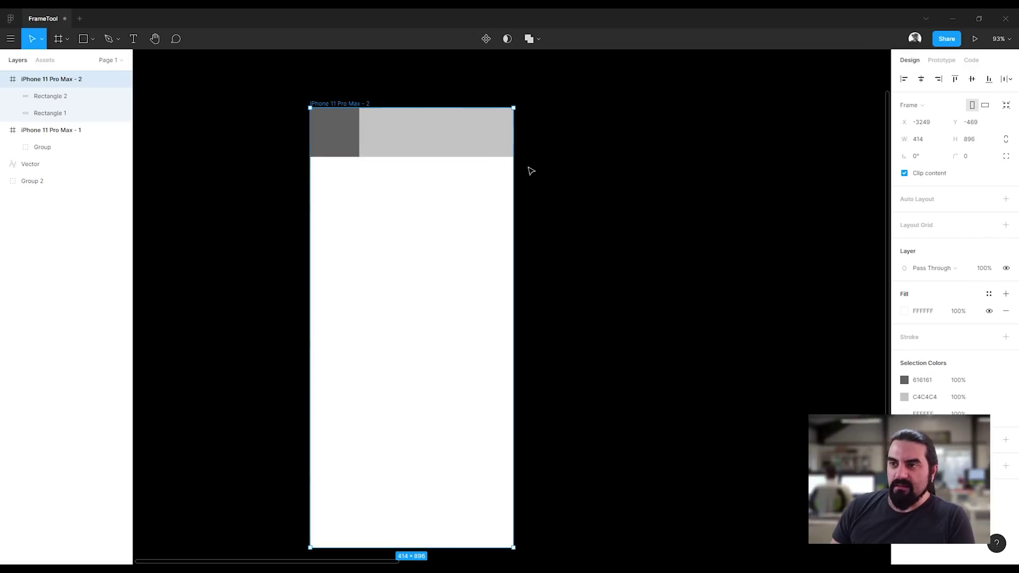
left_click(461, 132)
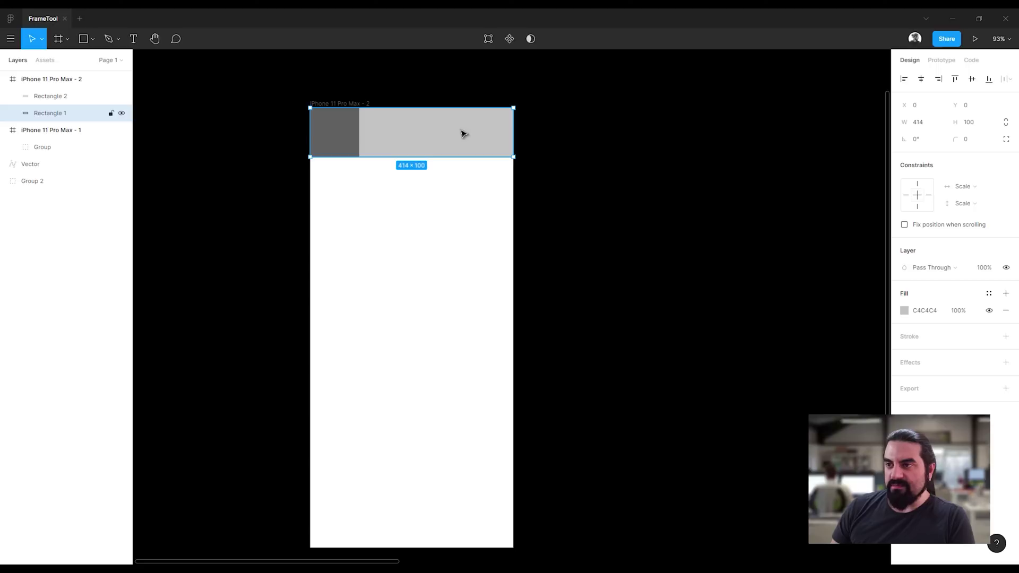
left_click(433, 207)
left_click(343, 105)
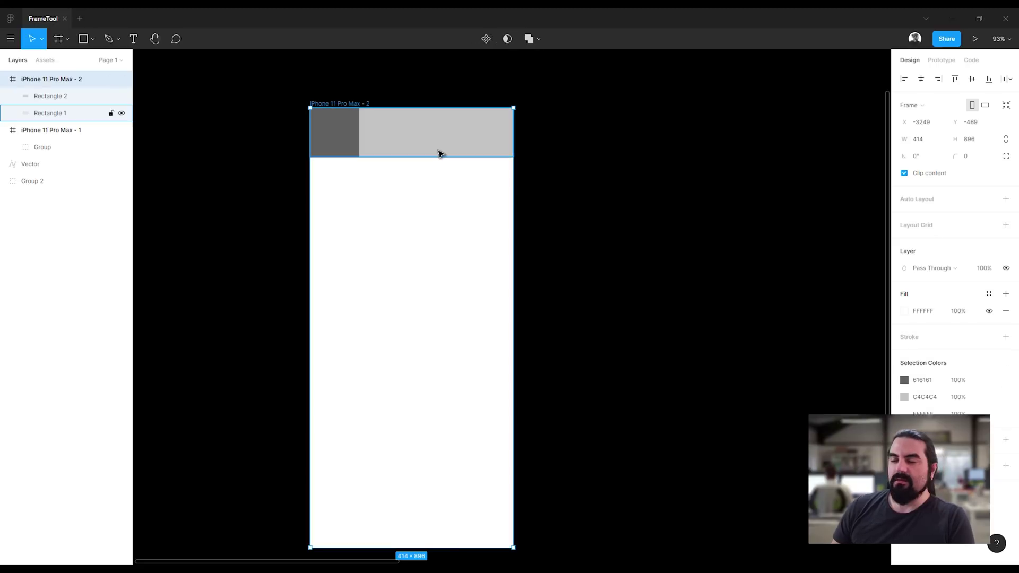
left_click(394, 135)
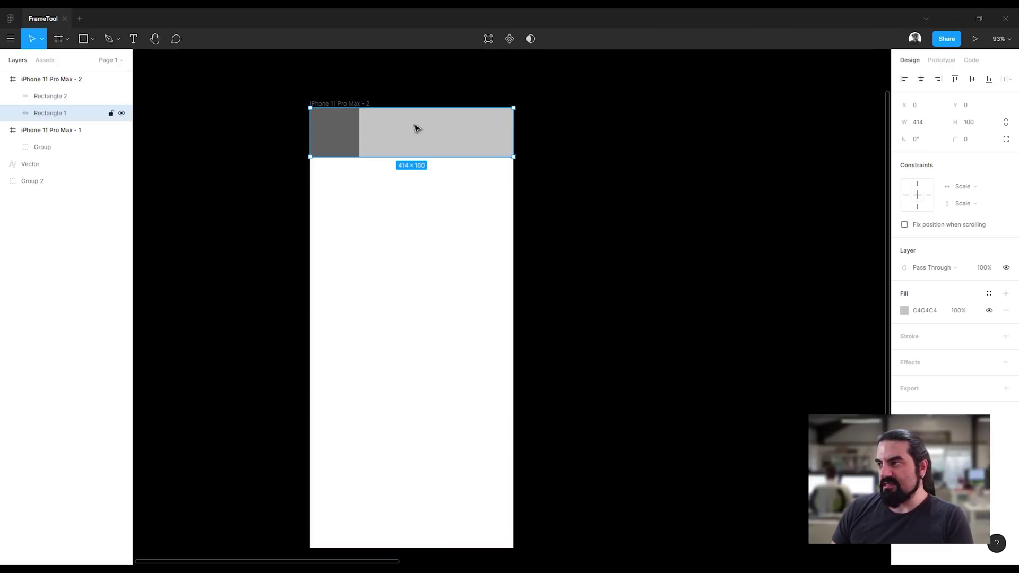
Pin the header bar to the top and resize the frame to 883×559 landscape.
left_click(917, 183)
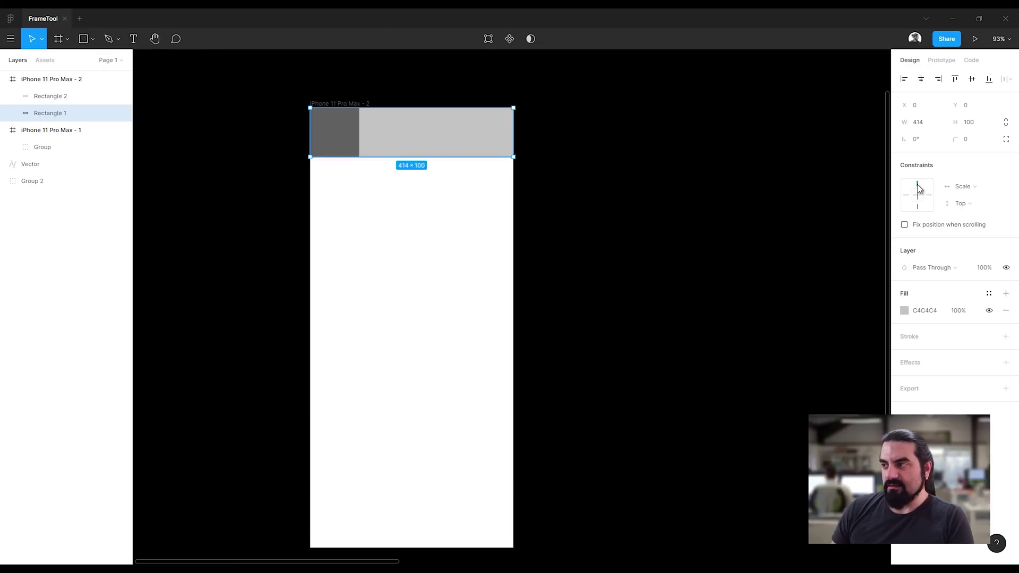
left_click(418, 200)
left_click(336, 105)
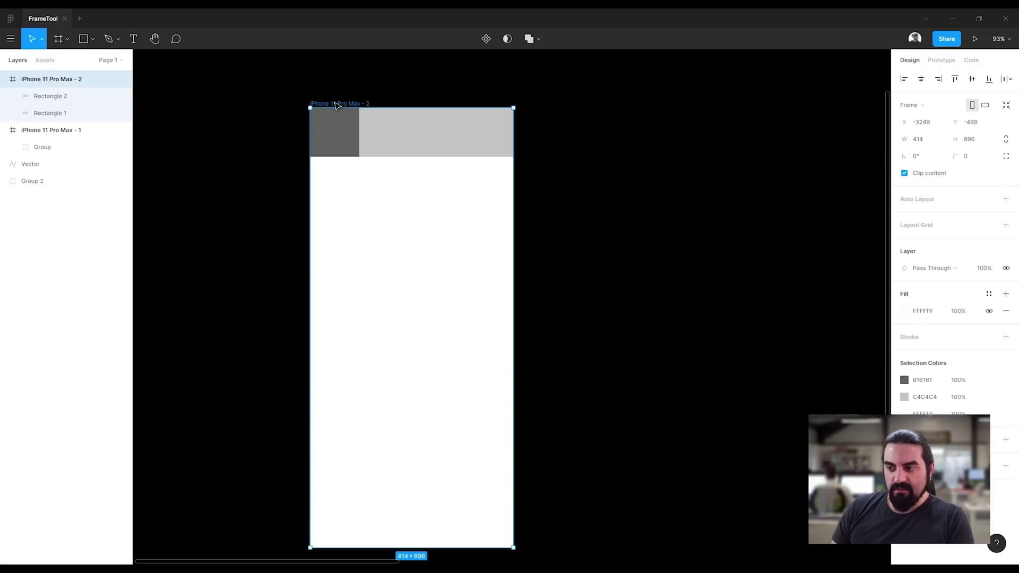
mouse_move(510, 547)
left_mouse_down()
mouse_move(844, 231)
mouse_move(789, 338)
mouse_move(495, 379)
mouse_move(743, 382)
left_mouse_up()
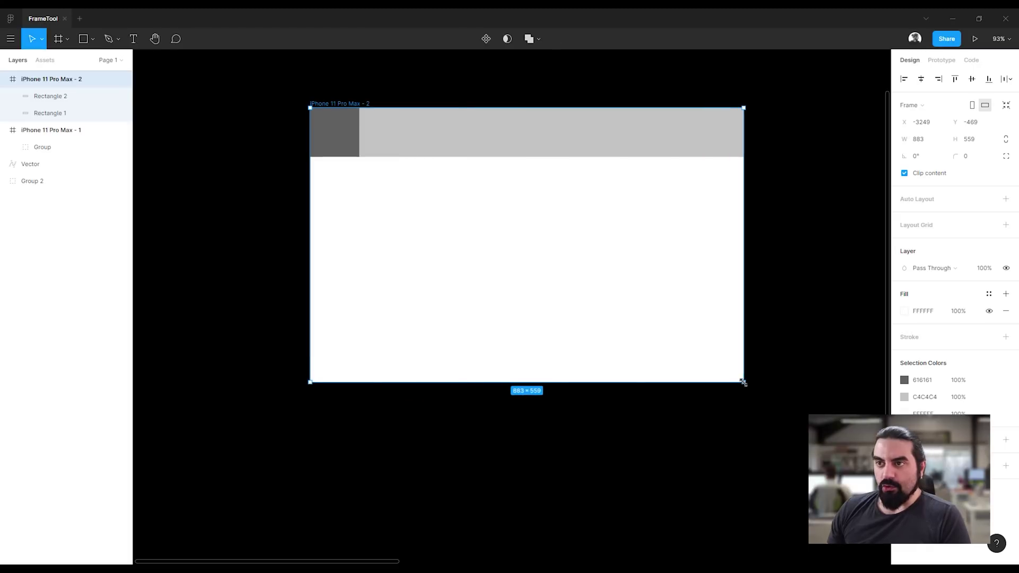
left_click(746, 387)
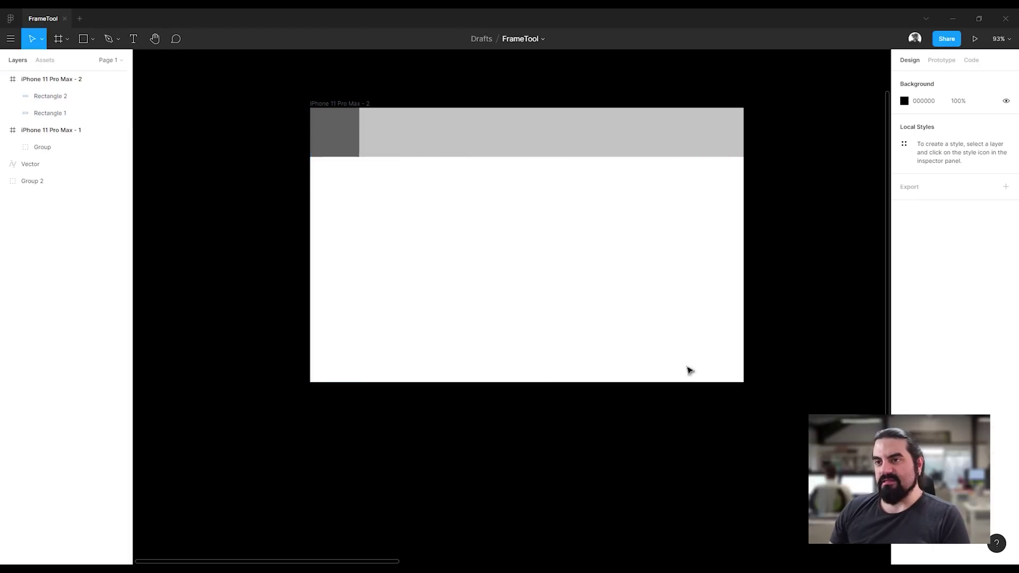
left_click(349, 152)
left_click(404, 148, "shift")
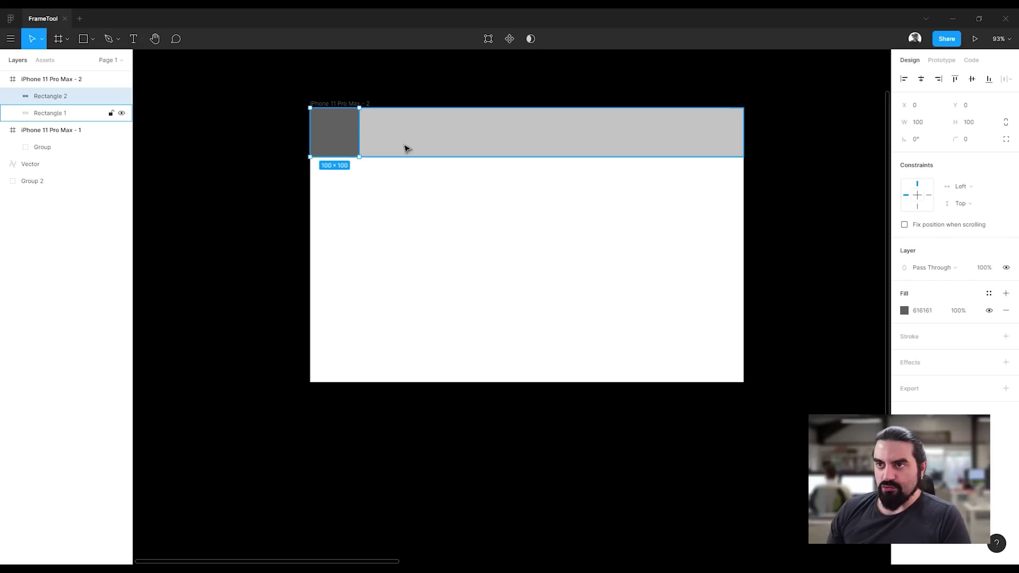
Replace both bars with a 75×75 grey square aligned to the frame's top-left.
key("Delete")
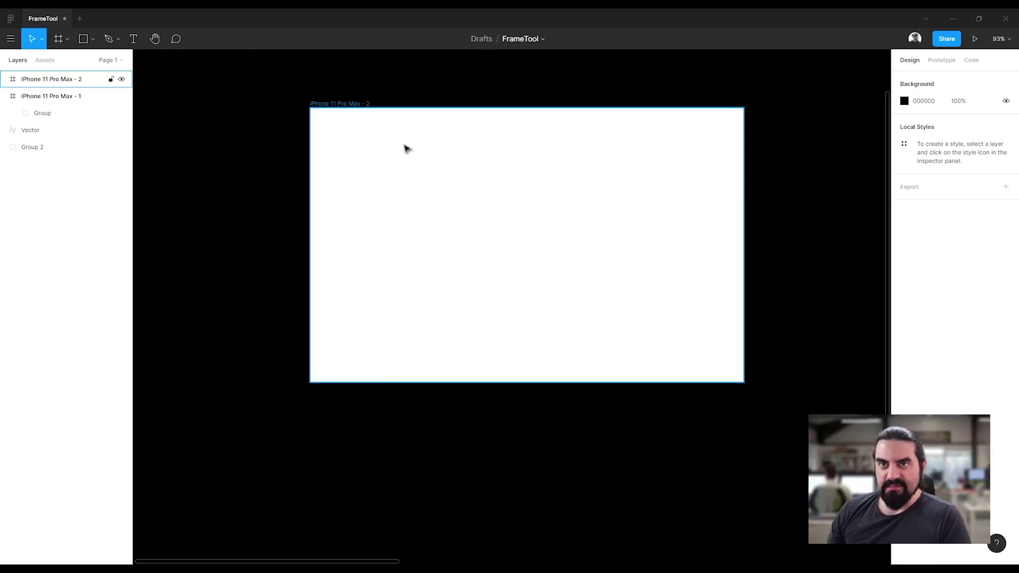
key("r")
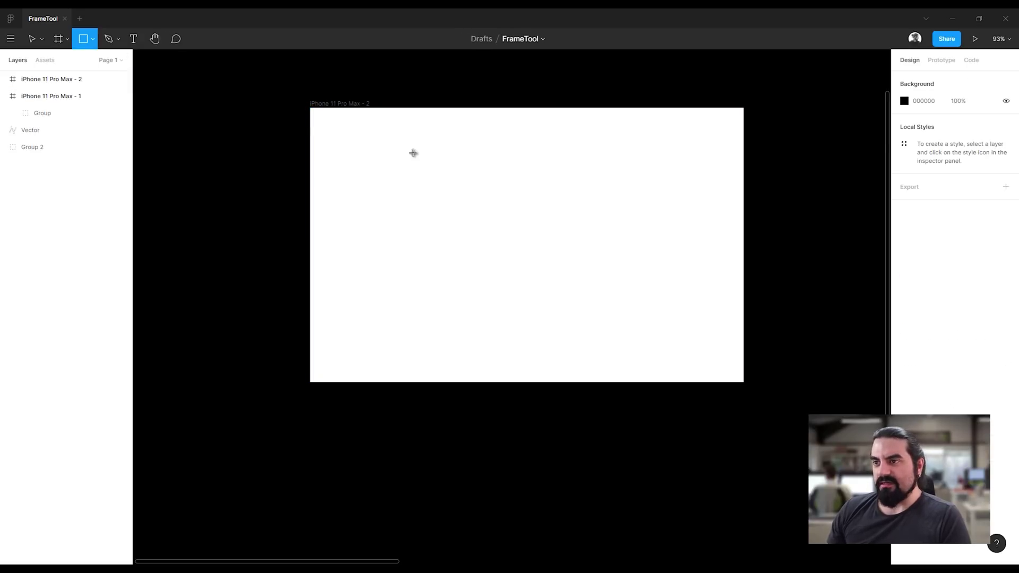
left_click_drag(413, 152, 450, 189)
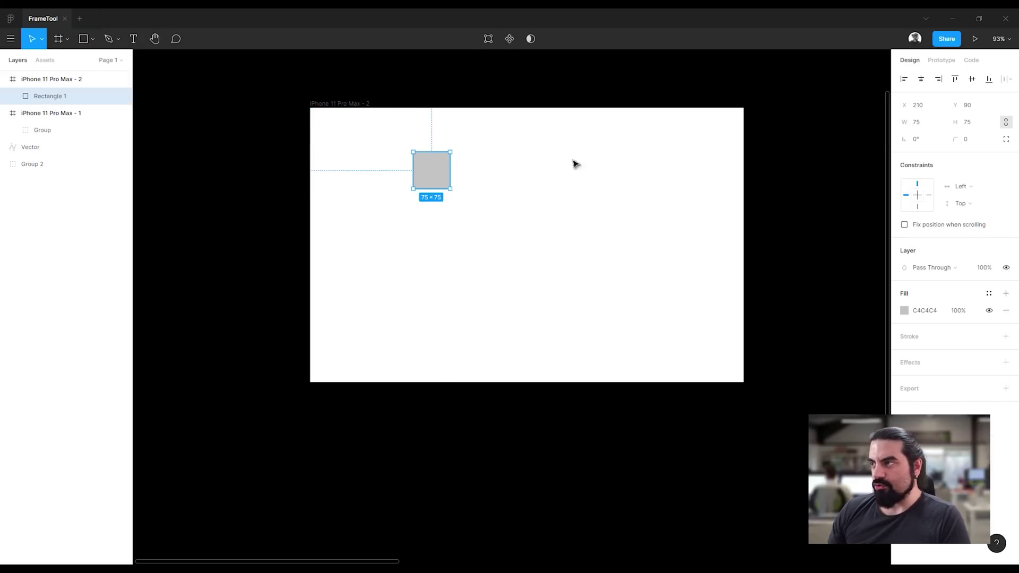
left_click(903, 78)
left_click(955, 79)
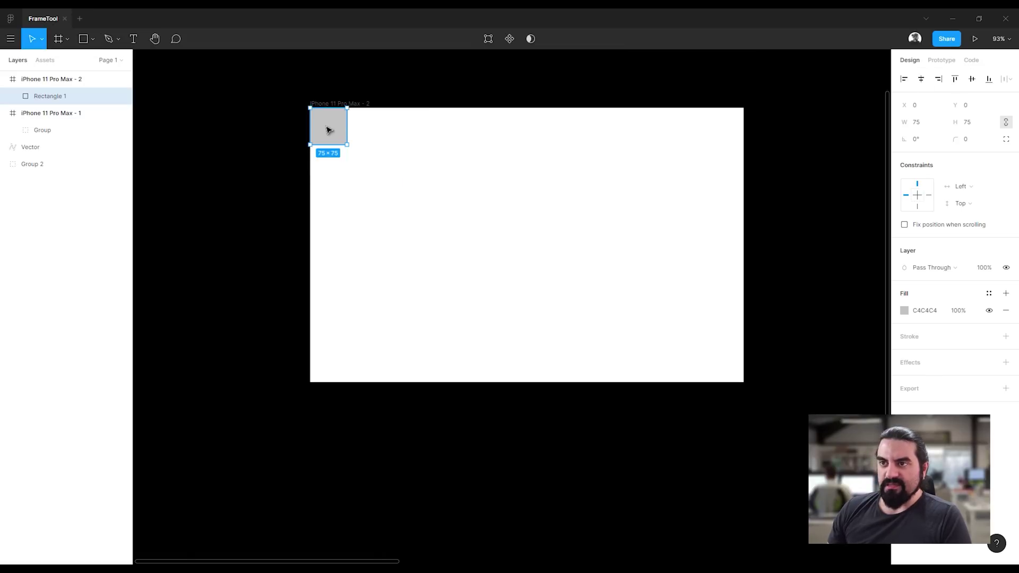
Copy the square into the top-right, bottom-right and bottom-left corners.
left_click_drag(340, 130, 517, 160)
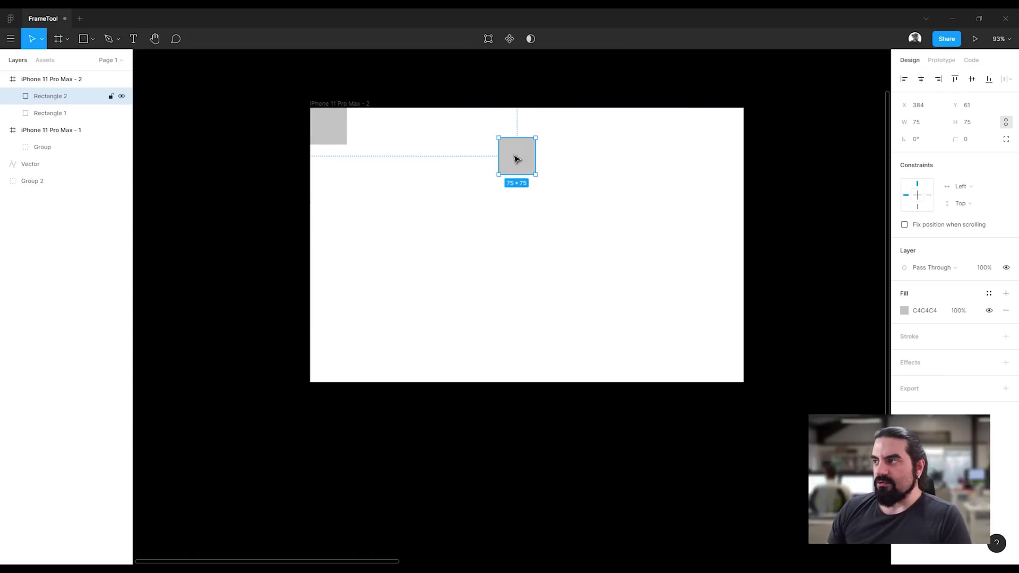
left_click(938, 78)
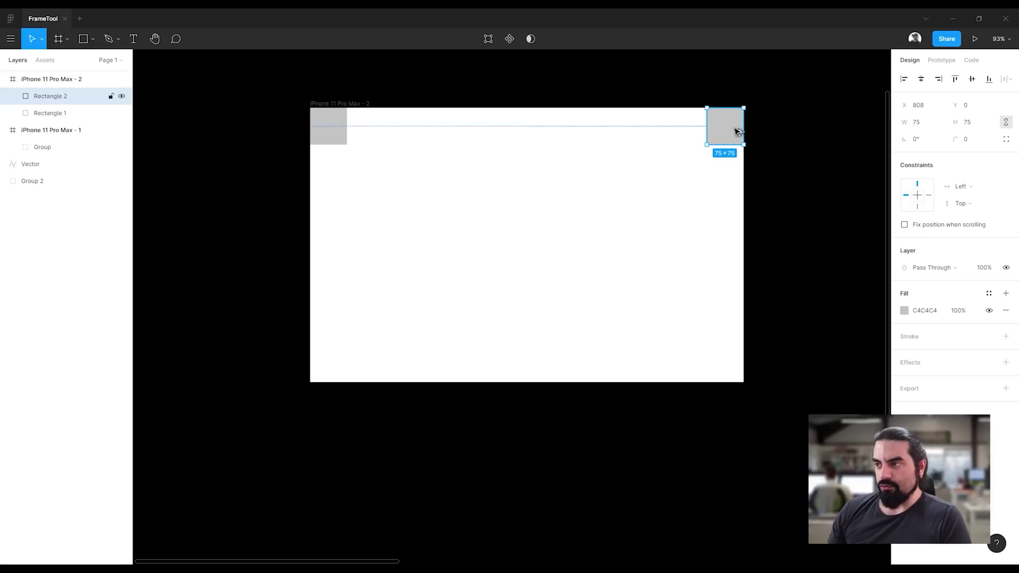
left_click_drag(736, 129, 694, 254)
left_click(938, 79)
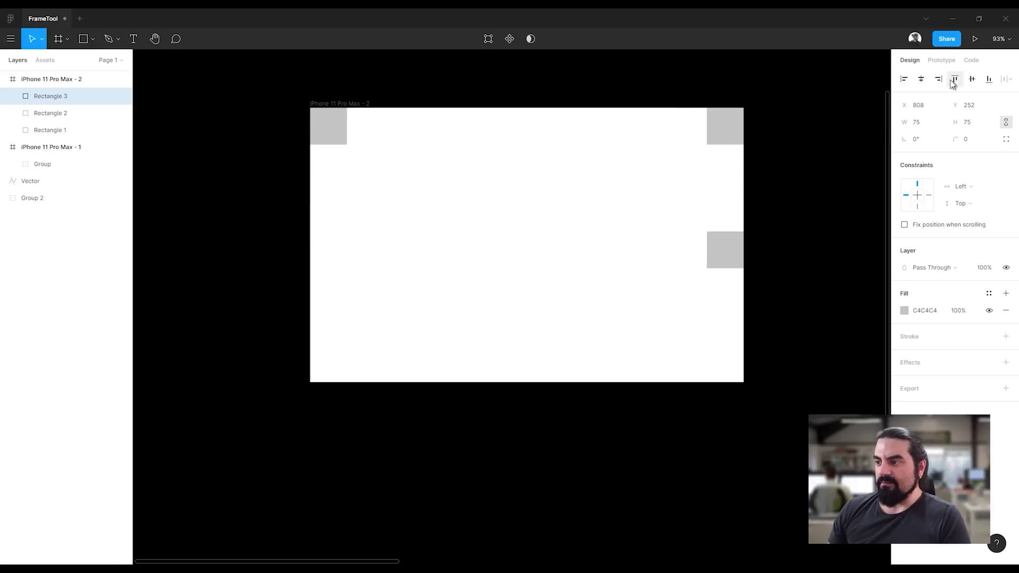
left_click(988, 79)
left_click_drag(712, 358, 589, 319, "alt")
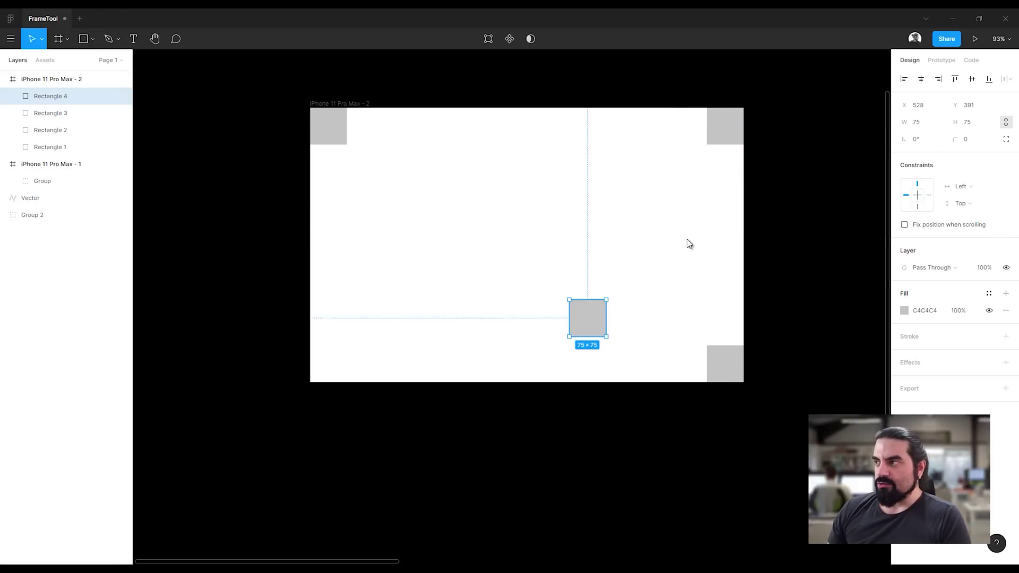
left_click(904, 78)
left_click(988, 79)
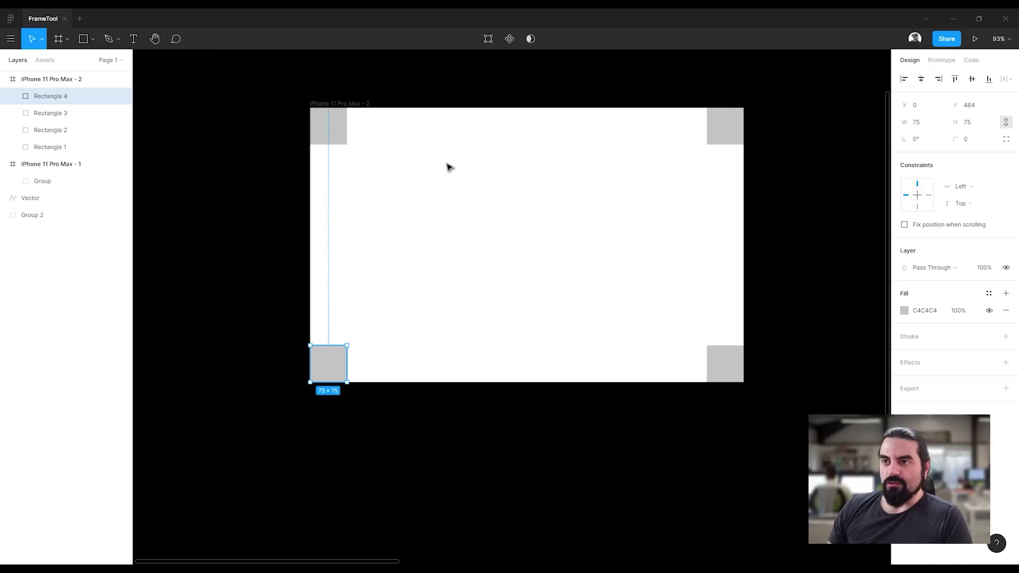
key("Escape")
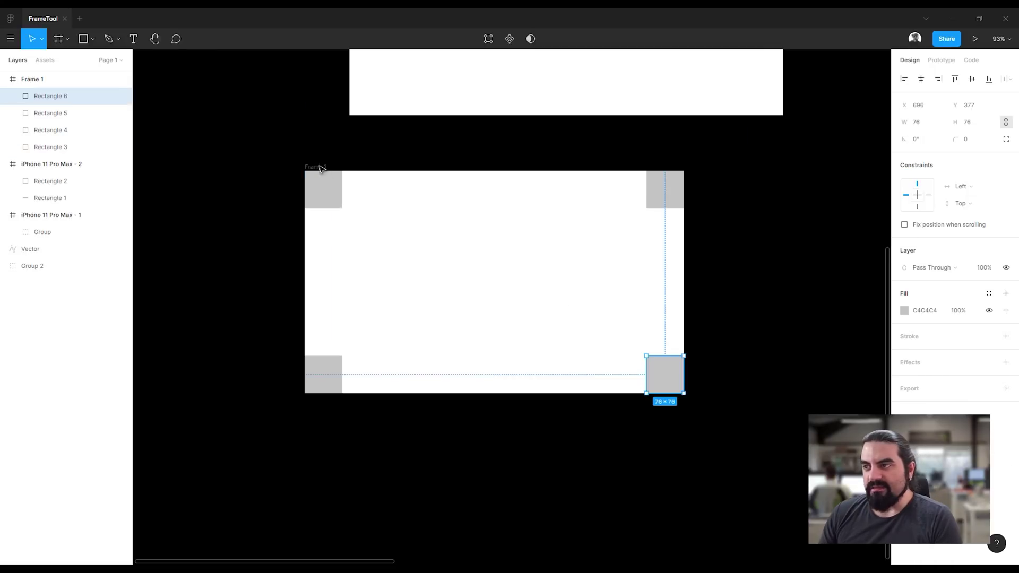
key("Escape")
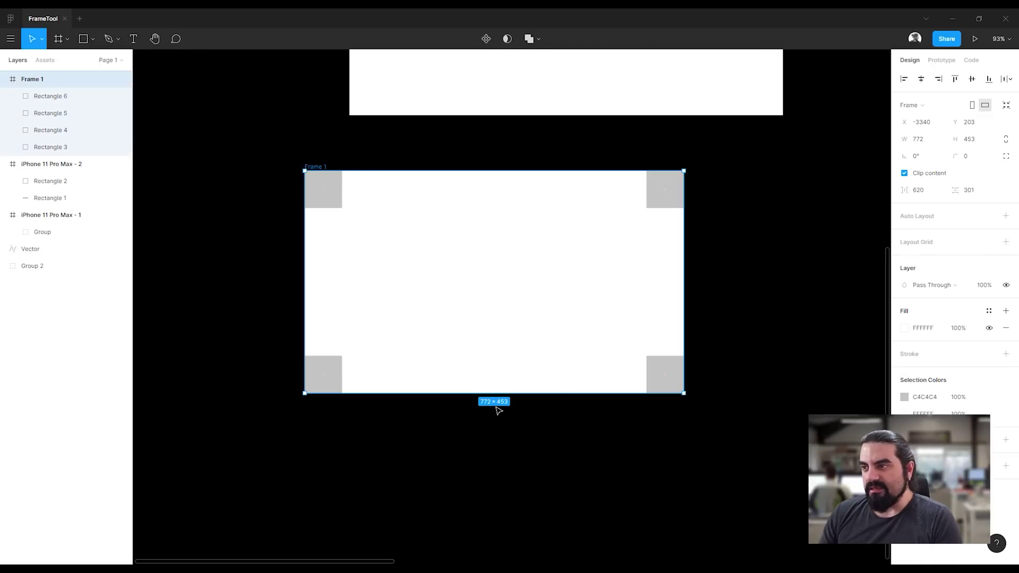
left_click(674, 203)
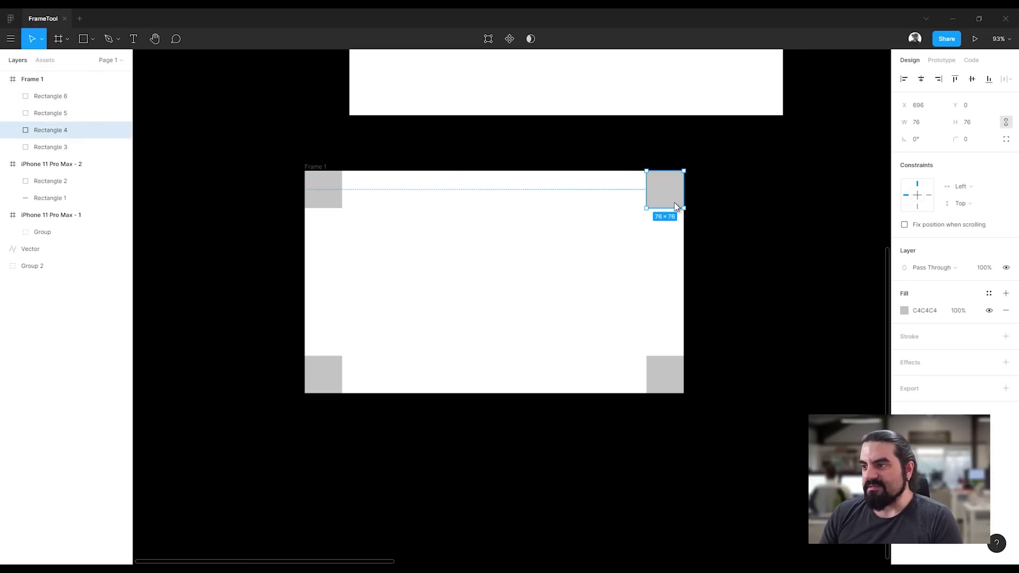
left_click(664, 377)
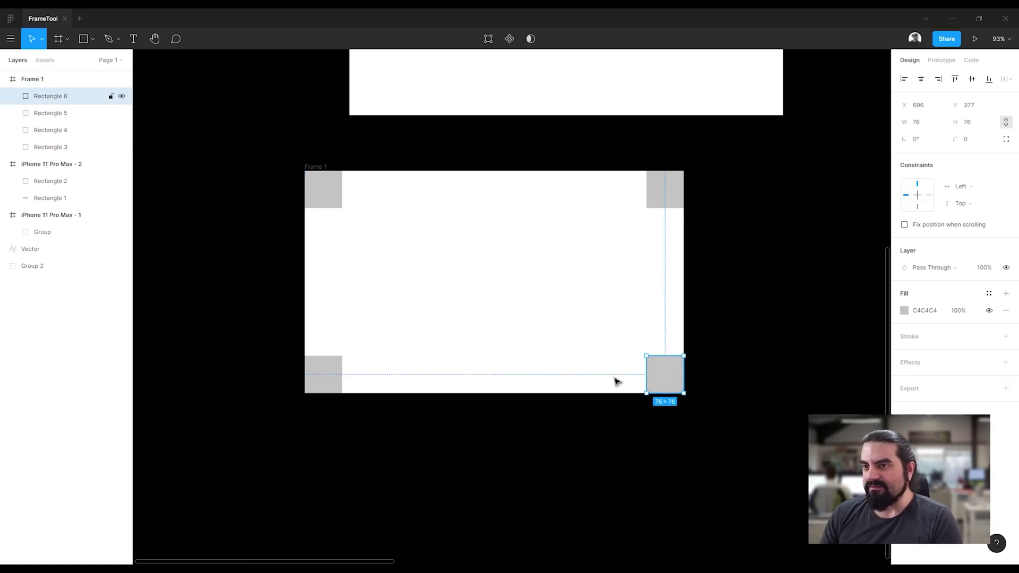
left_click(333, 378)
left_click(332, 200)
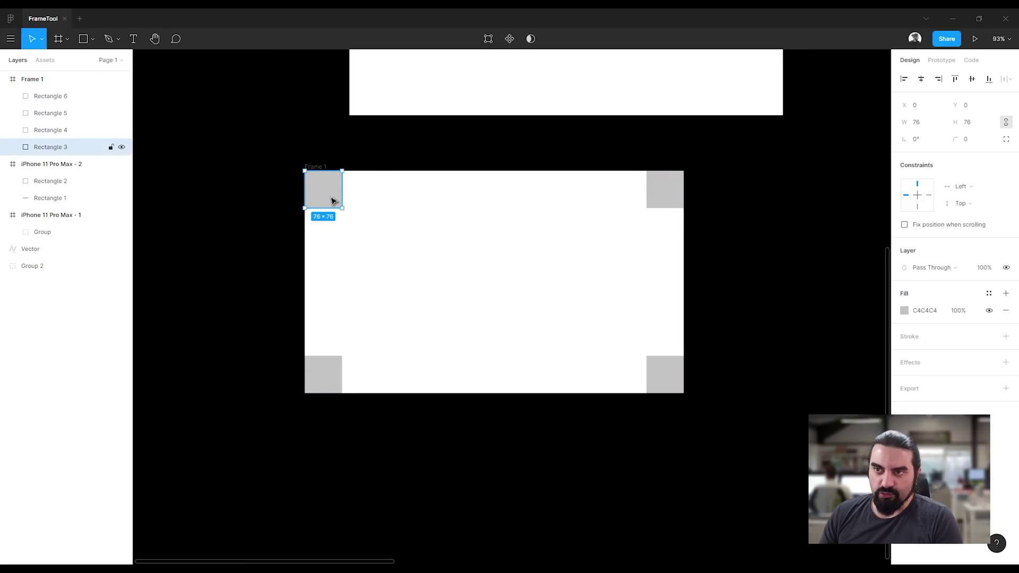
left_click(320, 167)
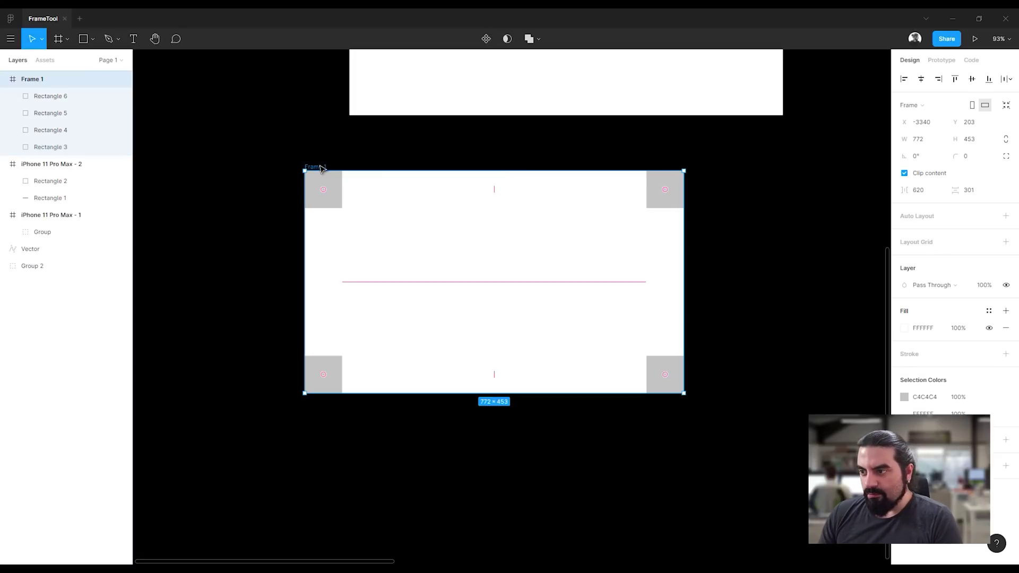
mouse_move(684, 394)
left_mouse_down()
mouse_move(700, 457)
mouse_move(787, 445)
left_mouse_up()
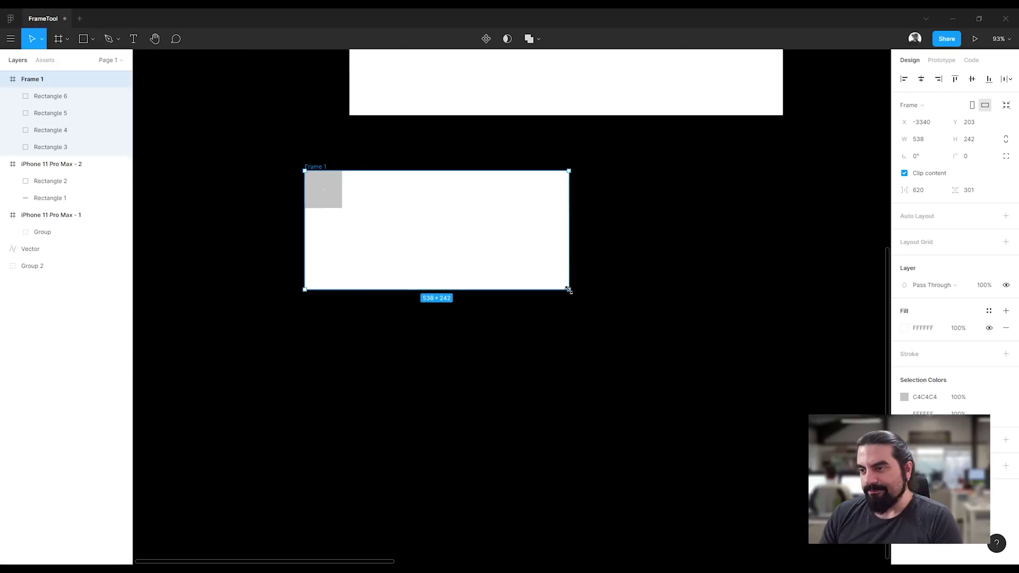
left_click_drag(787, 445, 783, 425)
key("ctrl+z")
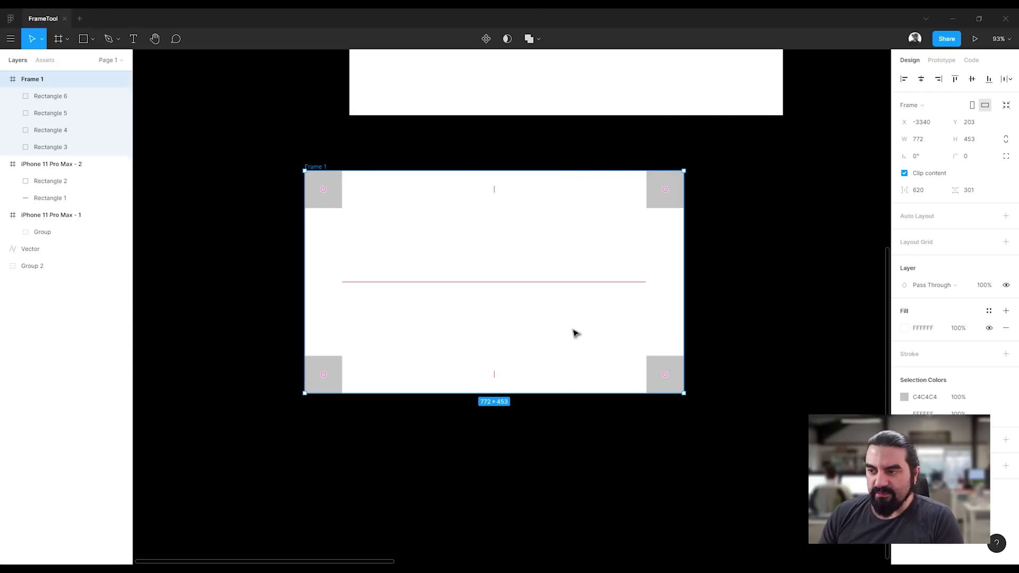
left_click(655, 367)
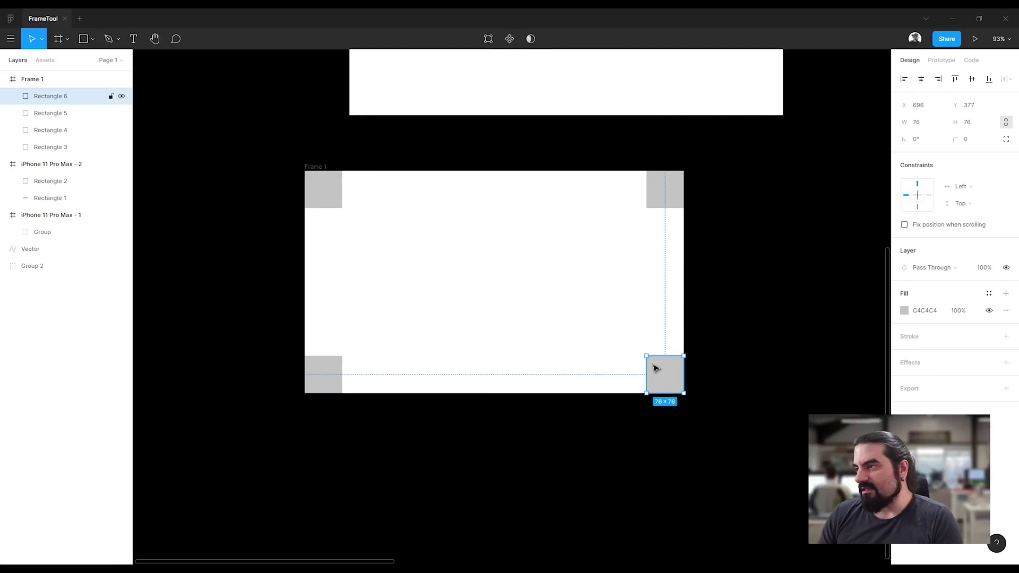
Constrain each grey square to its own corner with Left/Right and Top/Bottom.
left_click(918, 208)
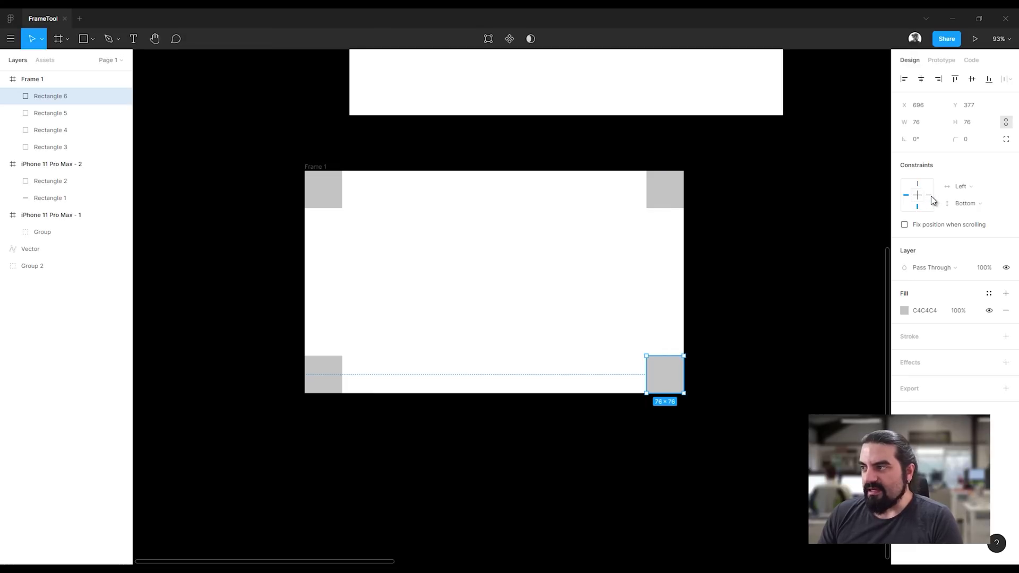
left_click(929, 194)
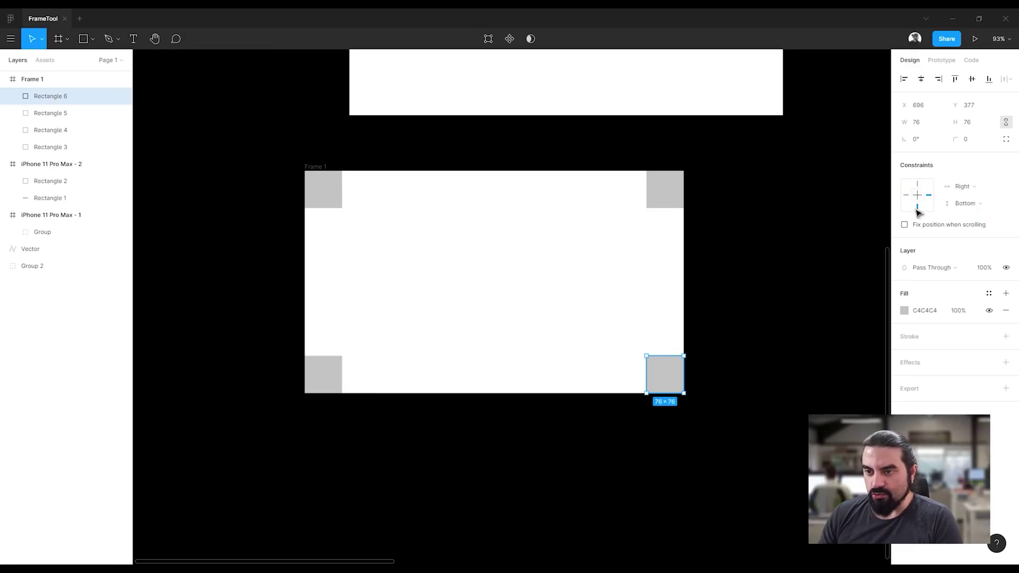
left_click(325, 372)
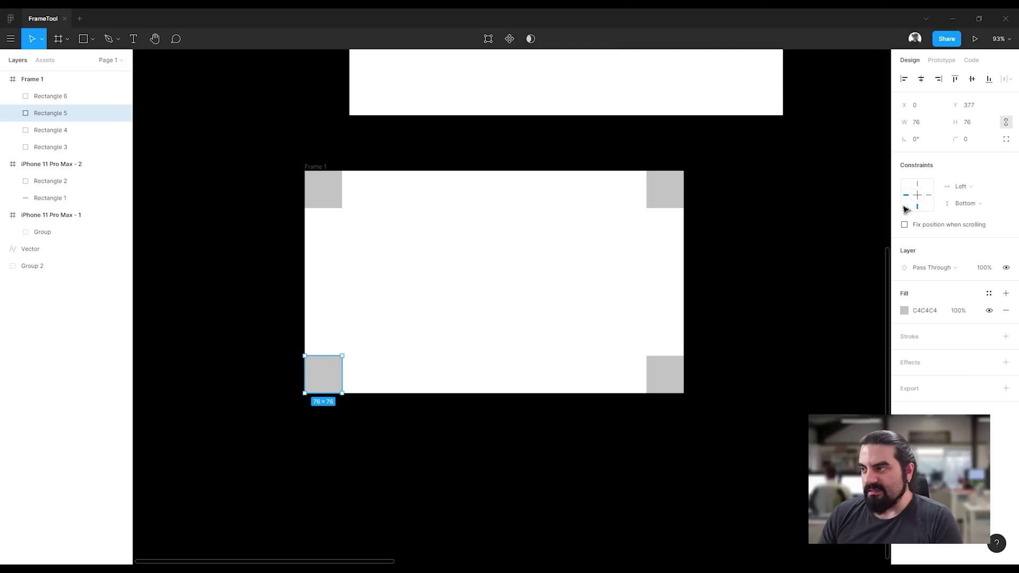
left_click(677, 192)
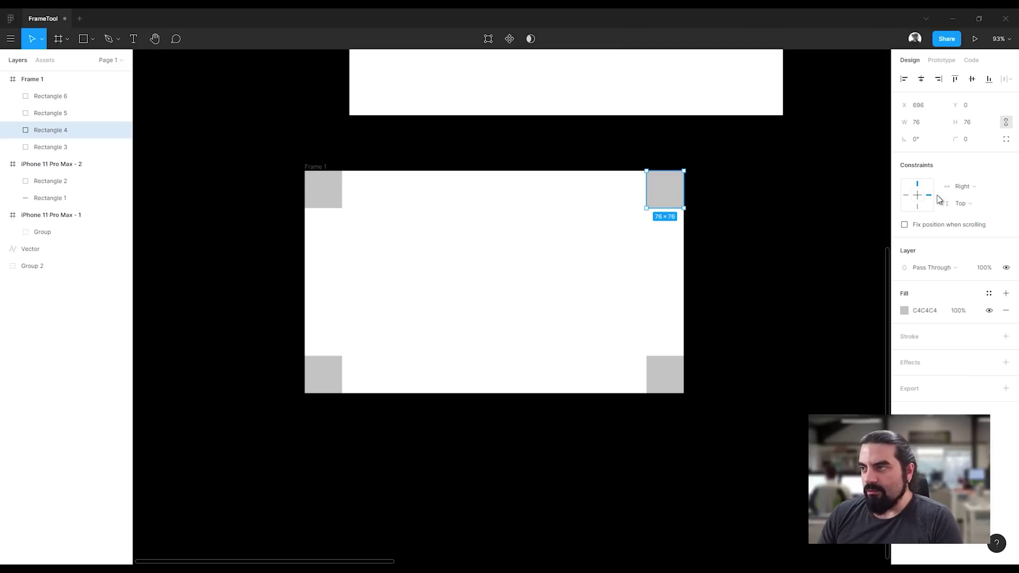
left_click(337, 203)
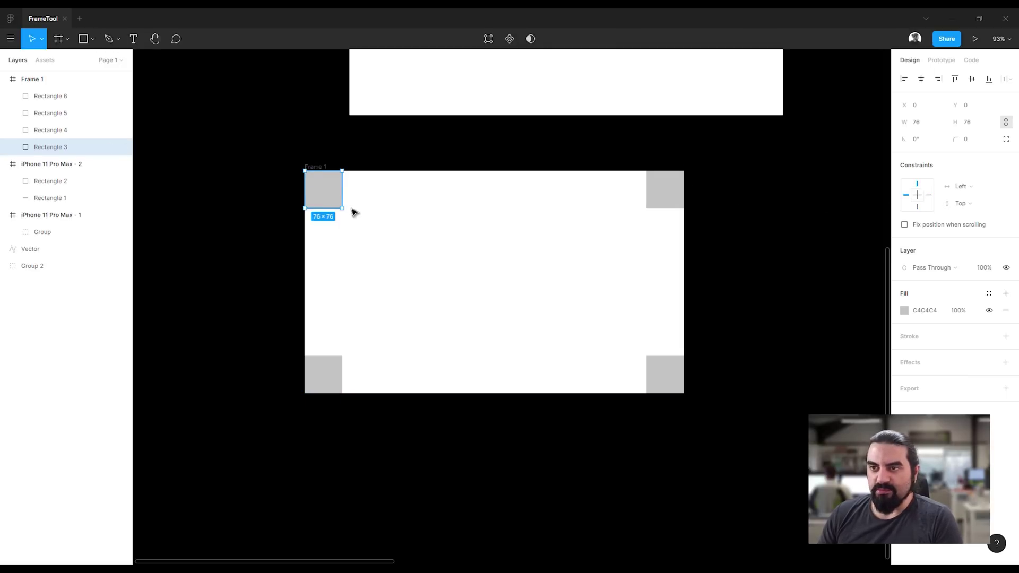
Shrink Frame 1 to confirm the squares stay in their corners.
left_click(322, 168)
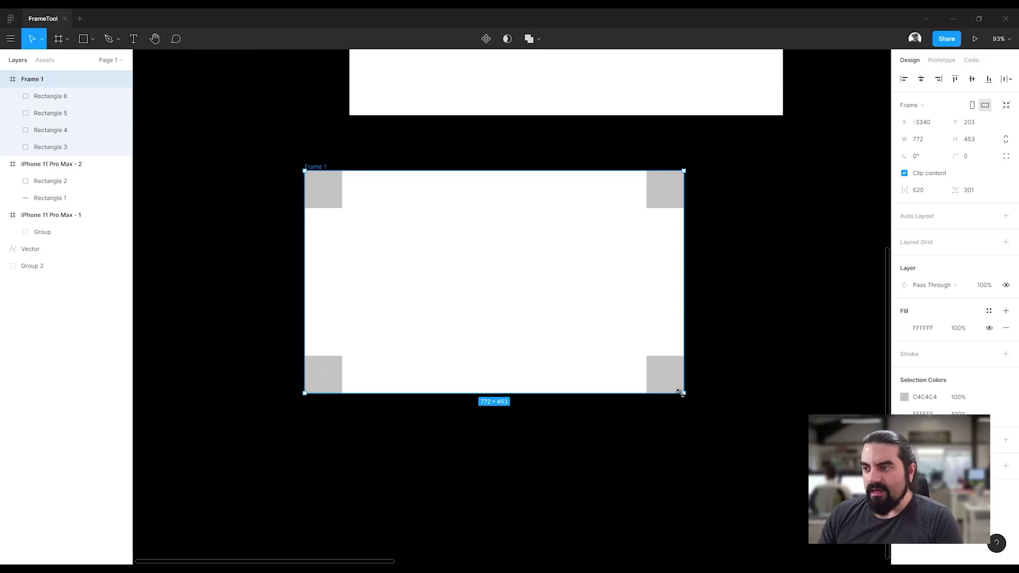
mouse_move(686, 394)
left_mouse_down()
mouse_move(460, 498)
mouse_move(571, 310)
mouse_move(776, 419)
left_mouse_up()
mouse_move(775, 417)
left_mouse_down()
mouse_move(693, 420)
mouse_move(742, 448)
left_mouse_up()
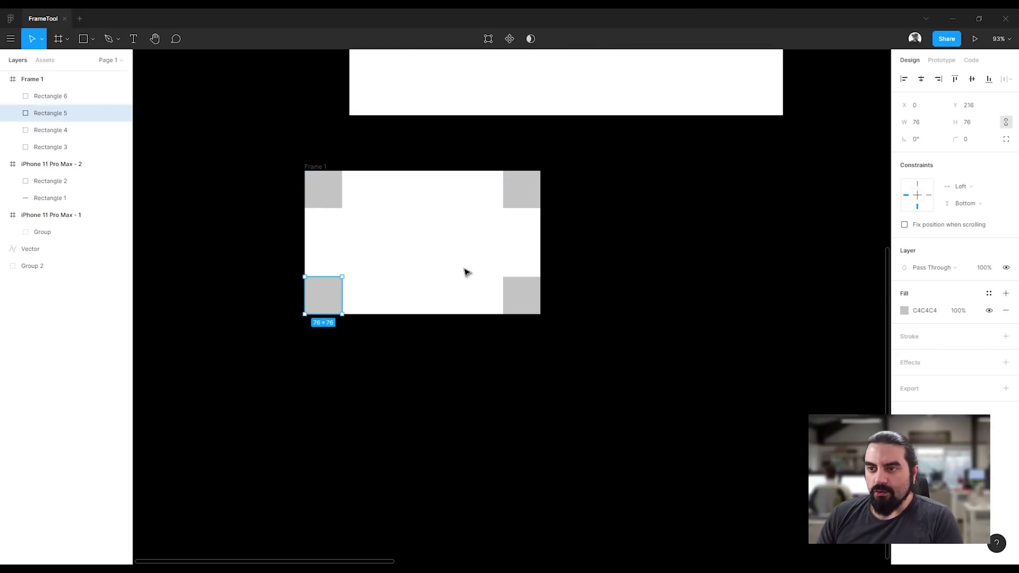
Add an iPhone 8 Plus frame (414×736) in empty canvas space.
key("r")
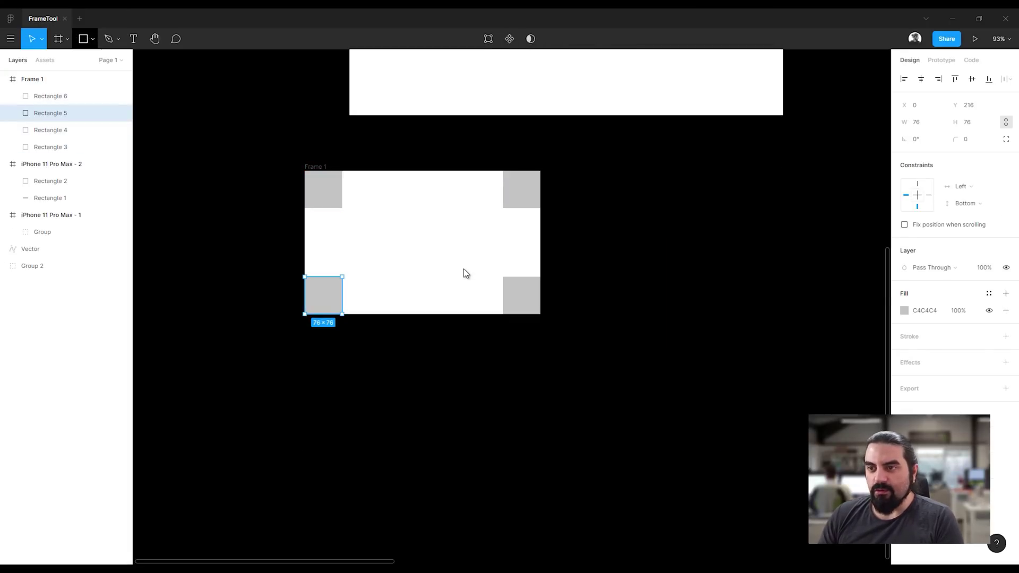
key("f")
left_click_drag(481, 370, 506, 171)
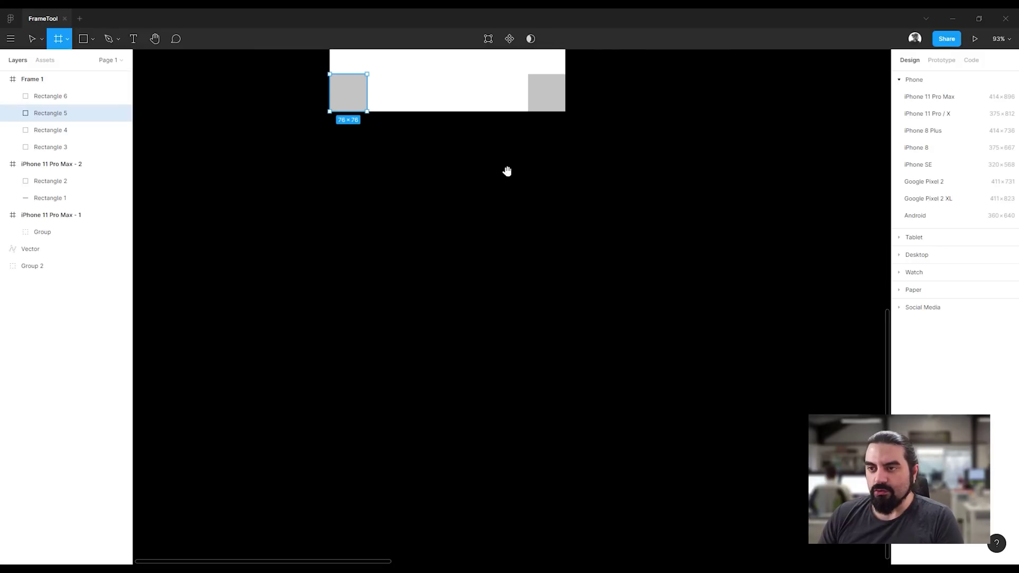
left_click(933, 132)
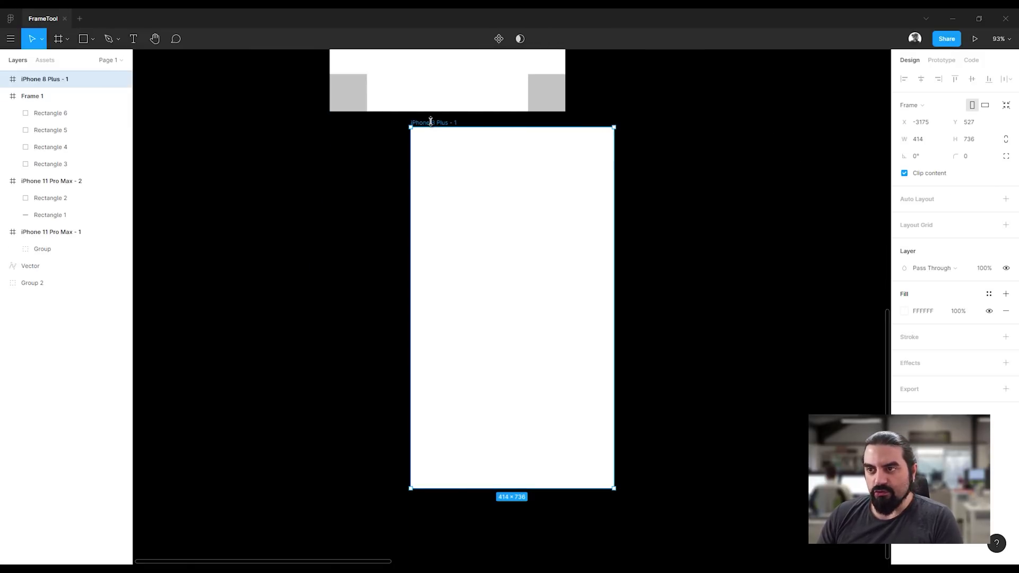
left_click_drag(430, 122, 455, 168)
left_click(296, 210)
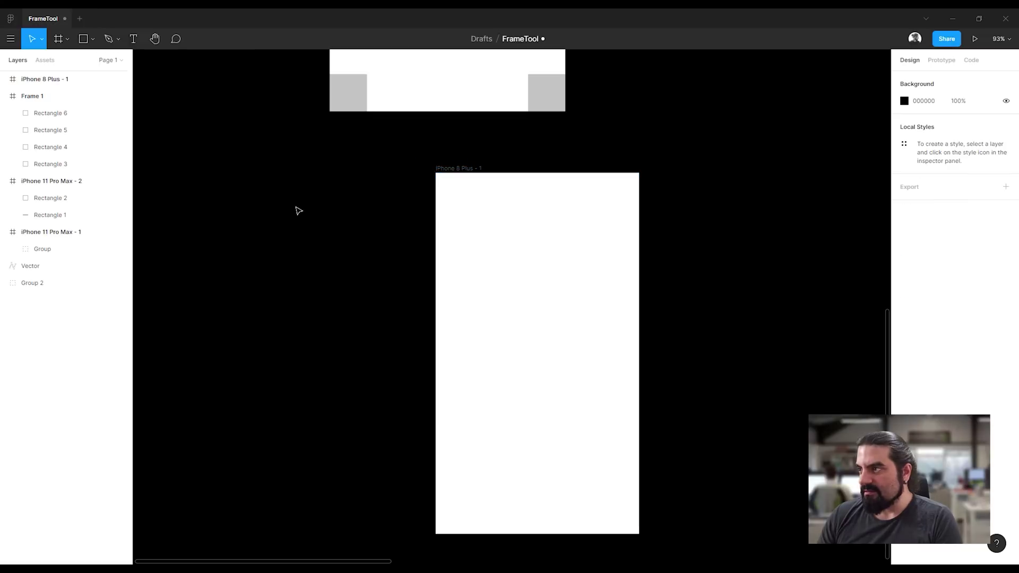
Draw a grey square inside the iPhone 8 Plus frame and size it to 69×69.
left_click(83, 39)
left_click_drag(474, 353, 508, 388)
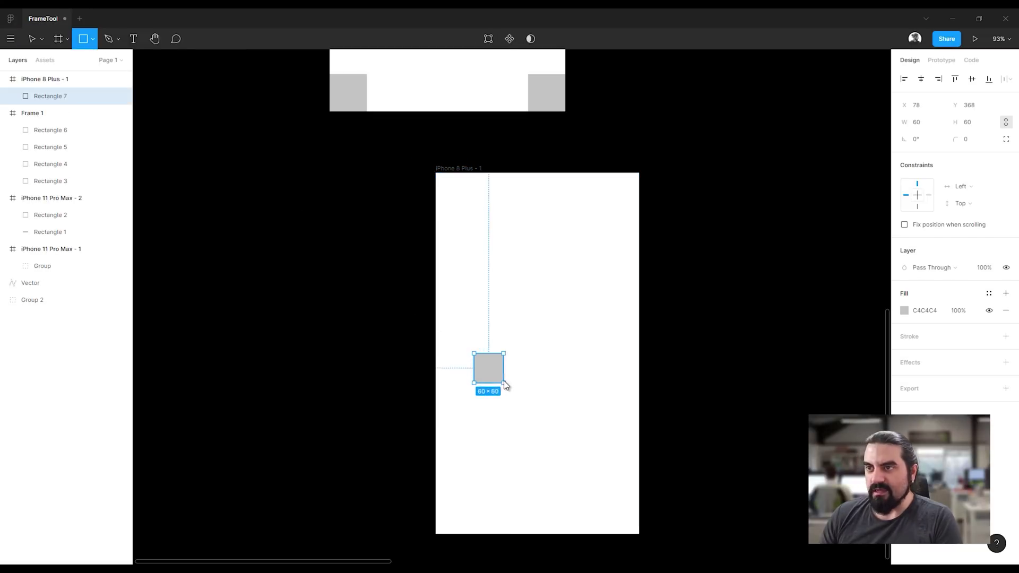
scroll(491, 371, "down", 1)
scroll(491, 371, "right", 1)
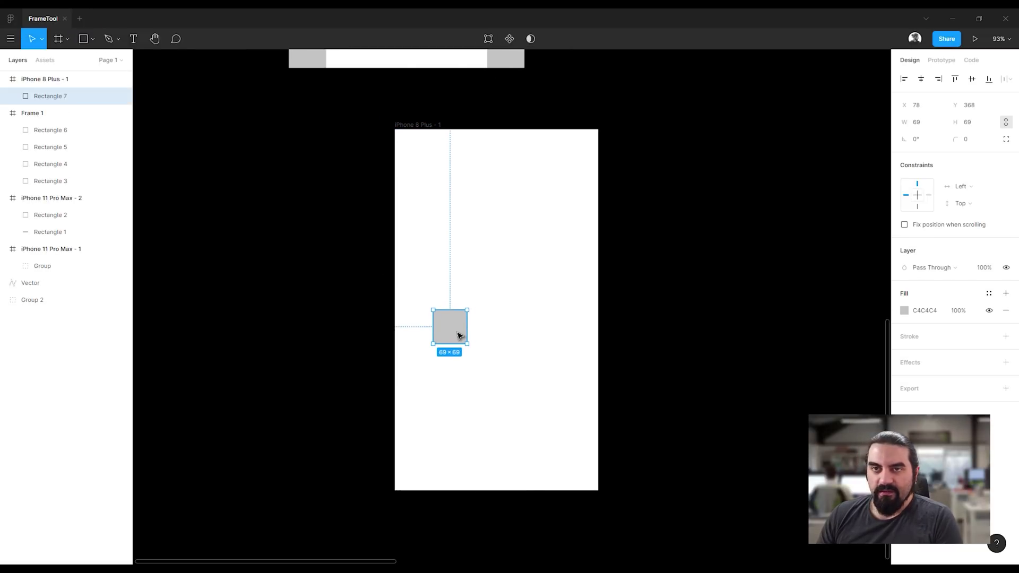
mouse_move(457, 334)
left_mouse_down()
mouse_move(416, 480)
mouse_move(472, 482)
left_mouse_up()
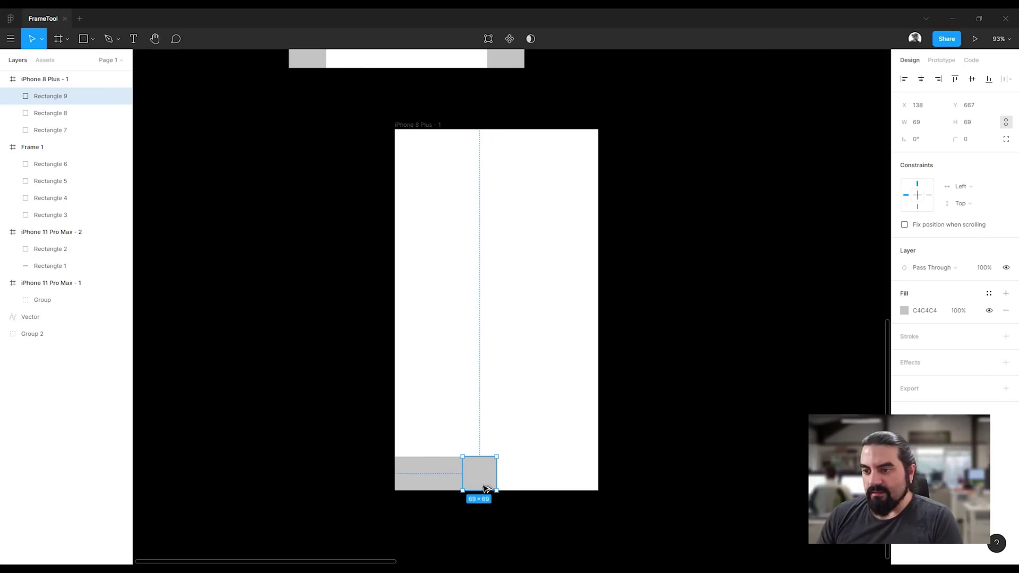
Duplicate the square to four along the bottom and fill alternate ones with 9A9A9A.
left_click_drag(473, 482, 504, 487)
left_click(489, 487, "shift")
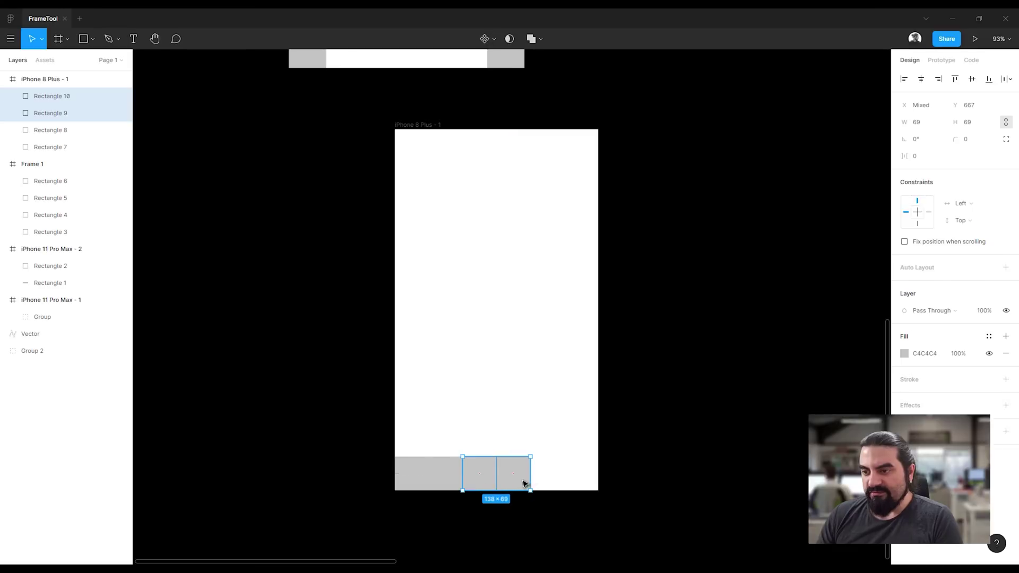
left_click(445, 473)
left_click(480, 474)
left_click(419, 469, "shift")
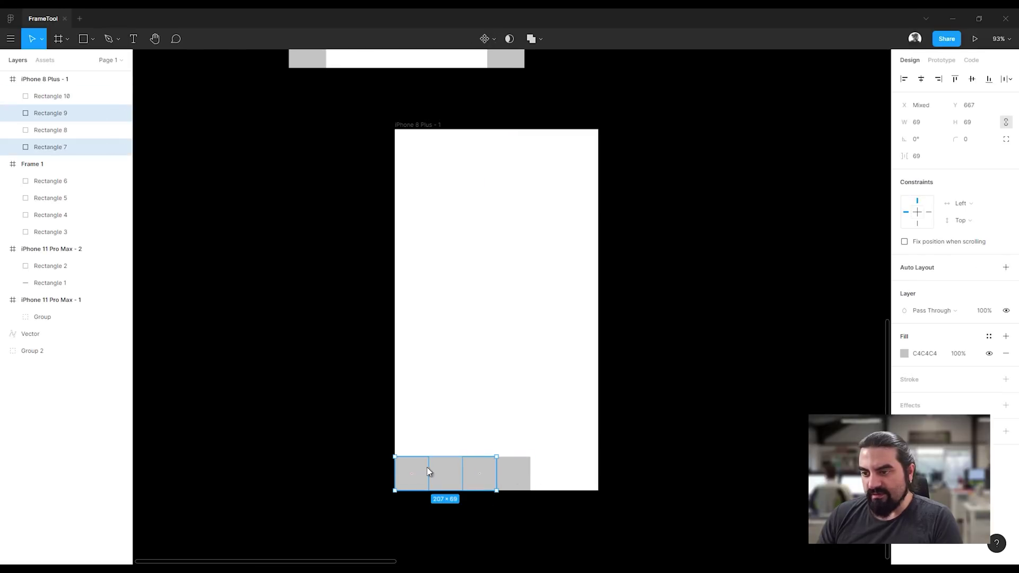
left_click(903, 354)
left_click_drag(788, 332, 754, 350)
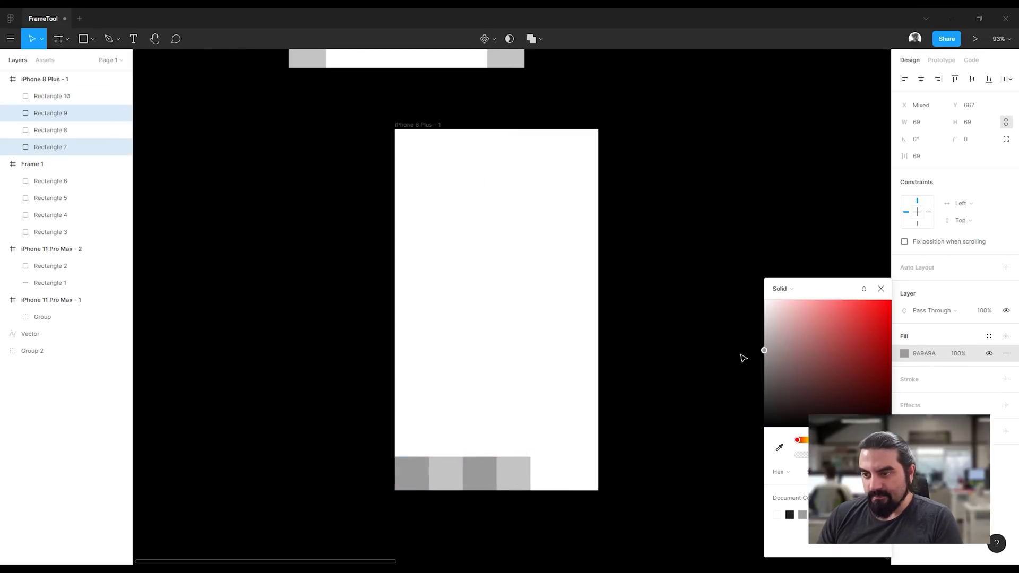
left_click(722, 393)
Stretch the four squares across the frame width and group them as Group 3.
left_click_drag(578, 447, 389, 491)
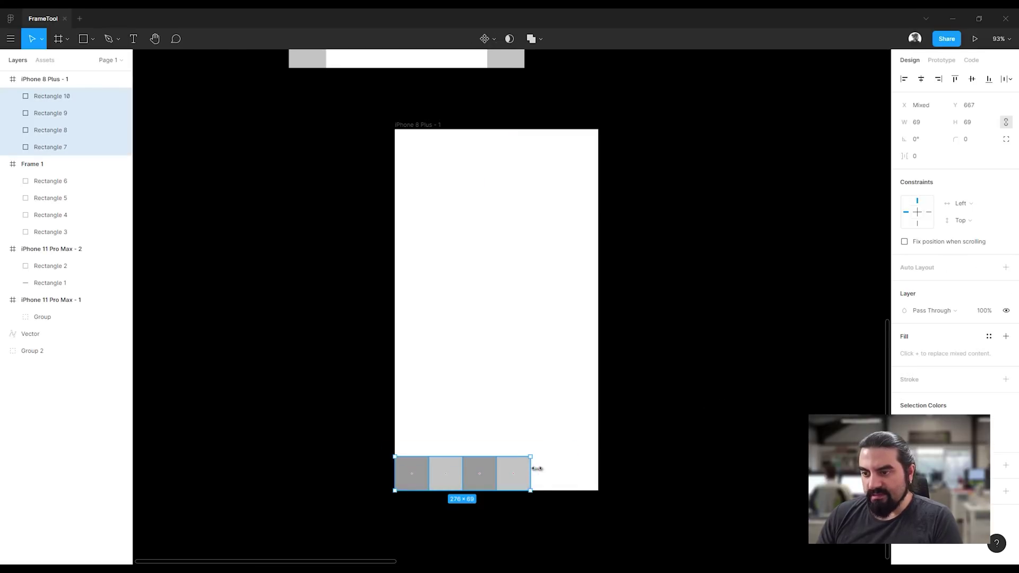
left_click_drag(532, 469, 598, 462)
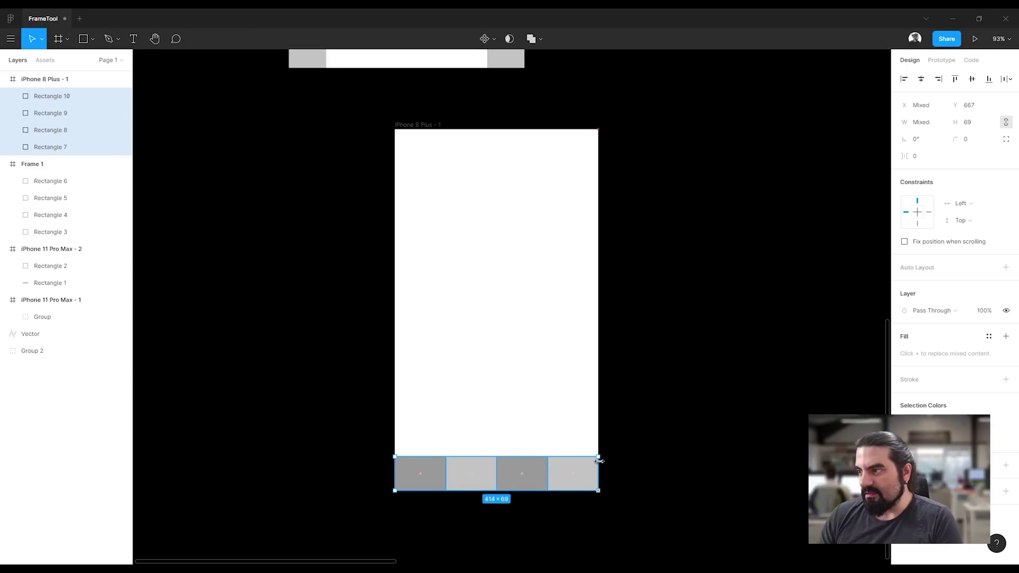
left_click(653, 462)
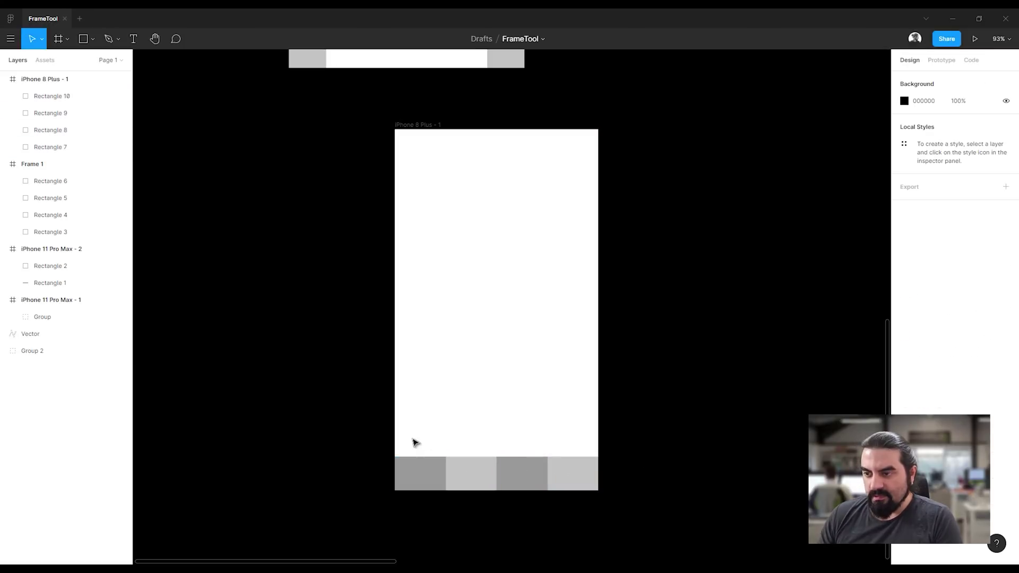
left_click_drag(412, 438, 579, 481)
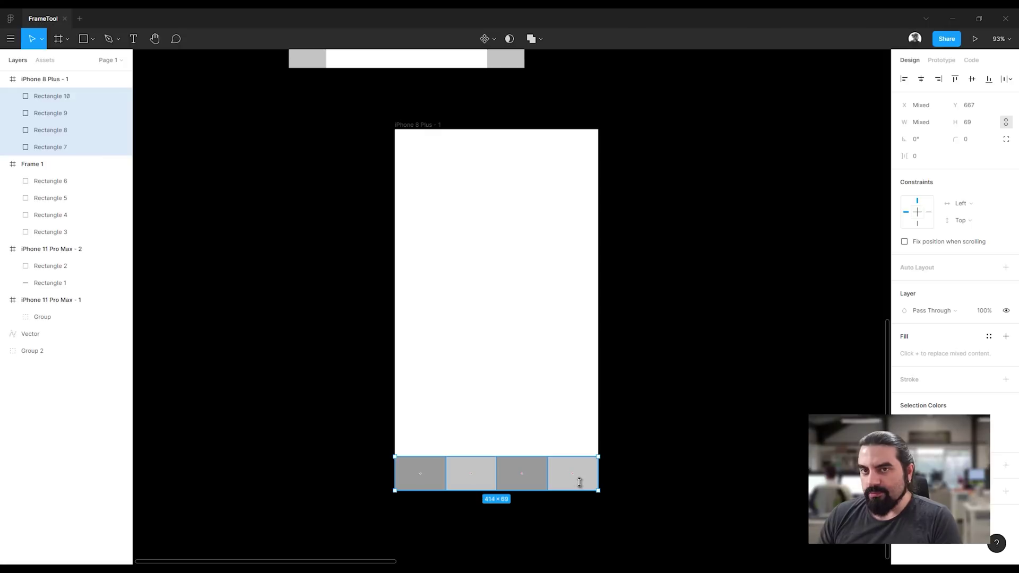
key("ctrl+g")
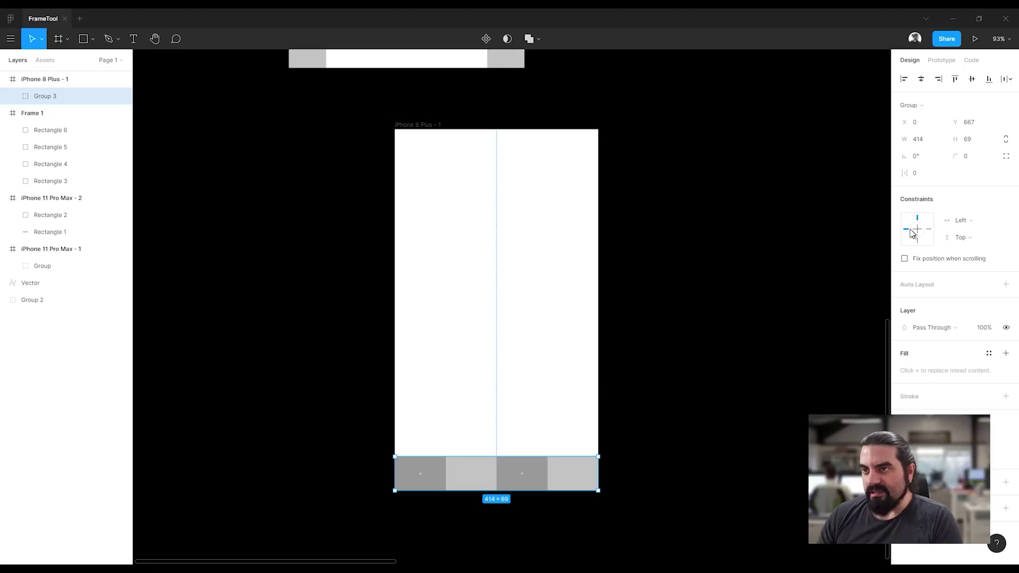
Test-resize the iPhone 8 Plus frame, undo, then pin Group 3 to the bottom.
key("shift+Return")
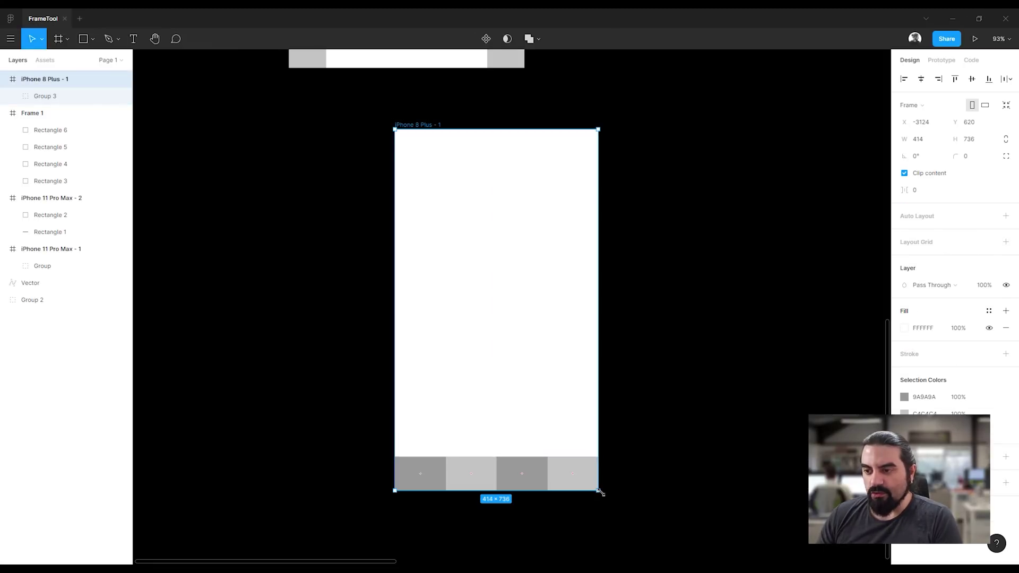
left_click_drag(598, 491, 585, 388)
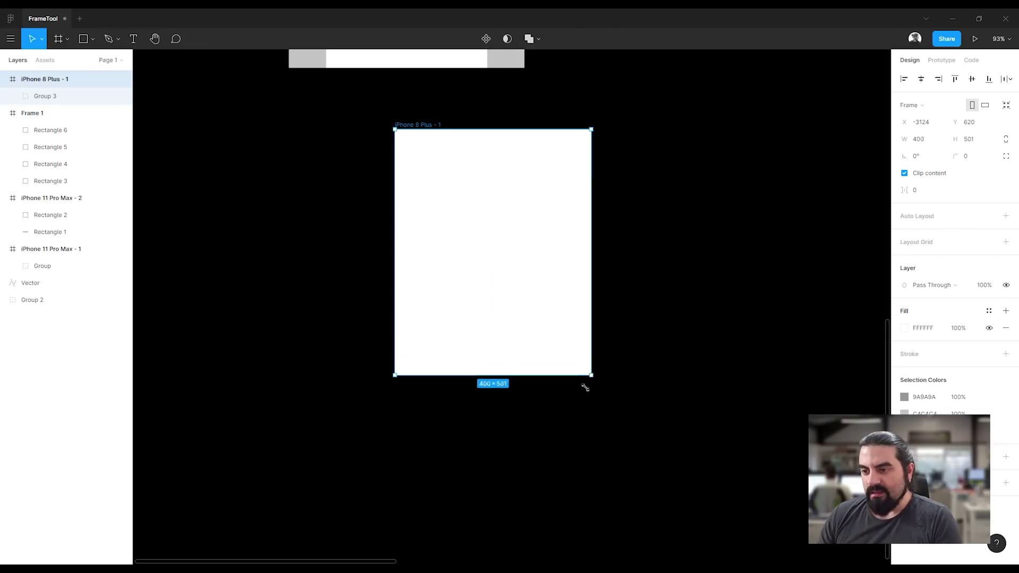
key("ctrl+z")
left_click(498, 477)
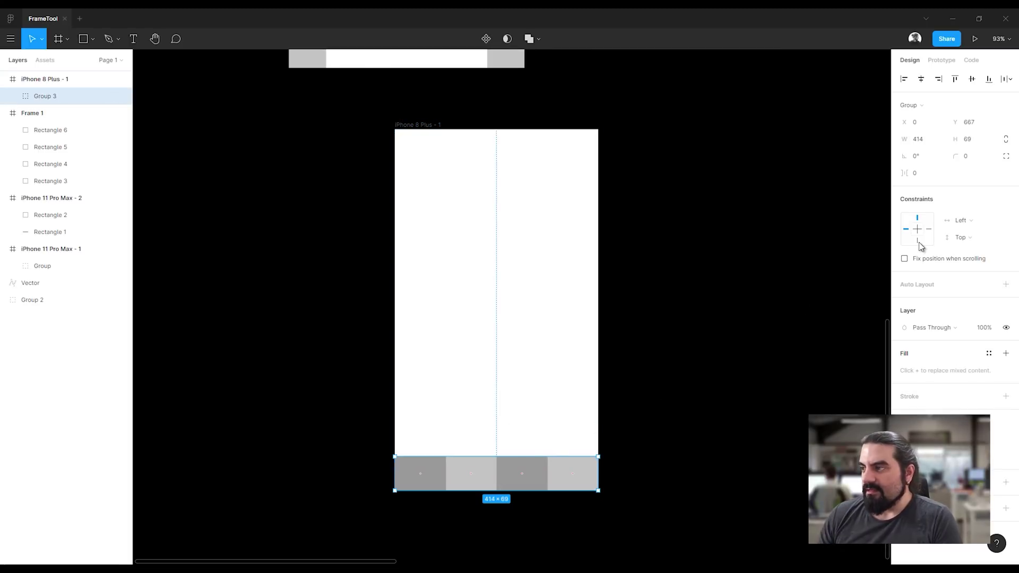
left_click(918, 241)
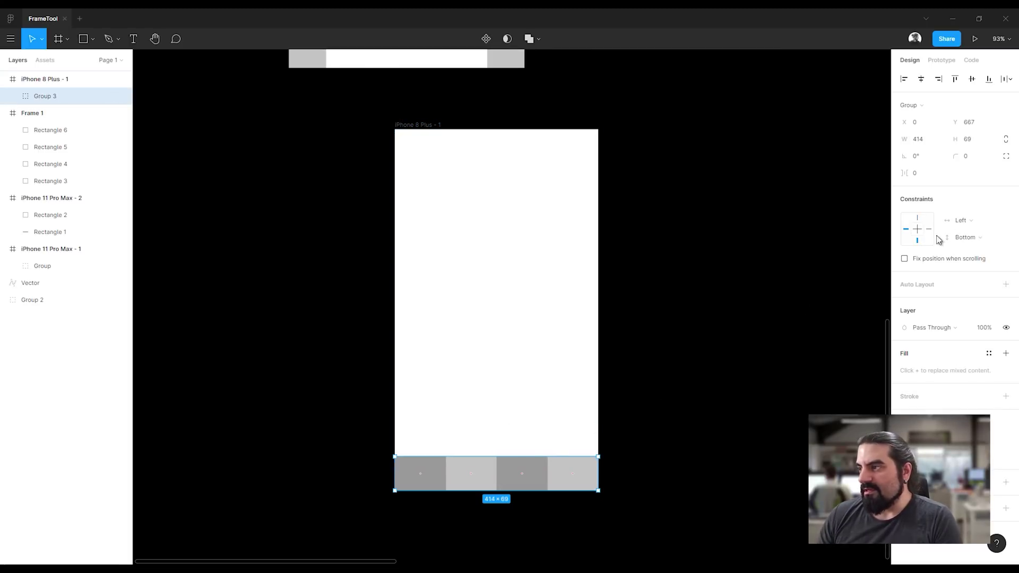
Set Group 3's horizontal constraint to Scale and resize the frame to verify.
left_click(972, 227)
left_click(959, 272)
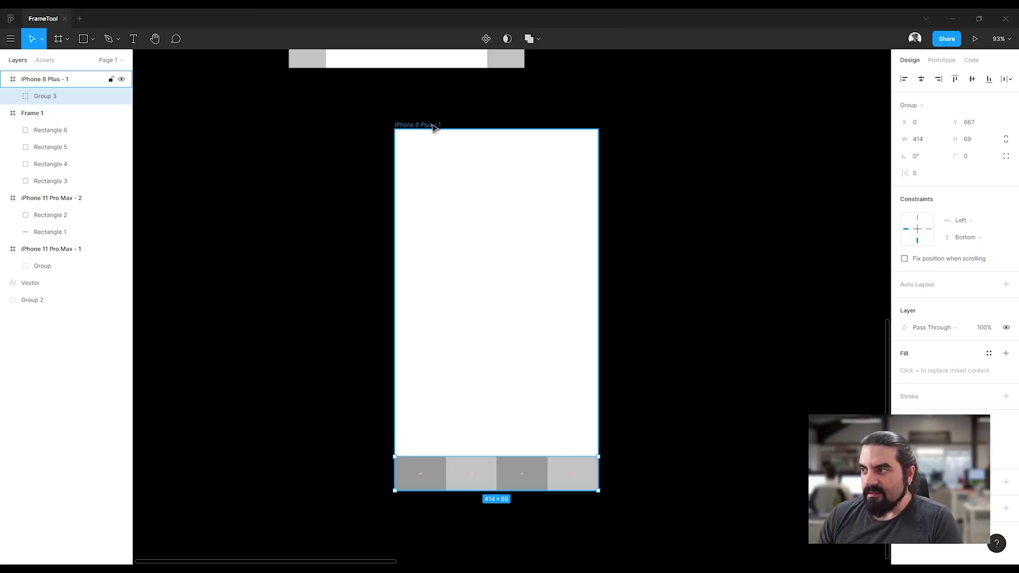
left_click(961, 220)
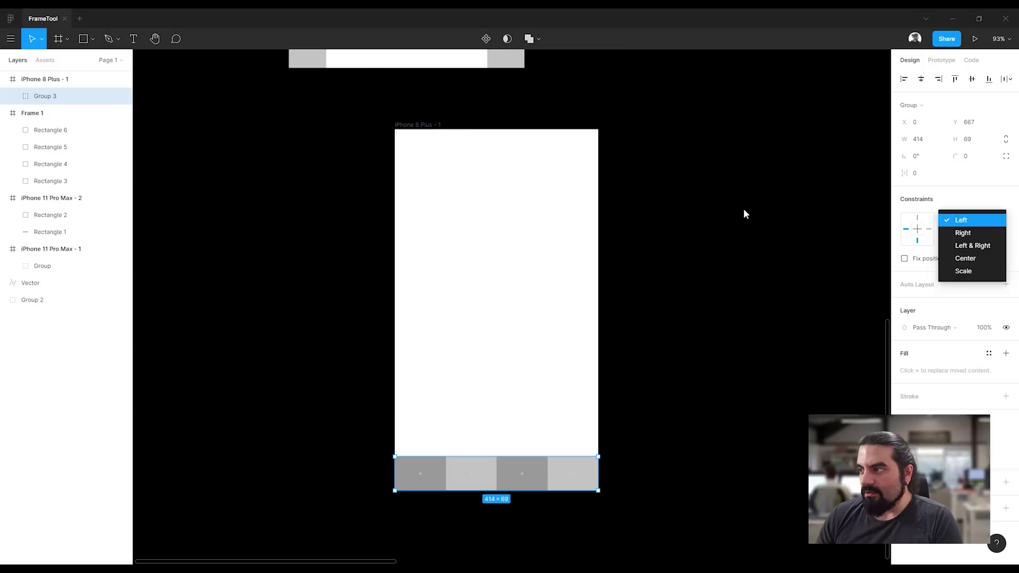
left_click(961, 270)
left_click(424, 126)
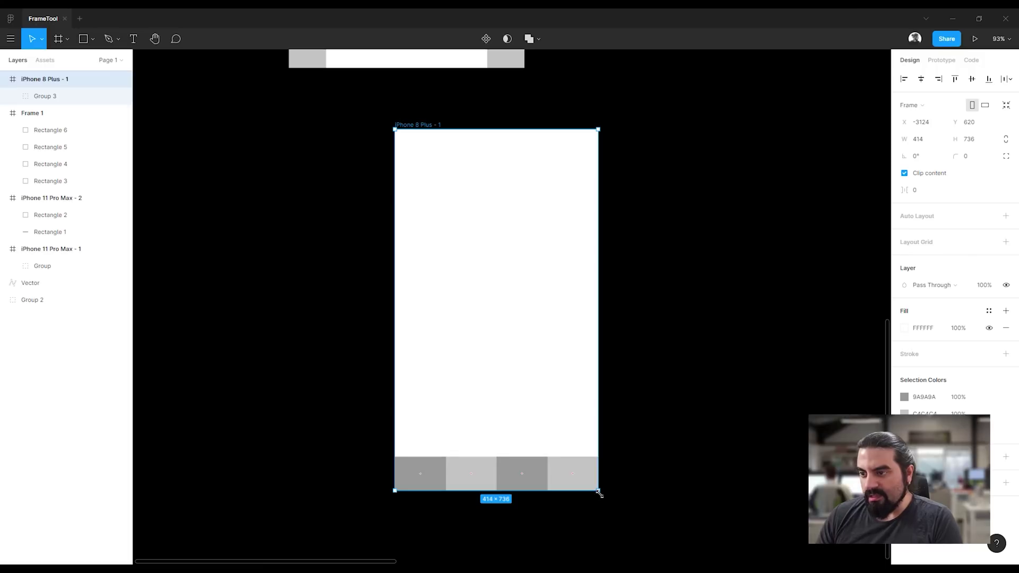
mouse_move(606, 496)
left_mouse_down()
mouse_move(774, 450)
mouse_move(849, 349)
mouse_move(639, 309)
left_mouse_up()
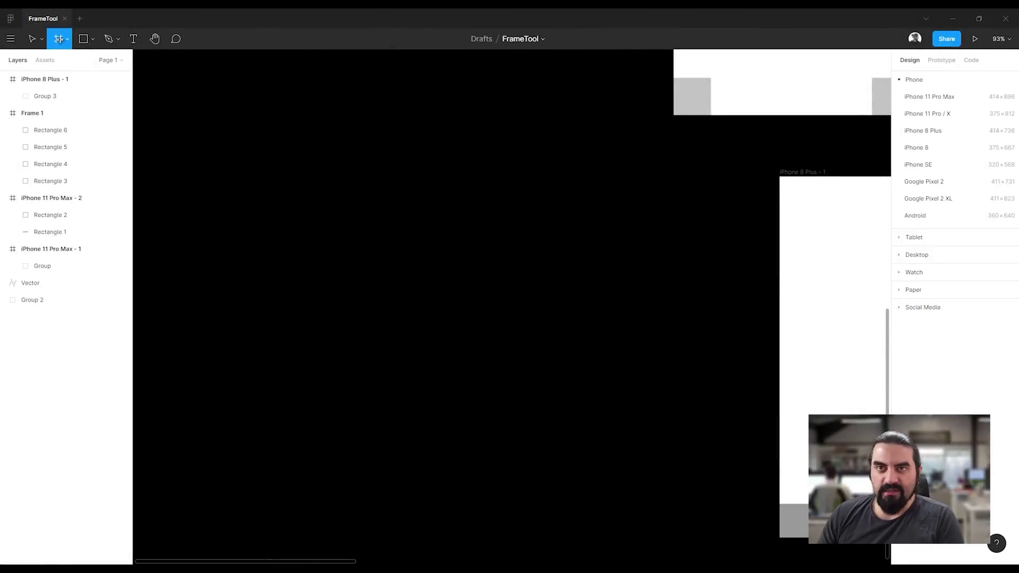
Draw a 433×379 Frame 2 and give it a corner radius of 100.
left_click_drag(356, 182, 568, 369)
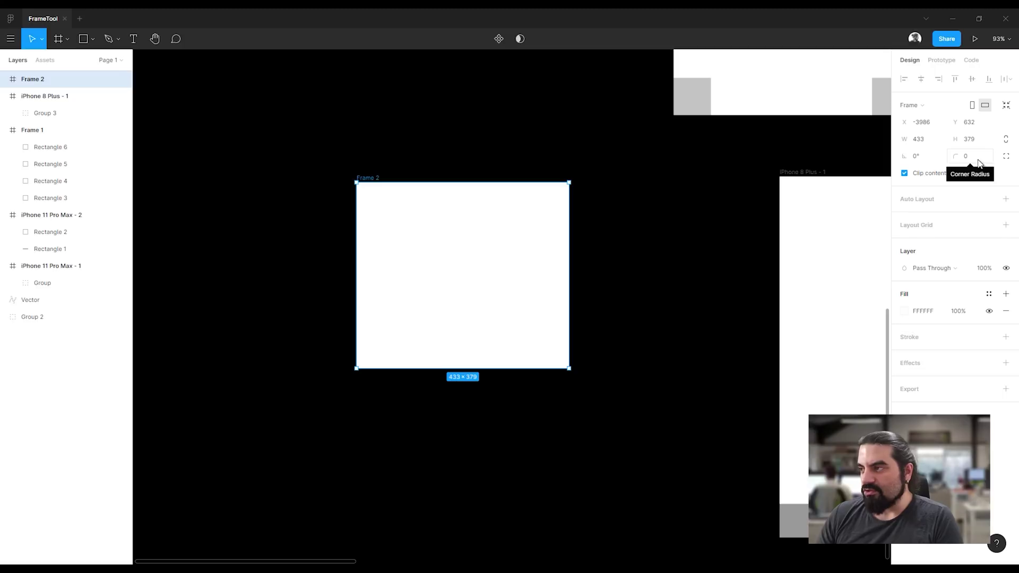
left_click(979, 163)
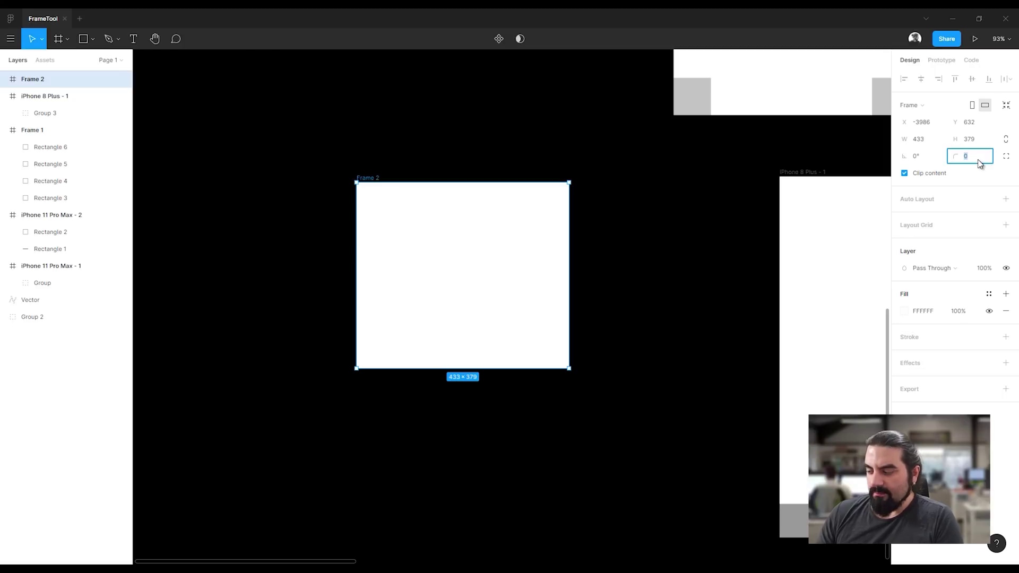
type("100")
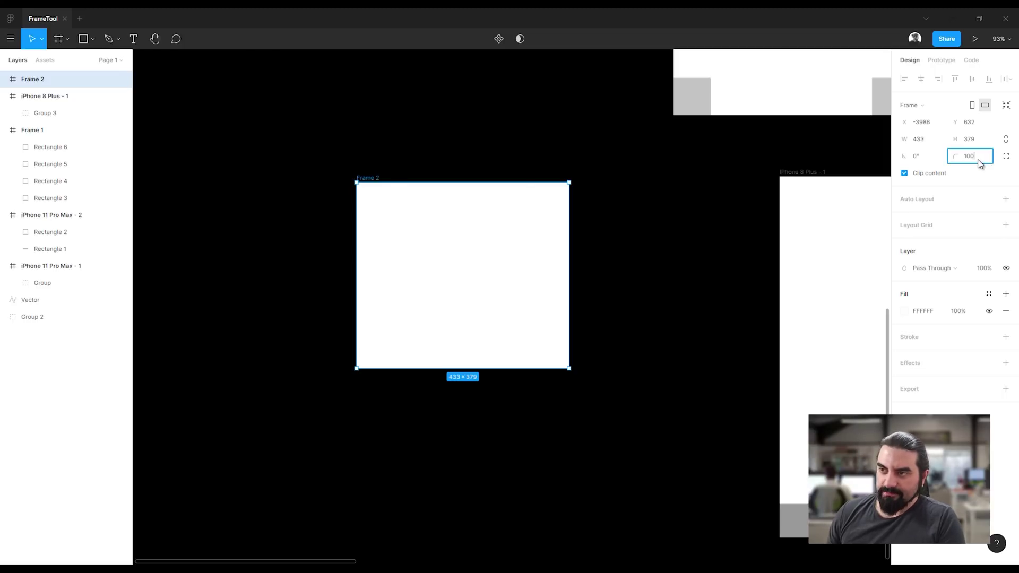
key("Return")
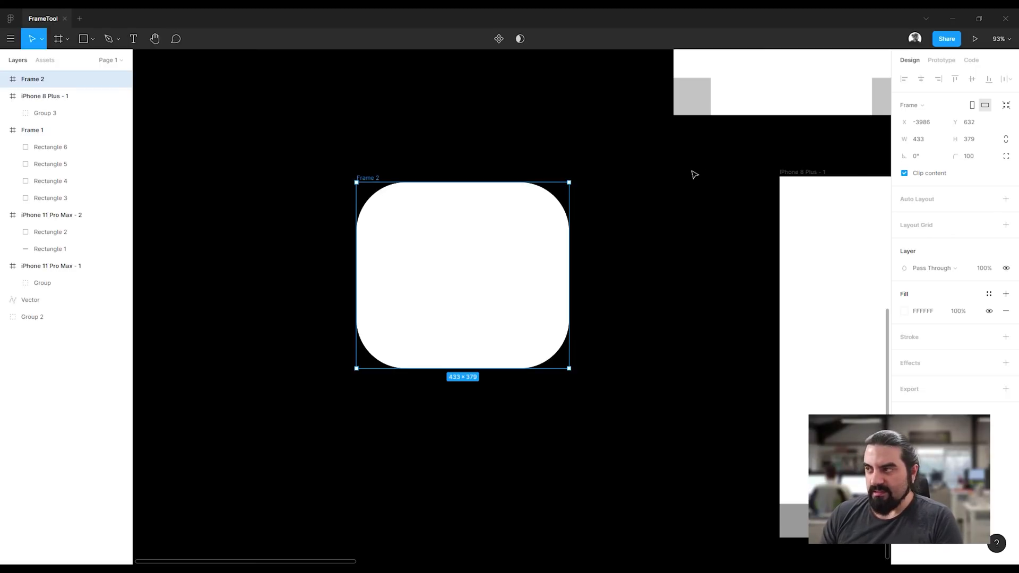
Use independent corners on Frame 2: 40 top-left, 100 top-right, 20 bottom-right, 0 bottom-left.
left_click(1006, 157)
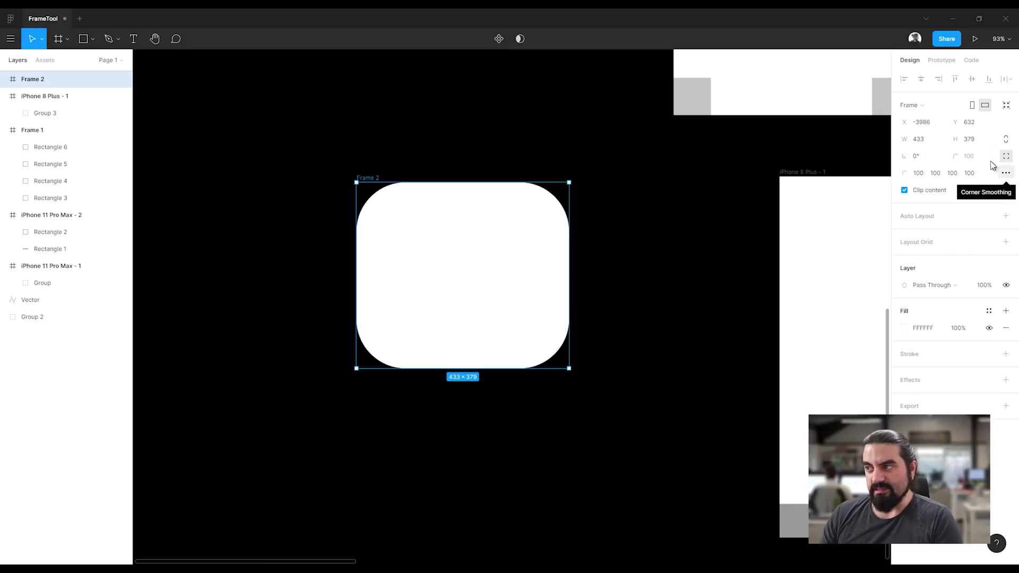
left_click(923, 175)
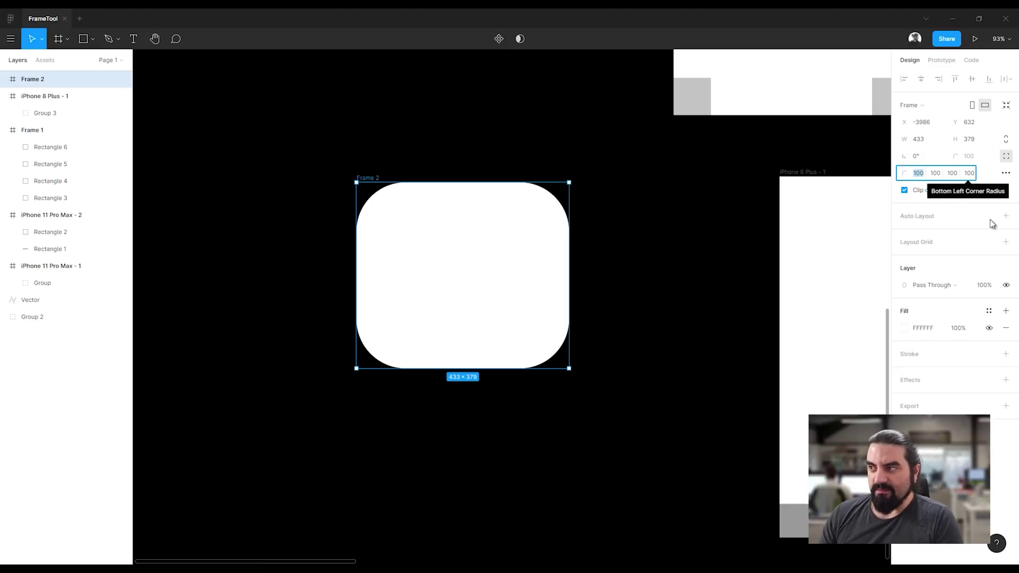
type("40")
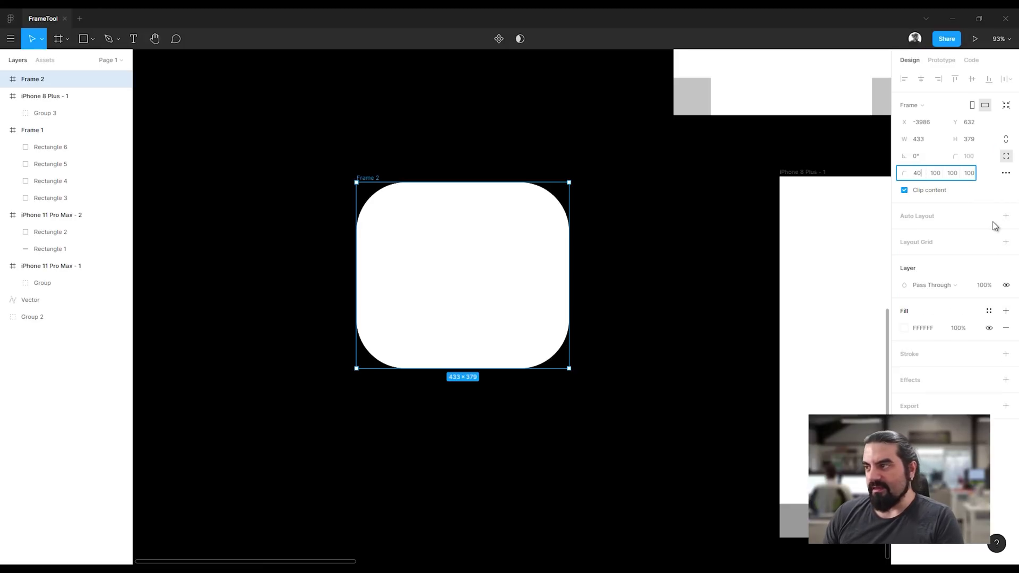
key("Return")
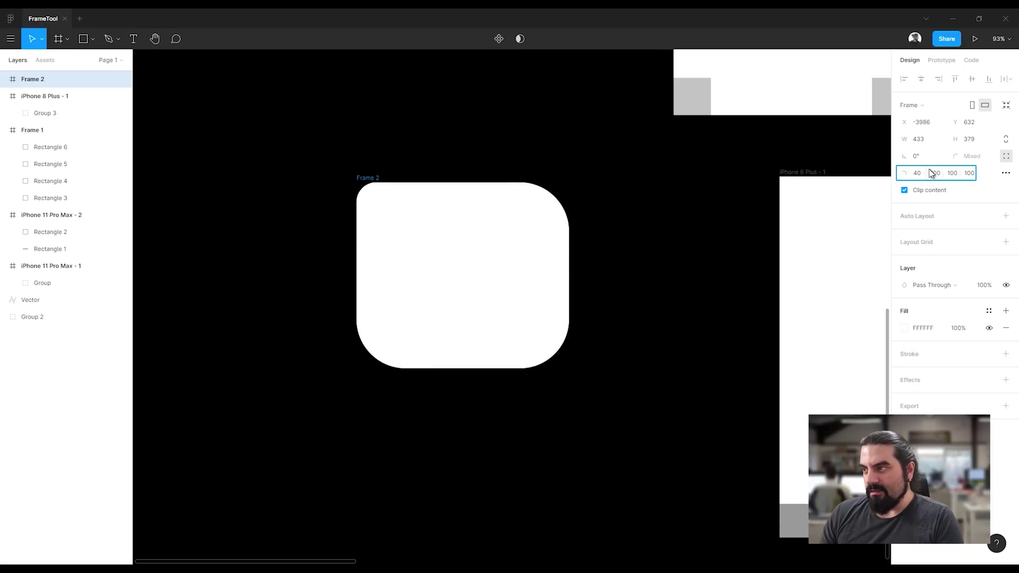
left_click(934, 173)
left_click(952, 174)
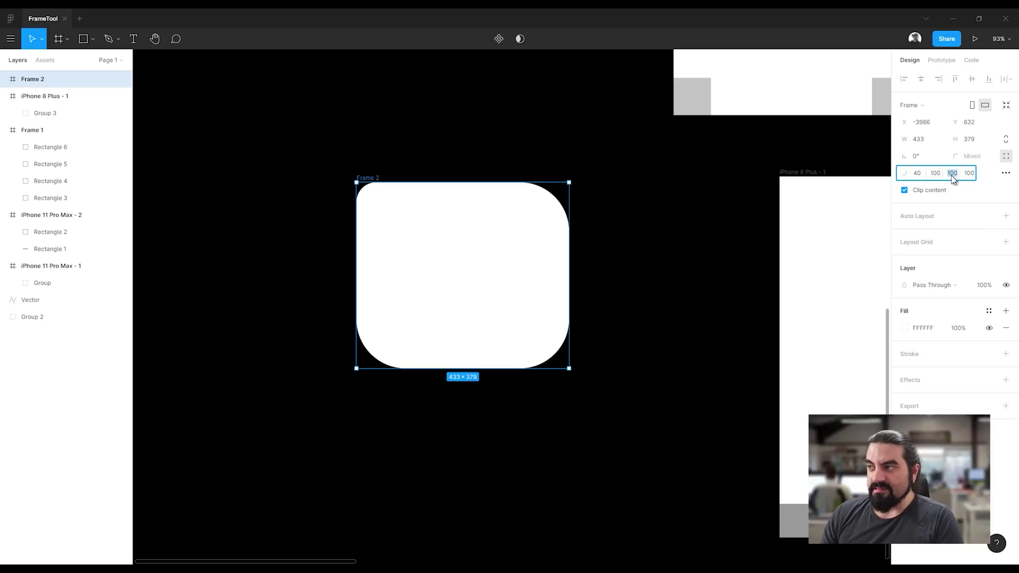
type("20")
key("Return")
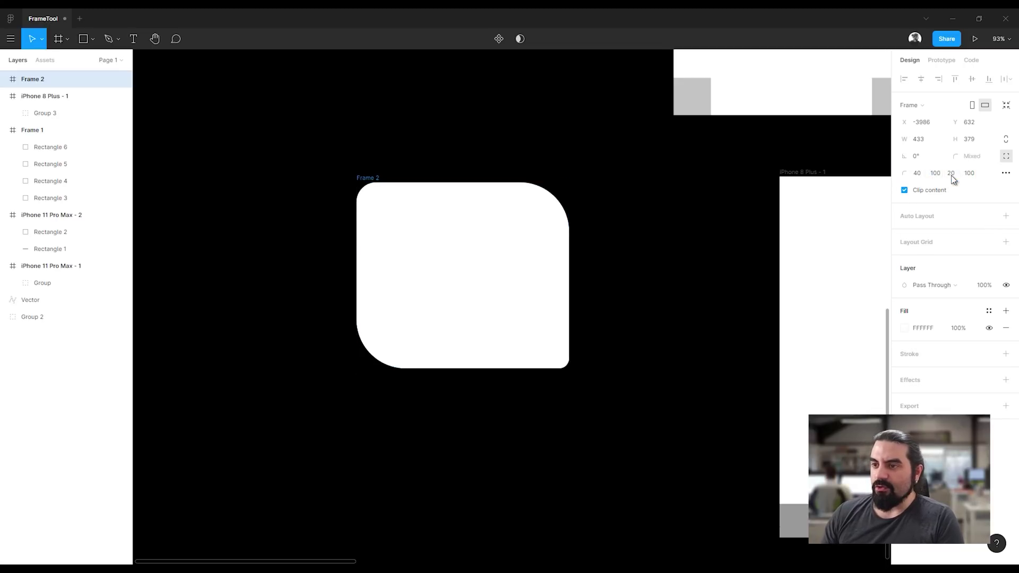
left_click(969, 174)
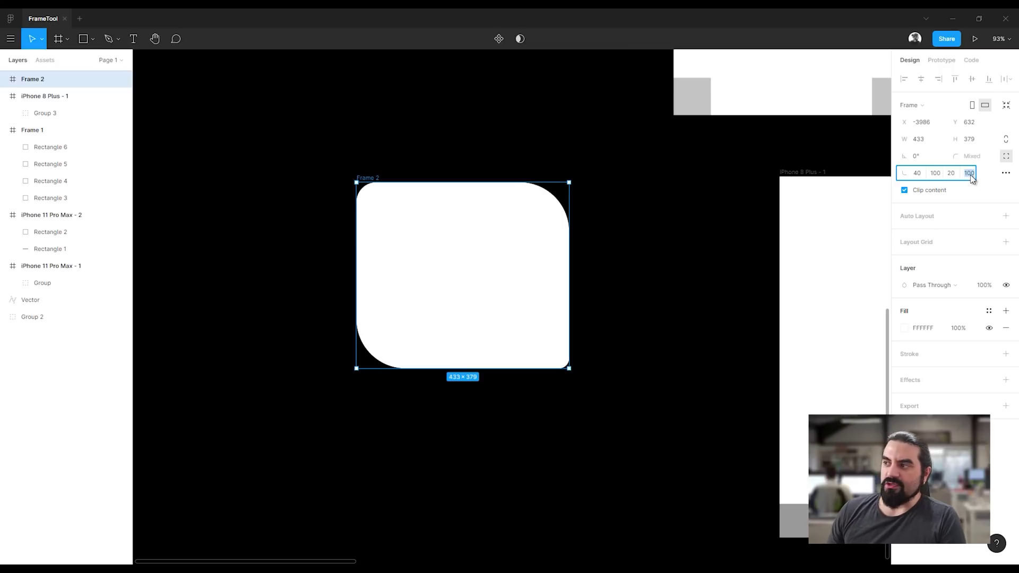
type("0")
key("Return")
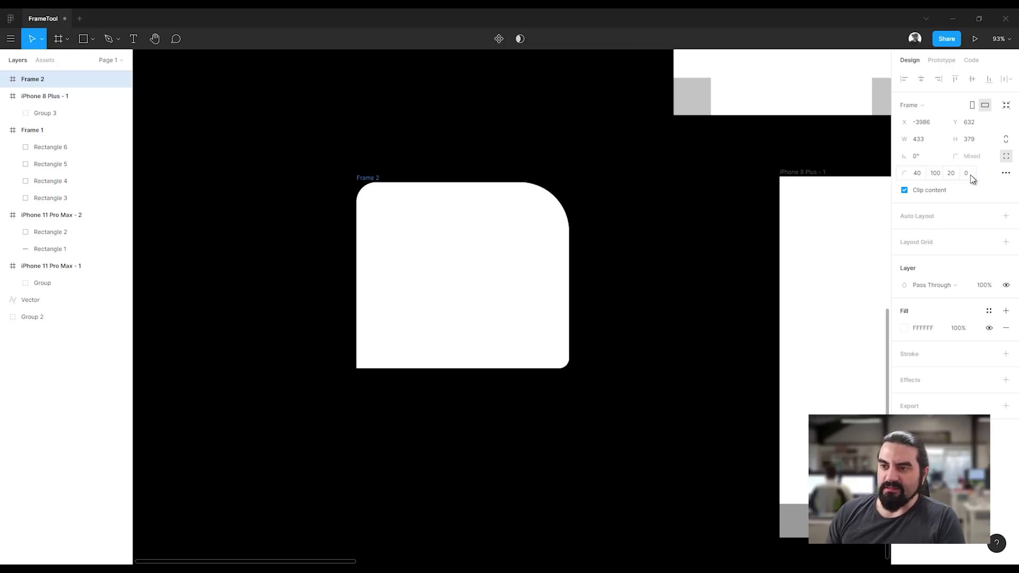
left_click(626, 395)
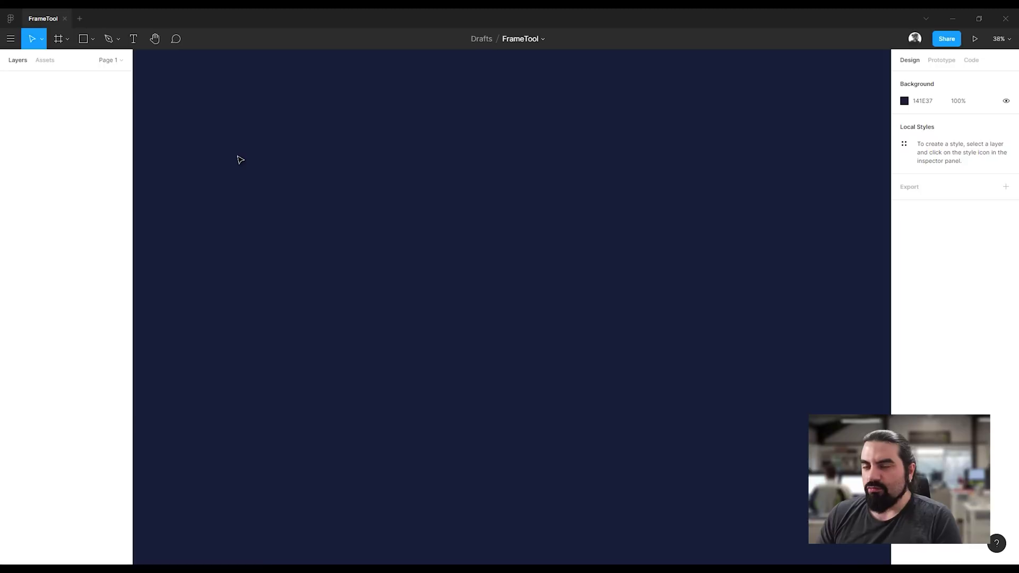
Add a 414×896 iPhone 11 Pro Max frame and zoom in on it.
key("f")
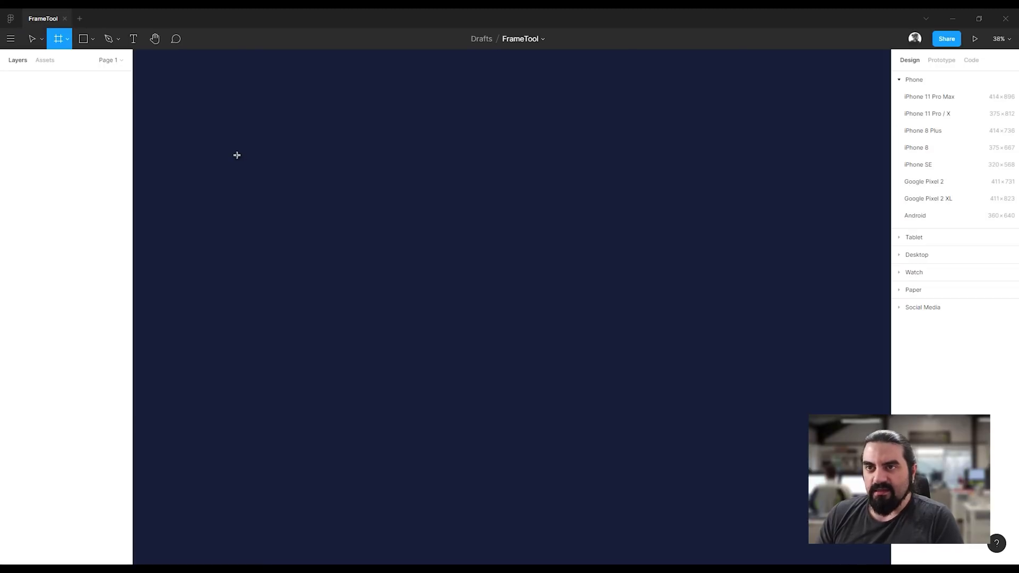
left_click(930, 101)
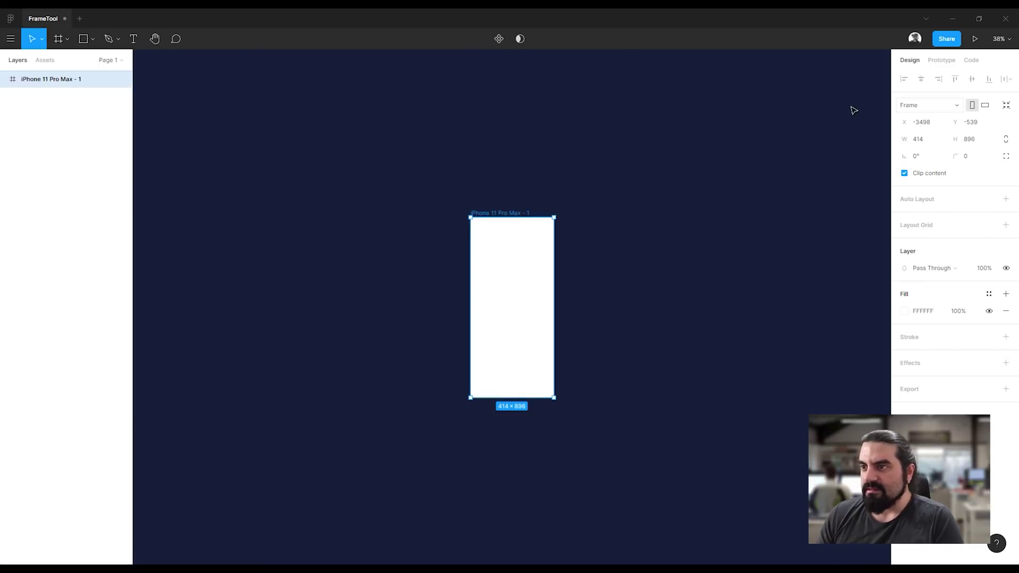
left_click_drag(407, 163, 782, 419)
left_click(466, 286)
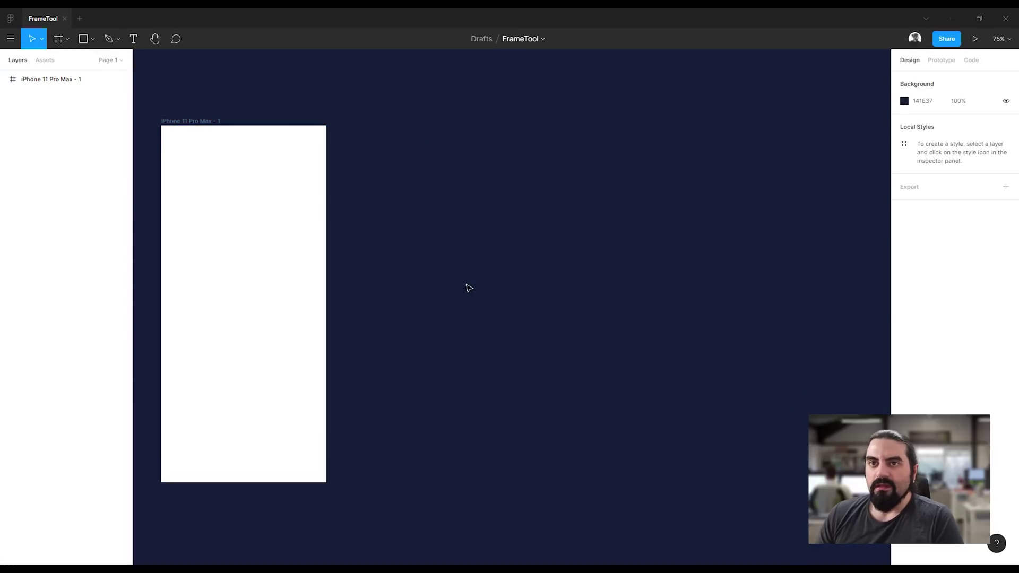
left_click(69, 39)
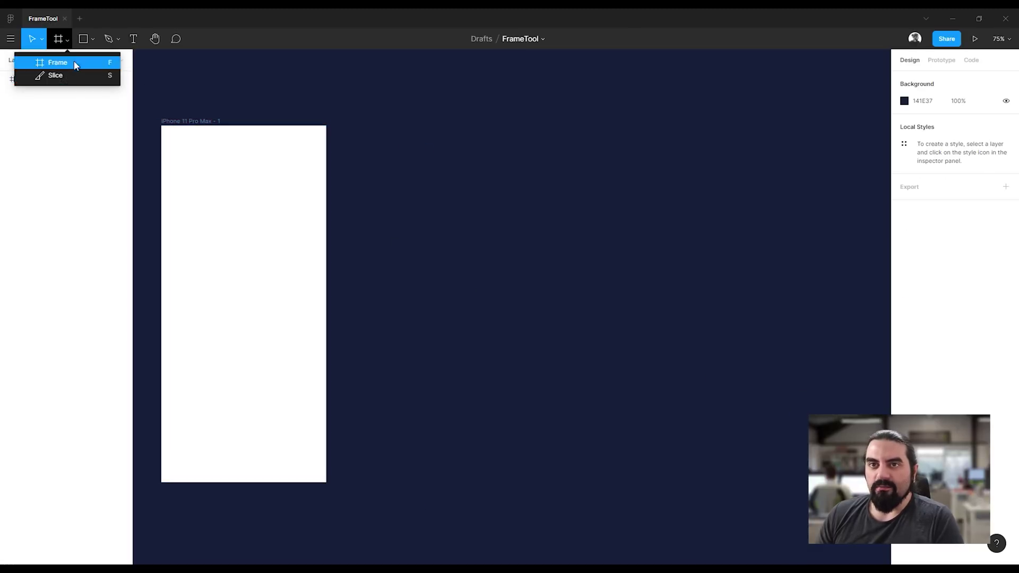
Draw a new frame beside the phone and size it to 414×80.
left_click(74, 63)
left_click_drag(427, 225, 629, 260)
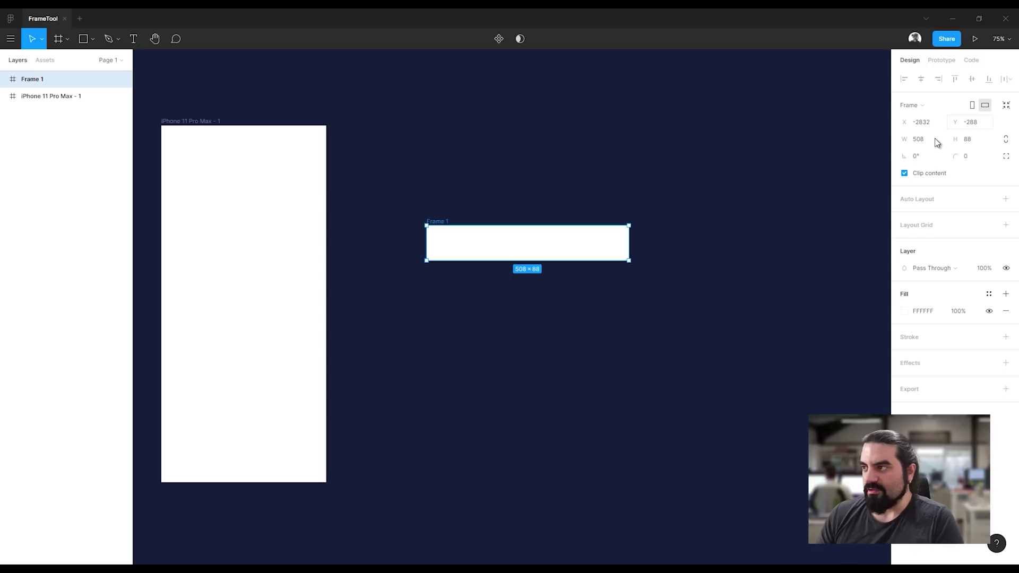
left_click(935, 140)
type("414")
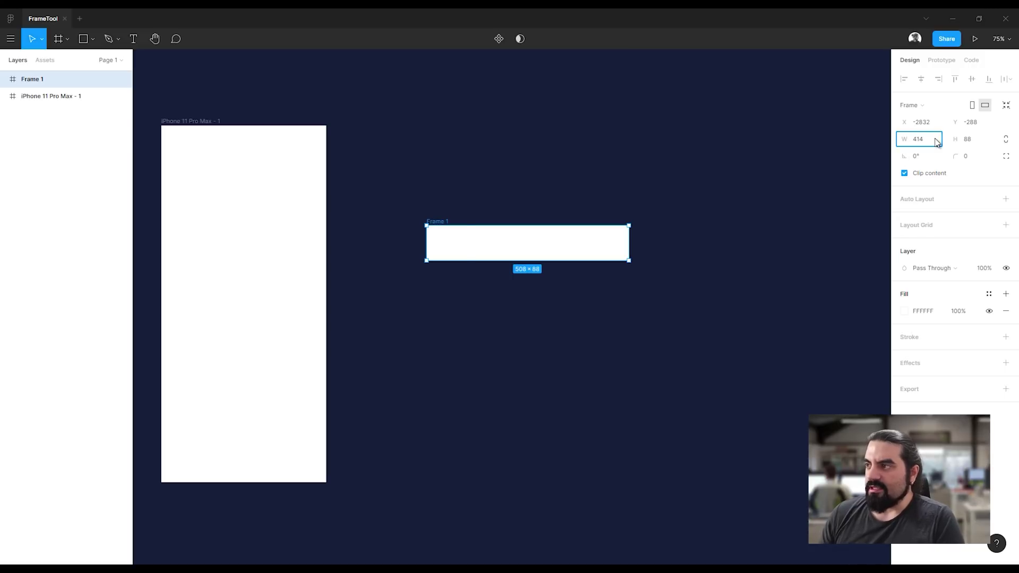
key("Tab")
type("50")
key("Return")
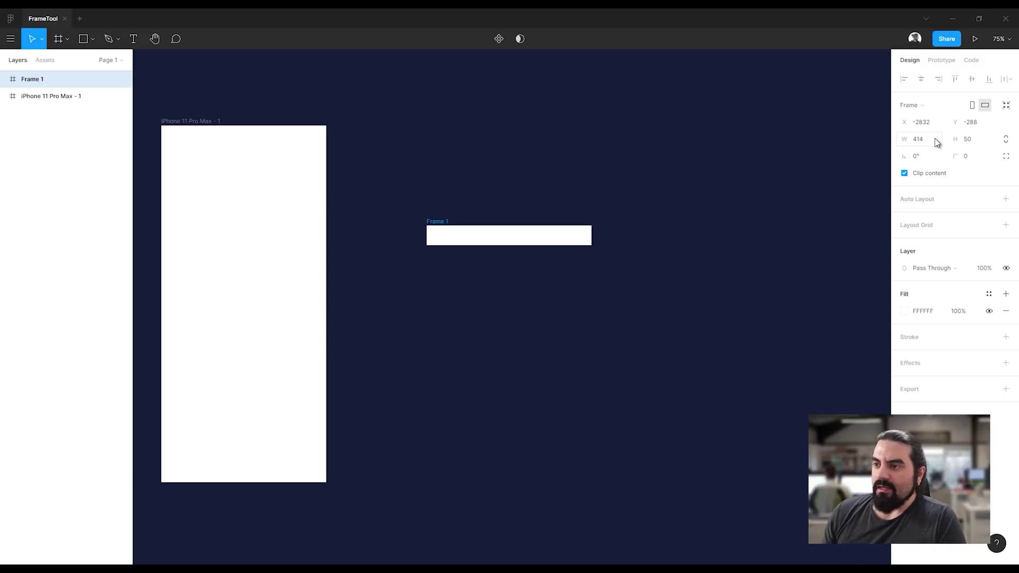
left_click(935, 141)
key("Tab")
type("80")
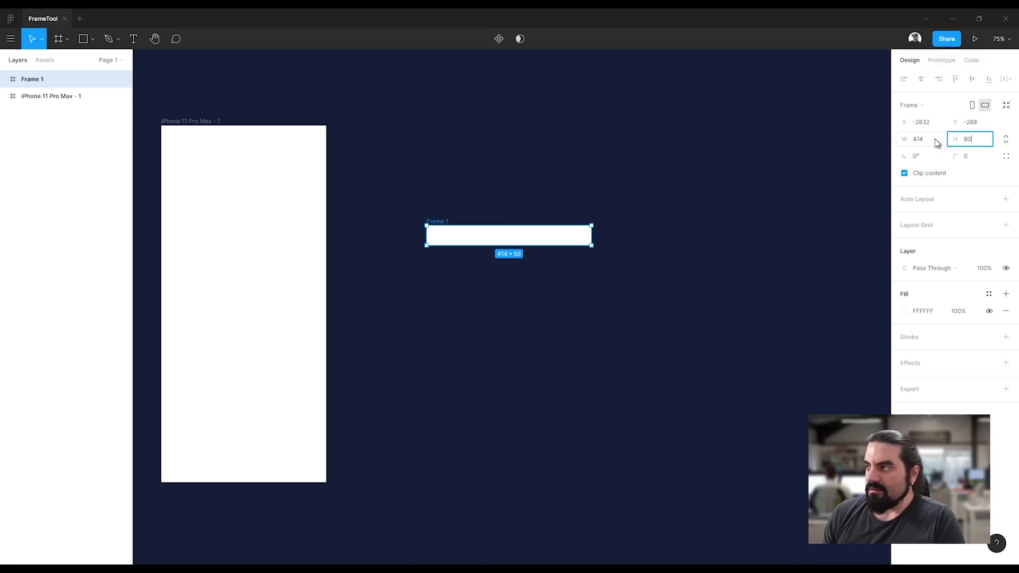
key("Return")
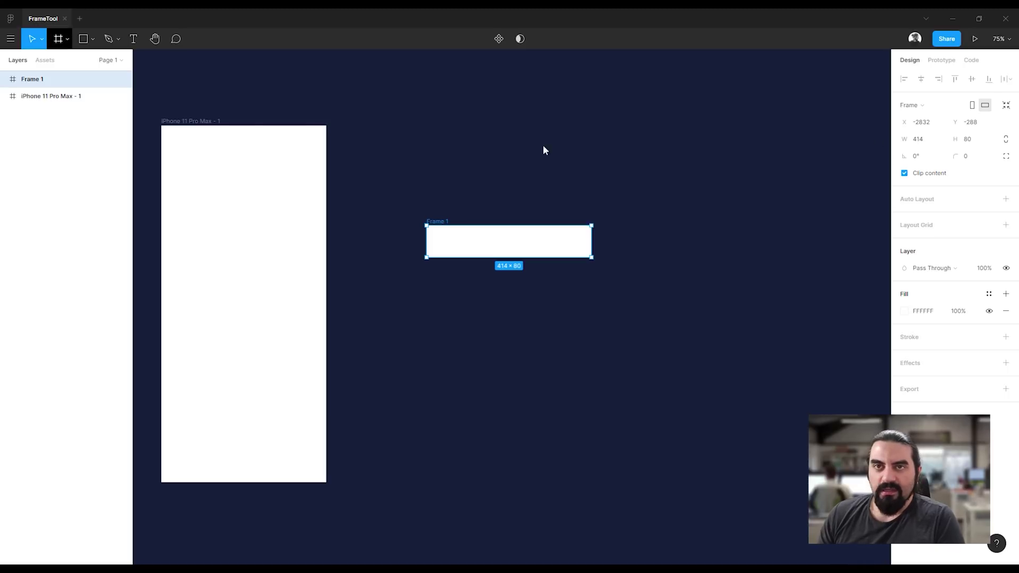
Move the frame level with the phone's middle and rename it Navigasyon.
left_click(430, 205)
left_click_drag(436, 222, 434, 269)
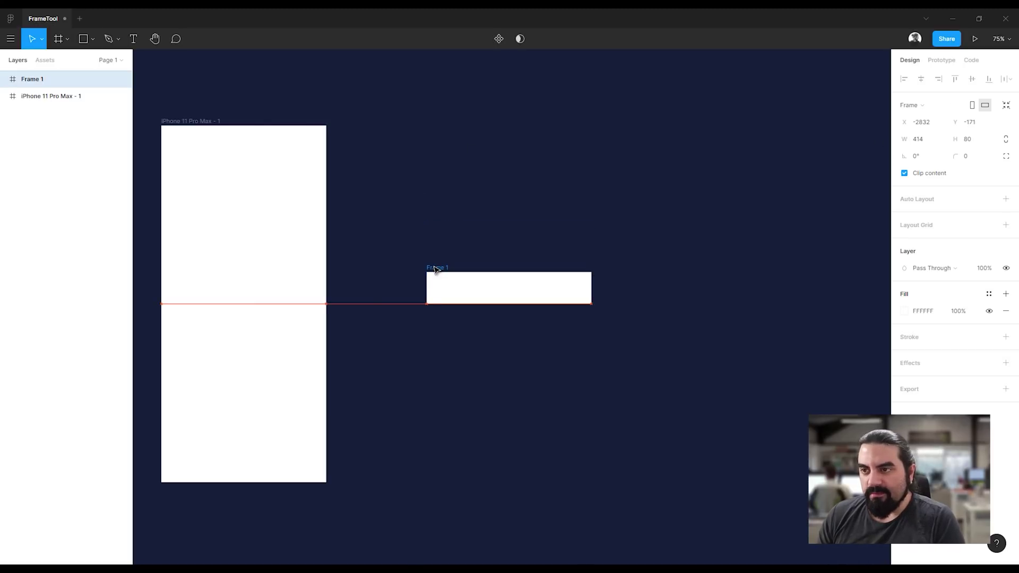
double_click(41, 84)
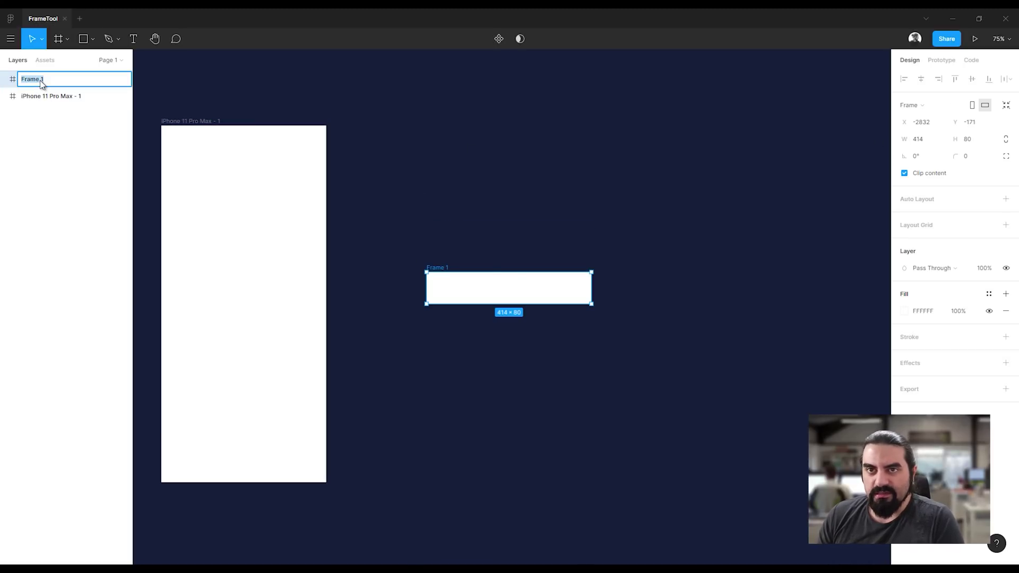
type("Navigasyon")
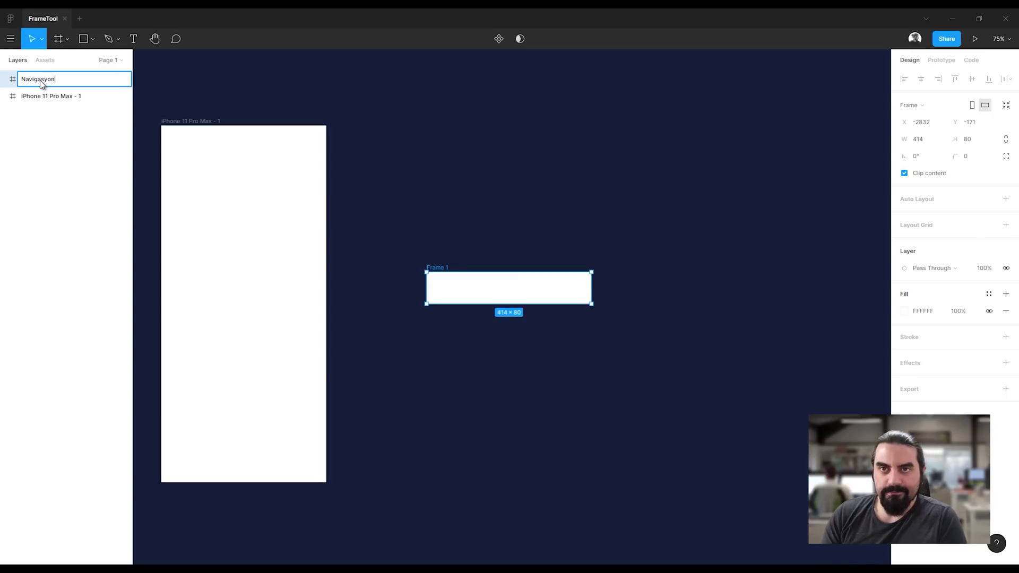
key("Return")
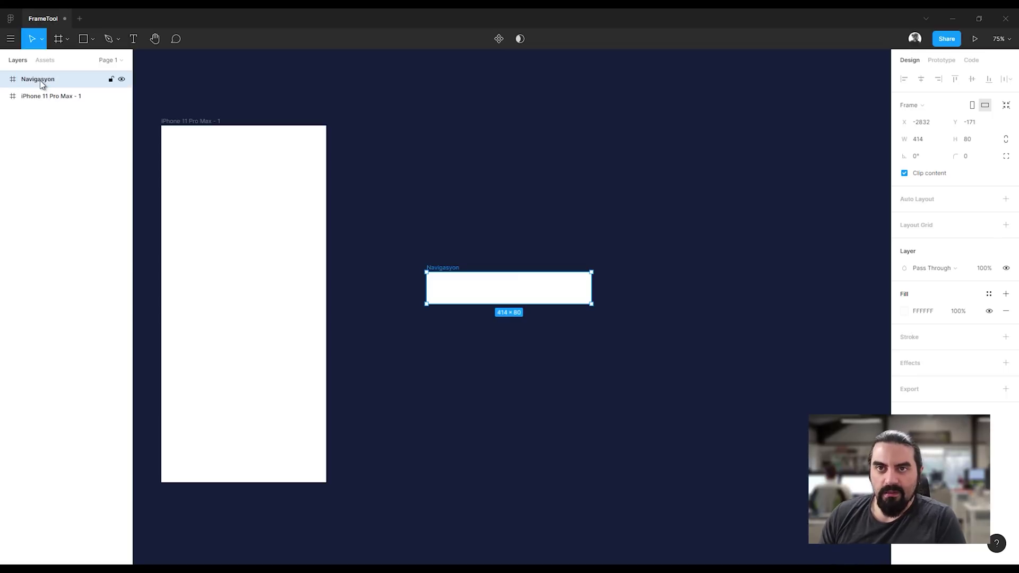
left_click(485, 182)
scroll(509, 239, "left", 2)
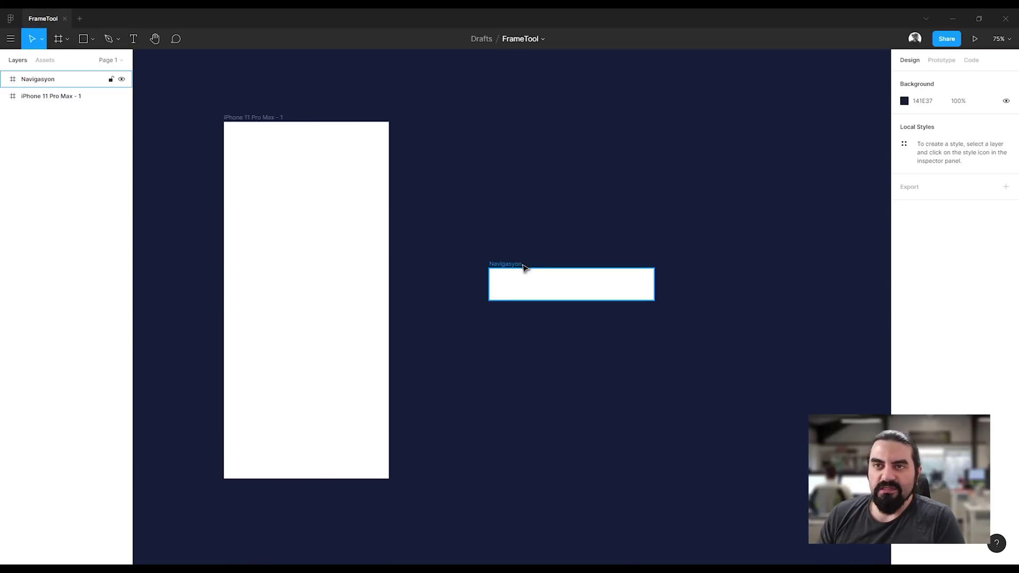
Draw an 80×80 grey square at the left end of Navigasyon.
key("r")
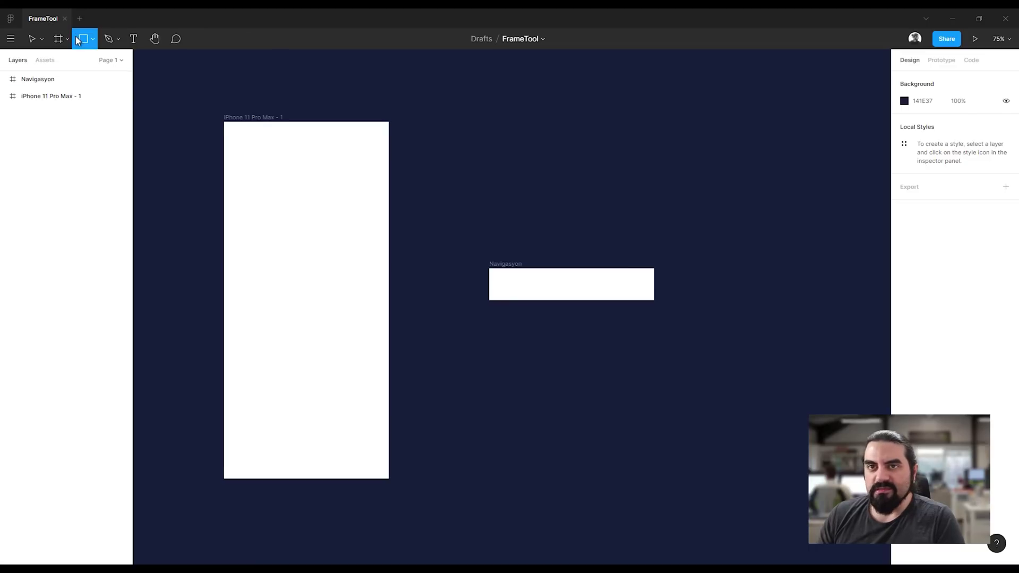
left_click_drag(493, 272, 521, 295)
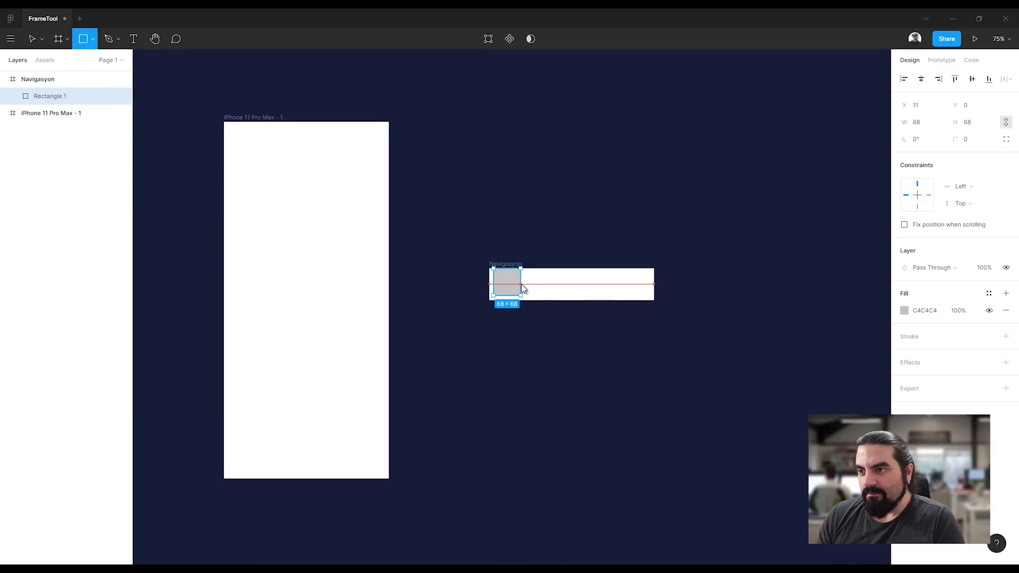
left_click(933, 123)
type("80")
key("Tab")
key("Return")
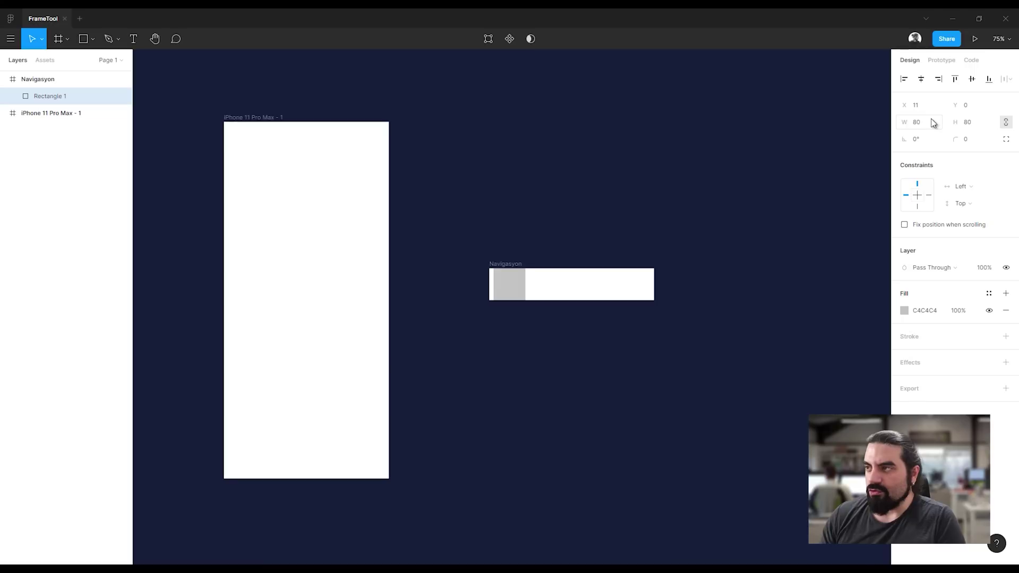
key("alt+a")
left_click(620, 373)
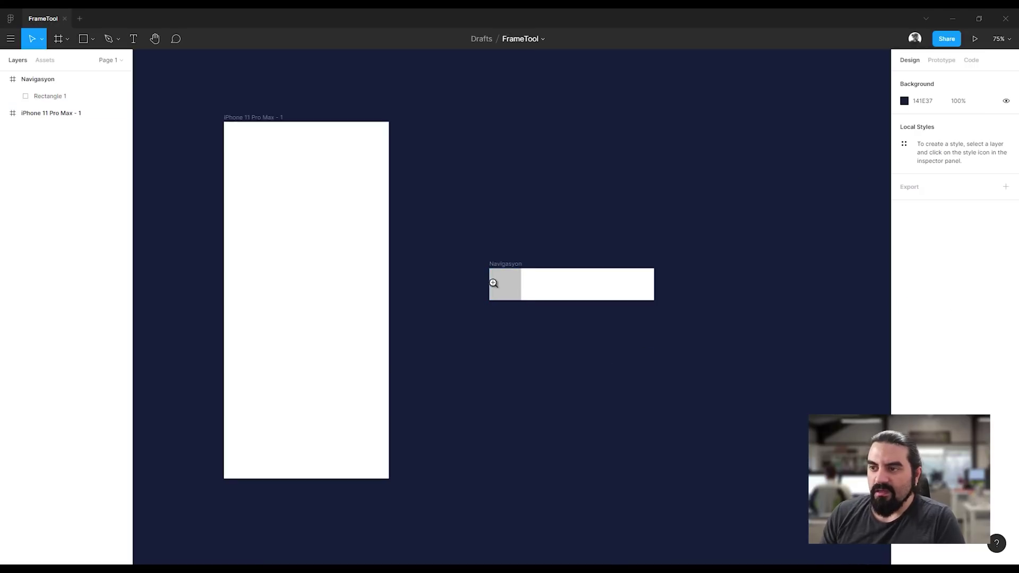
scroll(493, 284, "up", 5)
left_click(423, 314)
left_click(417, 313)
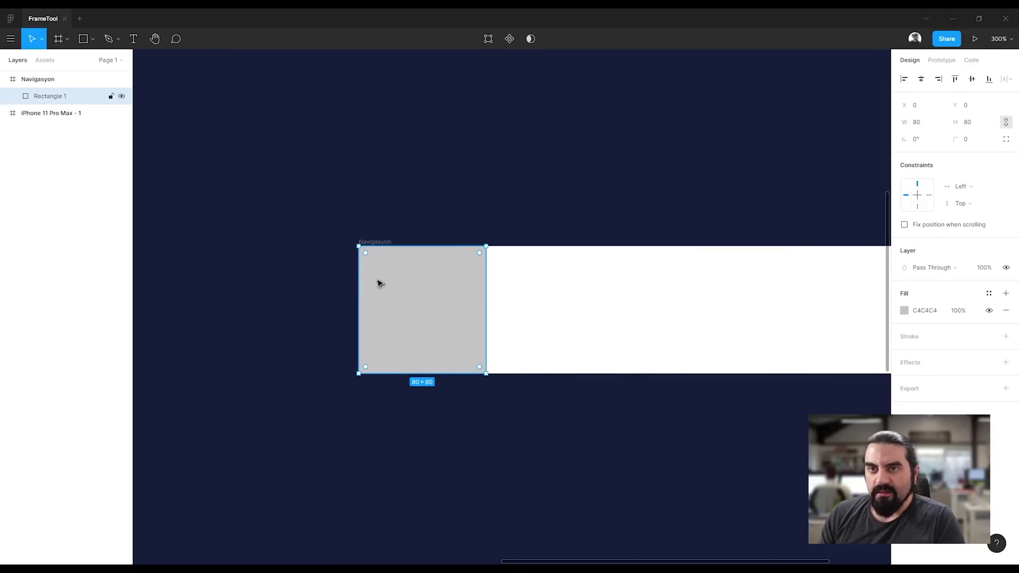
Draw a 30×30 circle with FFFFFF fill centred inside the grey square.
left_click(92, 39)
left_click(72, 101)
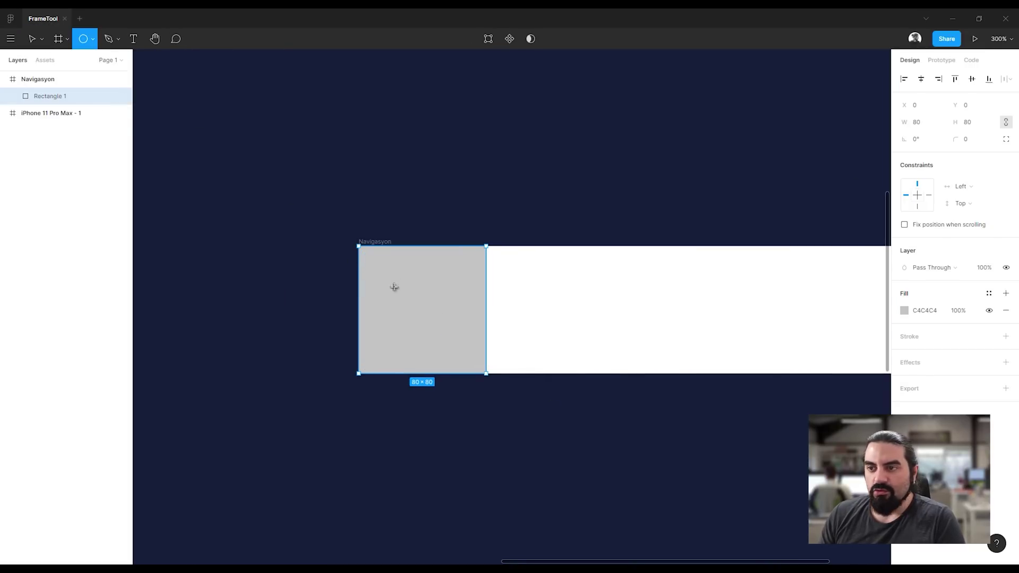
left_click_drag(393, 286, 442, 331)
left_click(924, 310)
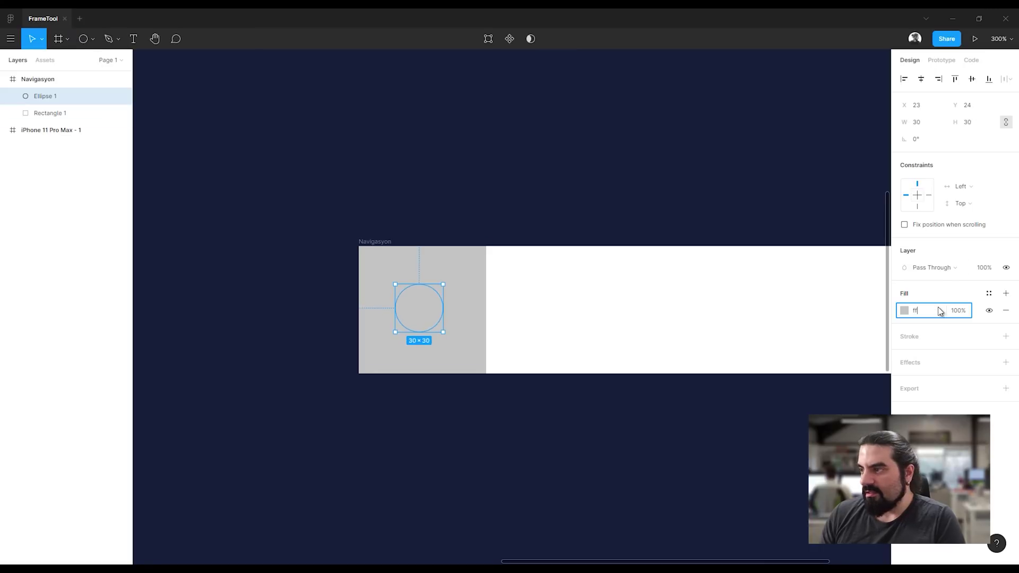
type("ffffff")
key("Return")
key("ctrl+a")
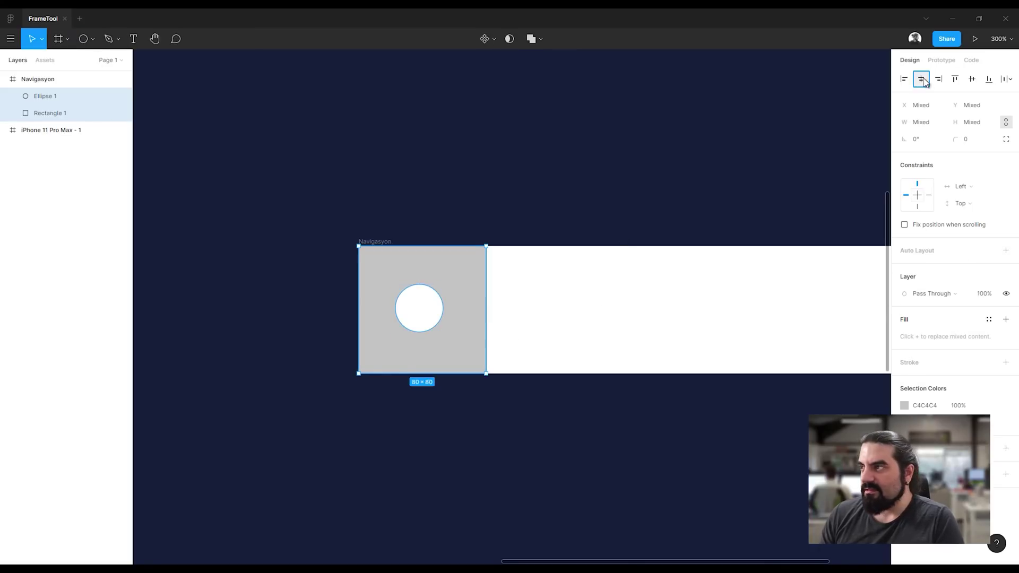
left_click(653, 419)
left_click_drag(653, 420, 574, 397)
left_click(372, 329)
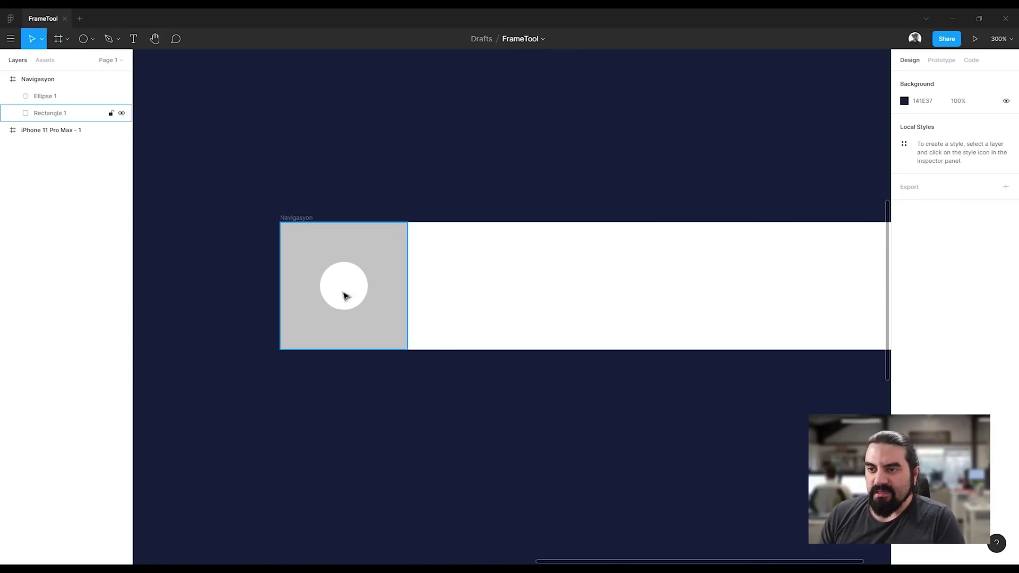
left_click(343, 293, "shift")
Copy the square and circle to the right and cut the circle to a top half-circle.
left_click_drag(352, 329, 483, 334)
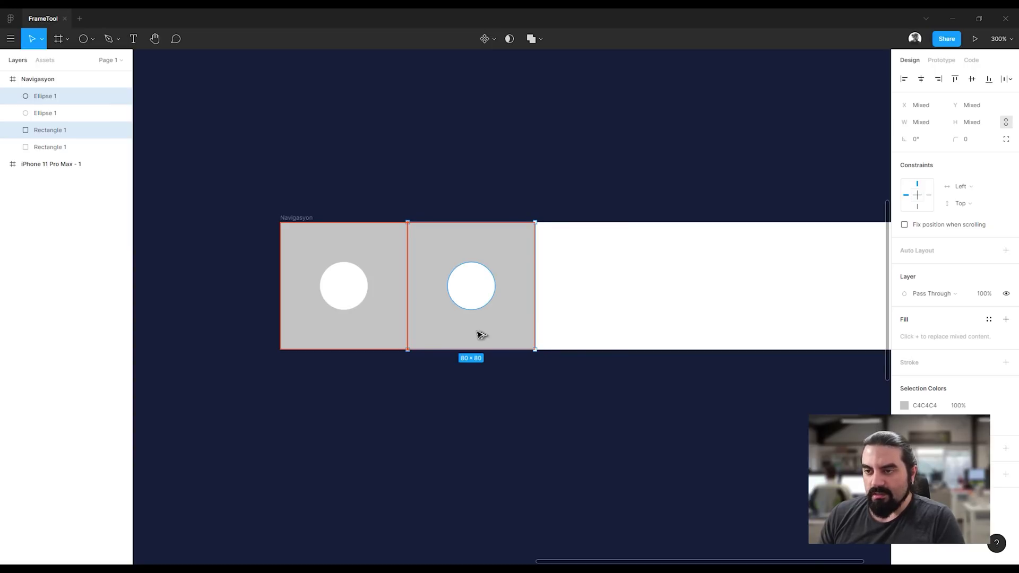
left_click_drag(480, 334, 481, 335)
left_click(464, 286)
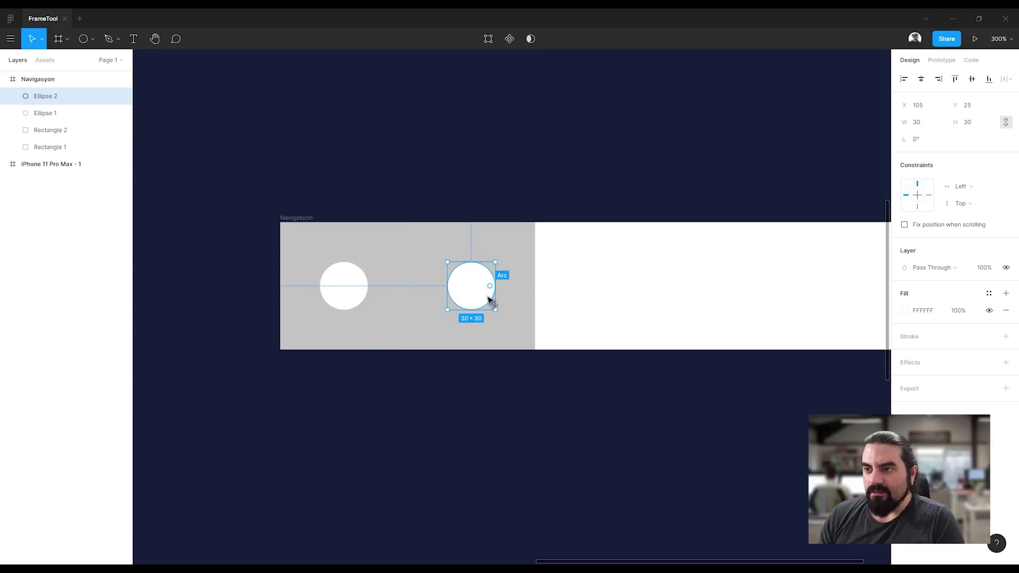
left_click_drag(488, 298, 447, 285)
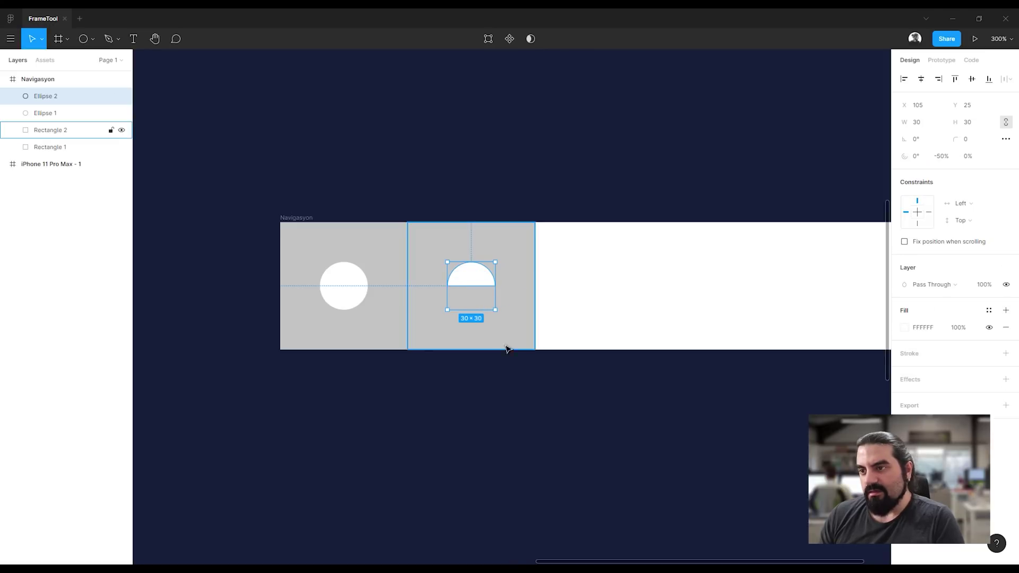
left_click(551, 395)
Copy the half-circle tile to a third spot and flip its half-circle upside down.
scroll(477, 385, "right", 3)
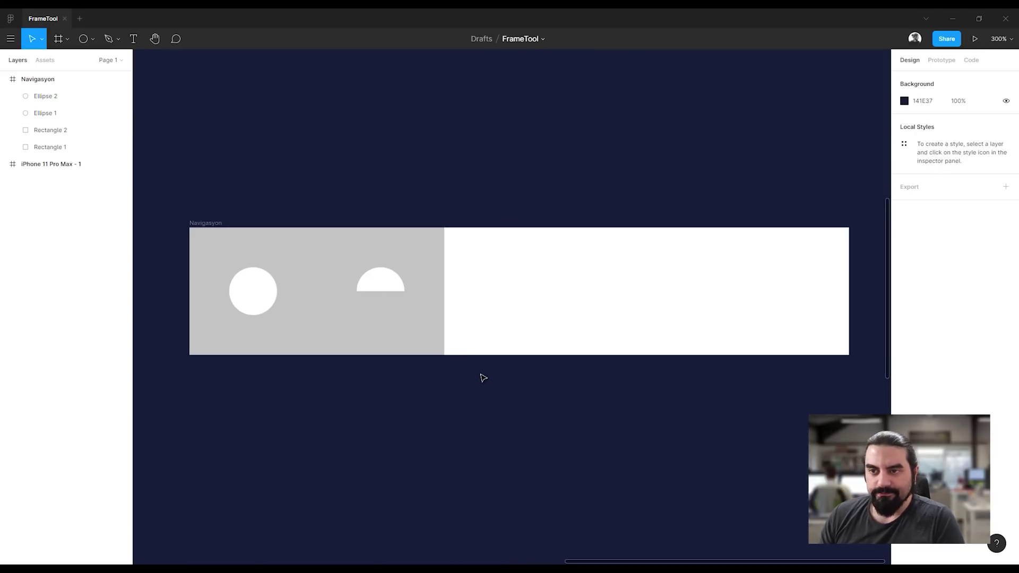
left_click_drag(482, 378, 375, 255)
left_click_drag(375, 313, 503, 314)
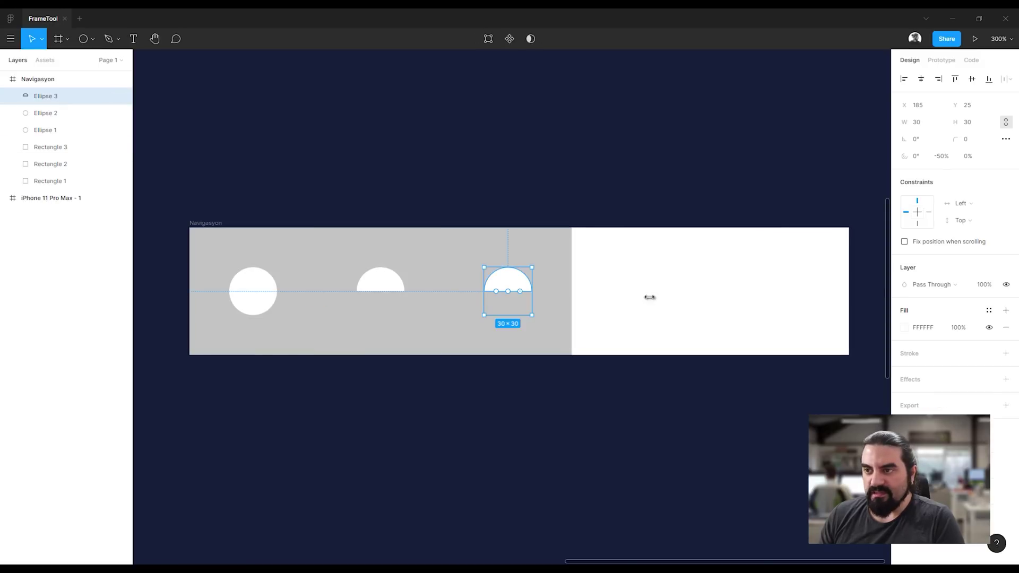
left_click_drag(537, 274, 473, 315)
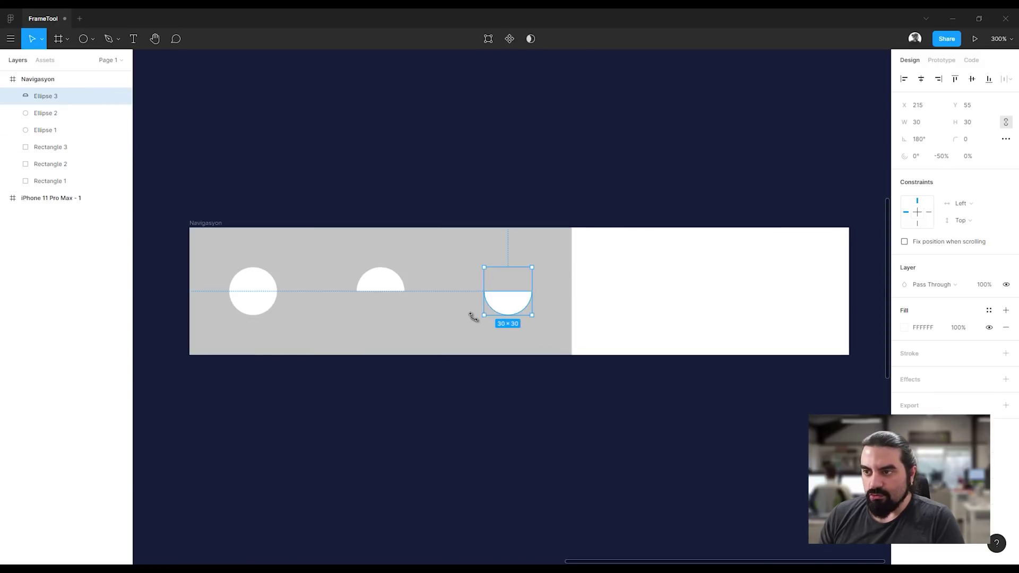
left_click(631, 387)
scroll(615, 380, "up", 2)
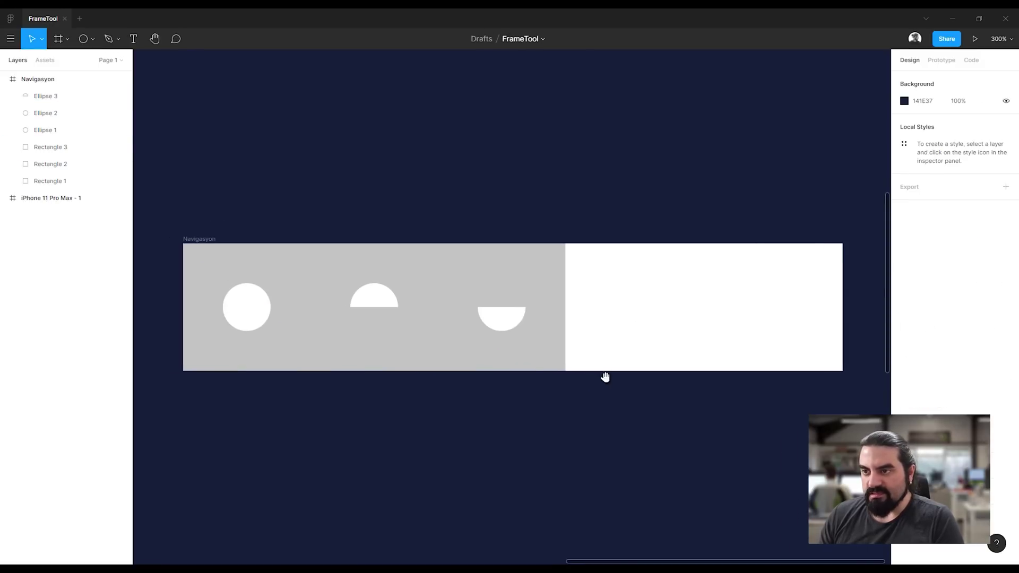
Duplicate the tile a fourth time and rotate its half-ring 90° to face right.
left_click_drag(578, 403, 501, 285)
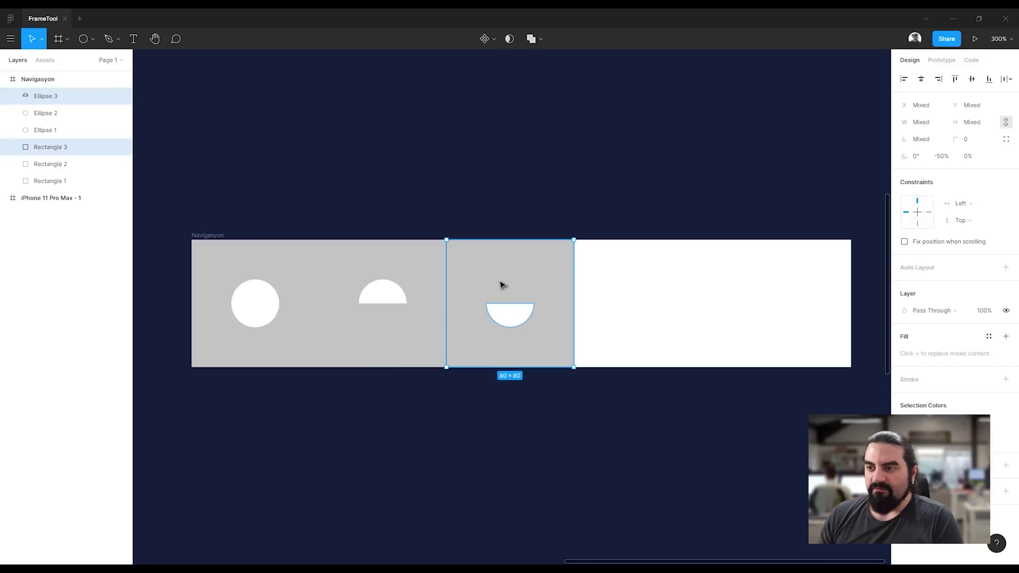
left_click_drag(520, 336, 654, 351)
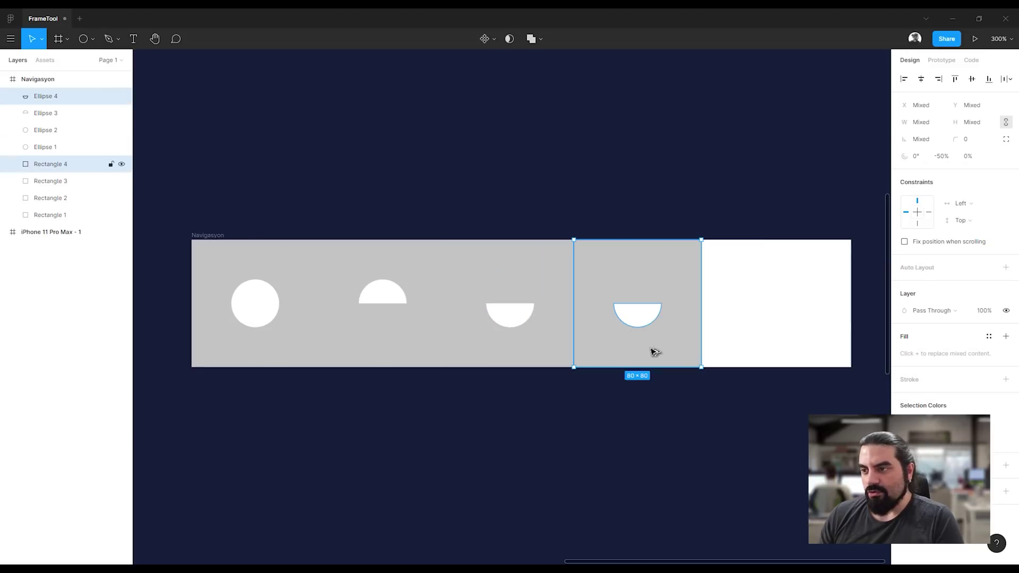
left_click(644, 313)
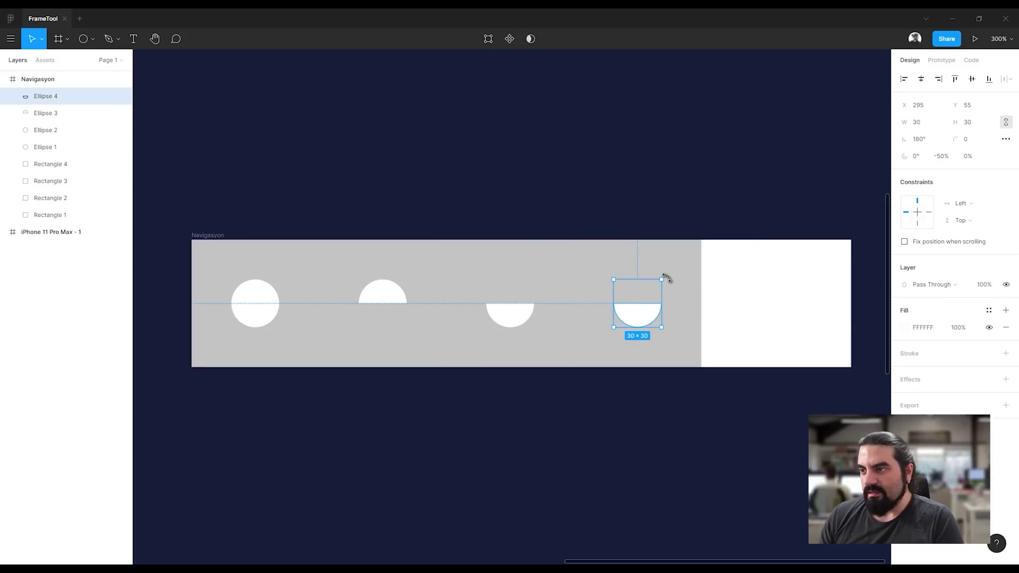
mouse_move(666, 277)
left_mouse_down()
mouse_move(649, 321)
mouse_move(653, 305)
left_mouse_up()
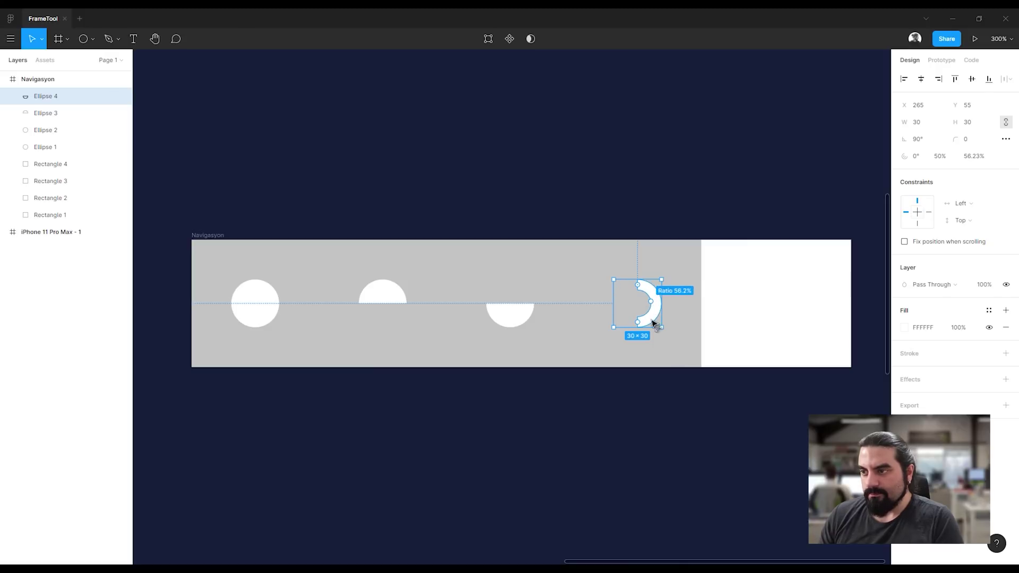
left_click(648, 427)
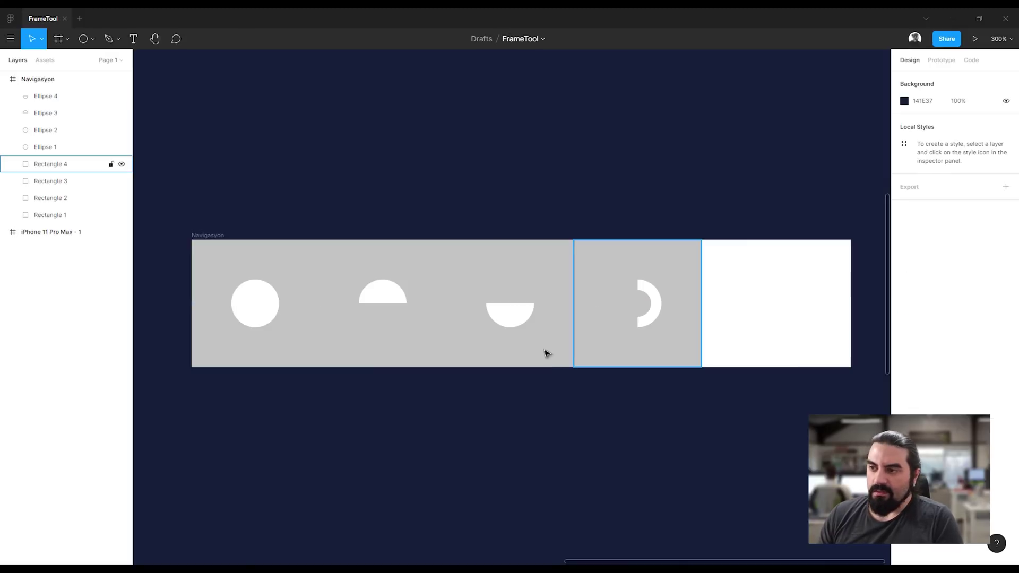
left_click(510, 355)
left_click(427, 359, "shift")
left_click(437, 413)
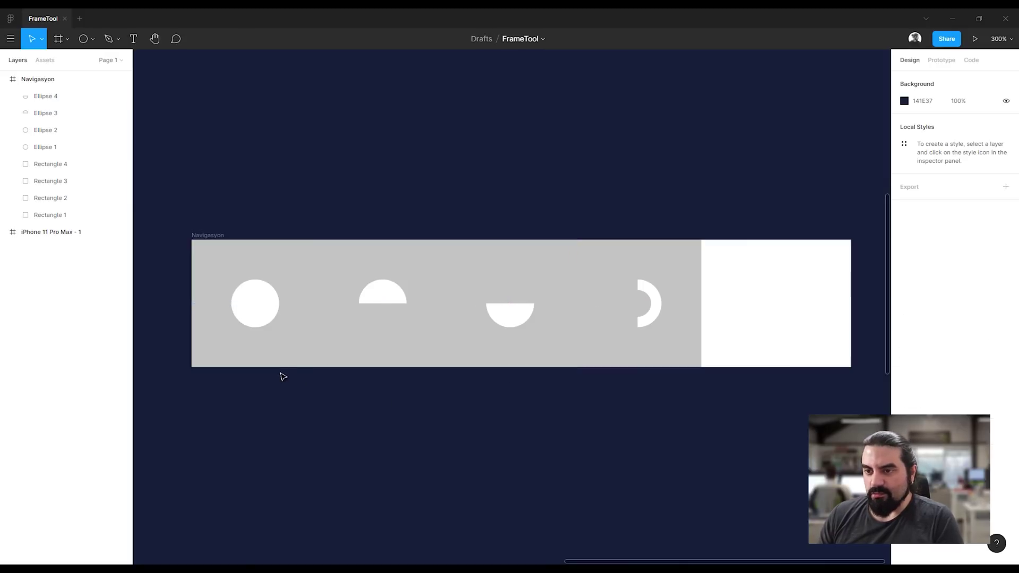
left_click(282, 357)
Darken the fill of the first and third tiles.
left_click(508, 357, "shift")
left_click(903, 354)
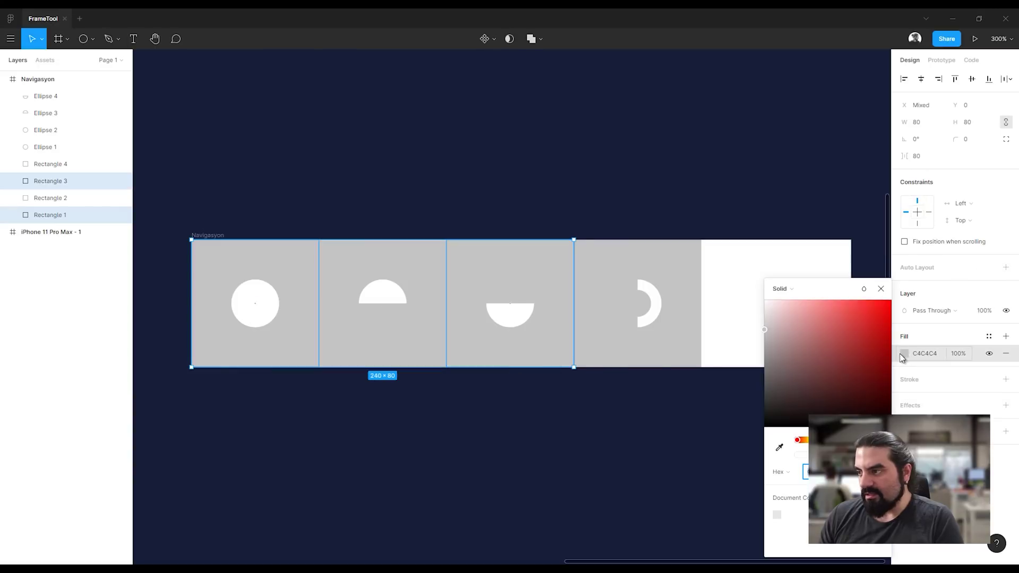
left_click_drag(800, 359, 736, 365)
left_click(421, 452)
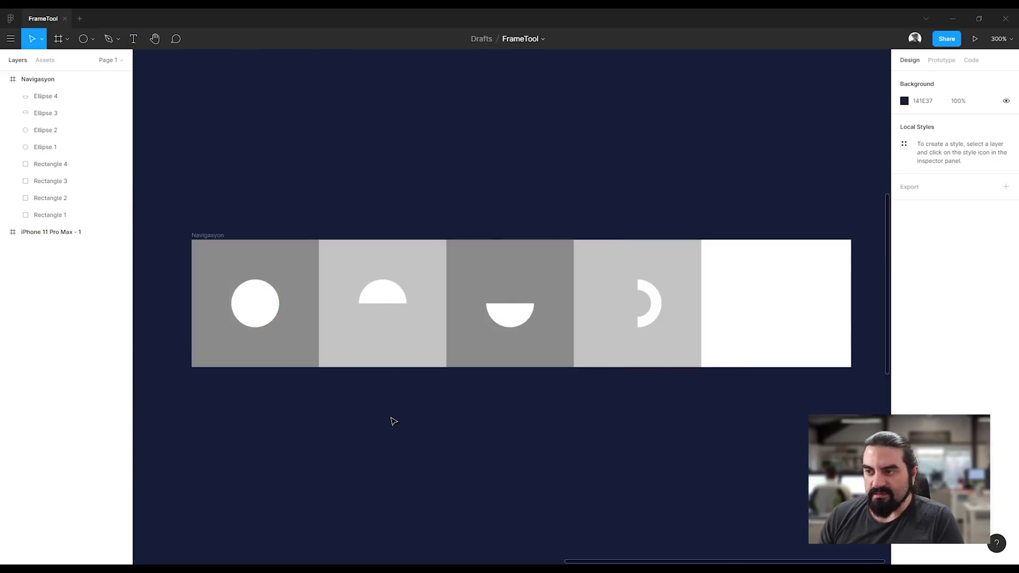
Duplicate the fourth tile as a fifth and eyedrop the third tile's 8A8A8A grey onto it.
left_click_drag(688, 404, 644, 285)
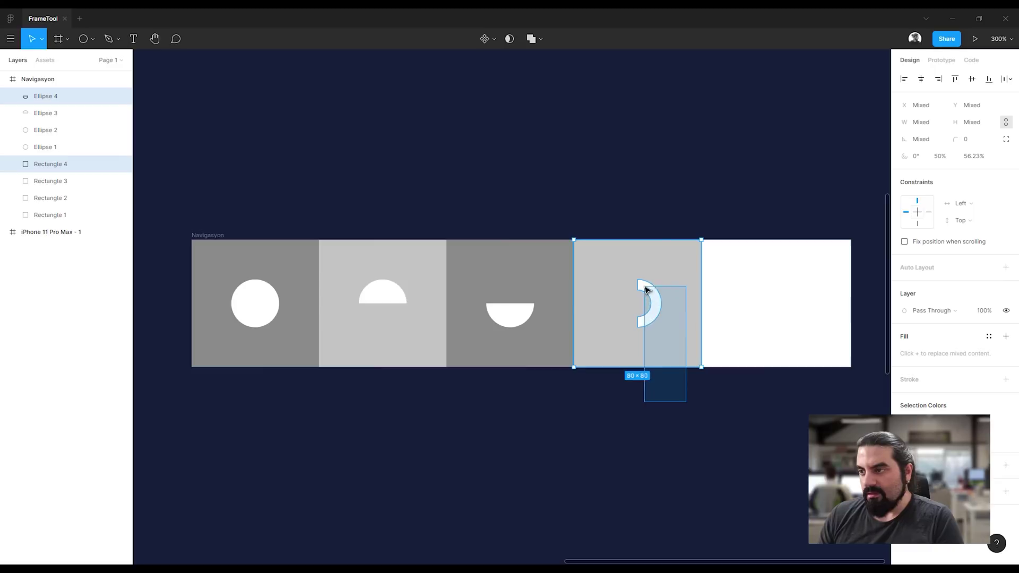
scroll(616, 370, "right", 3)
left_click_drag(590, 343, 694, 339)
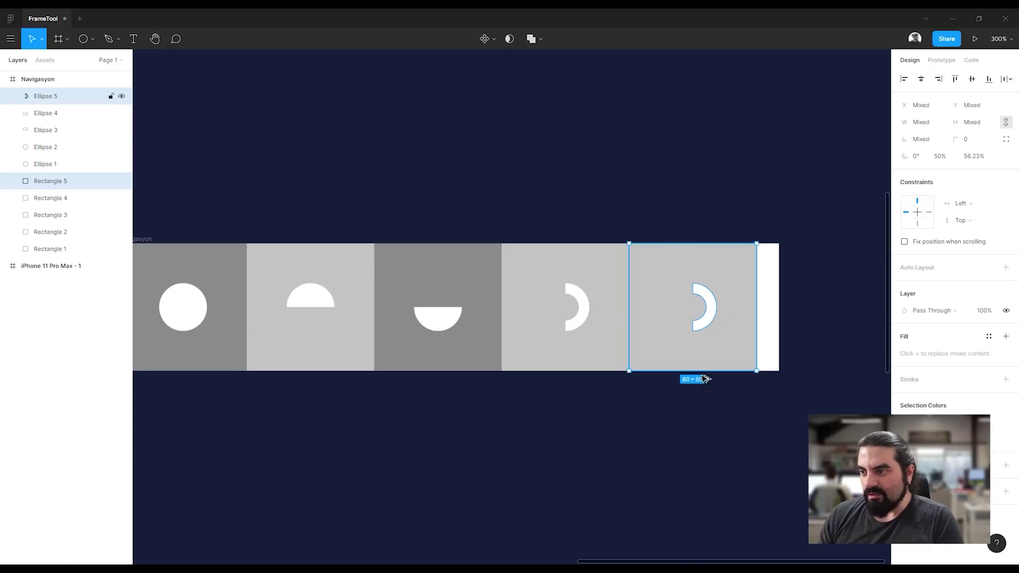
left_click(734, 430)
scroll(722, 403, "left", 1)
left_click(690, 355)
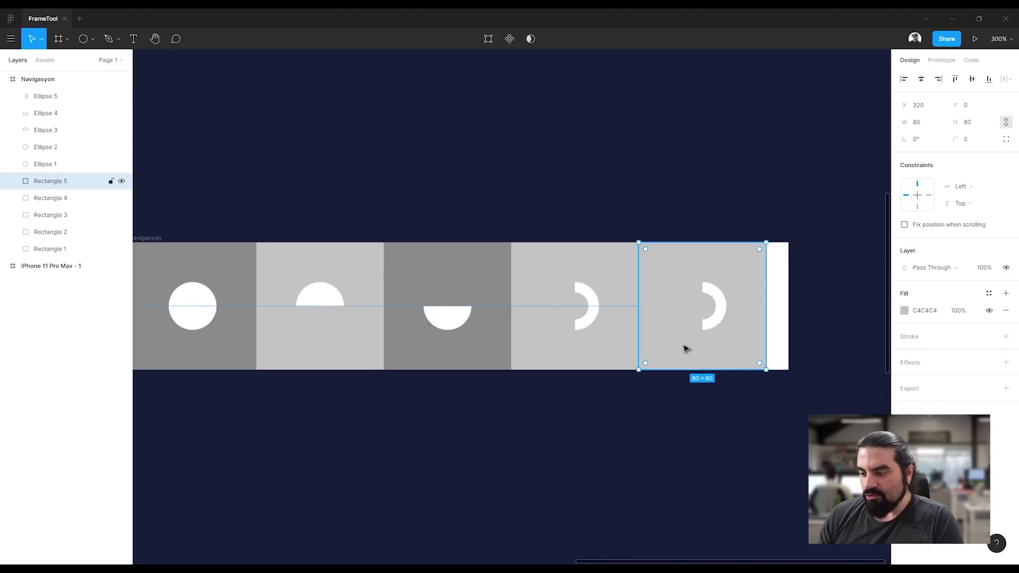
left_click(904, 310)
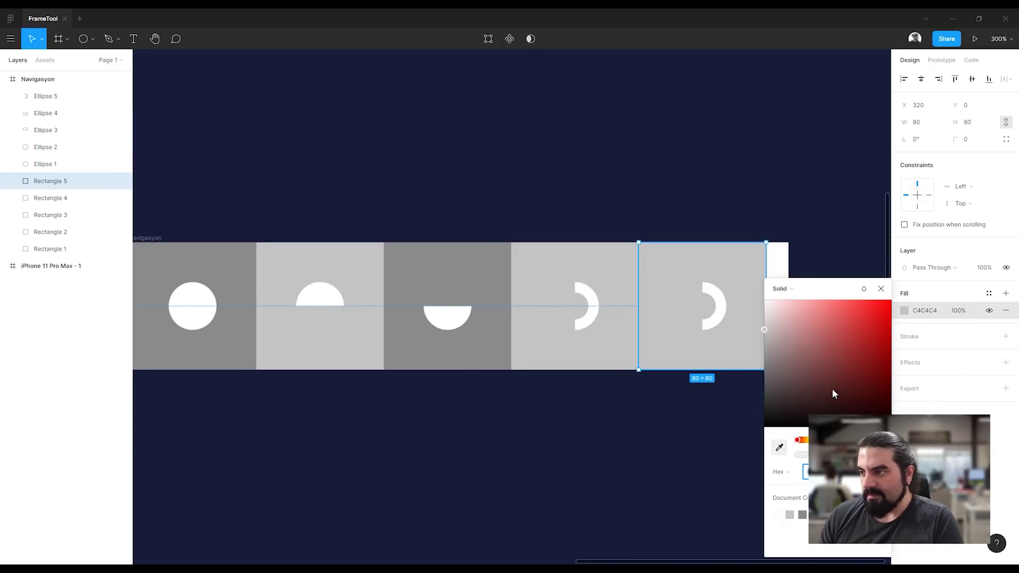
left_click(778, 448)
left_click(505, 336)
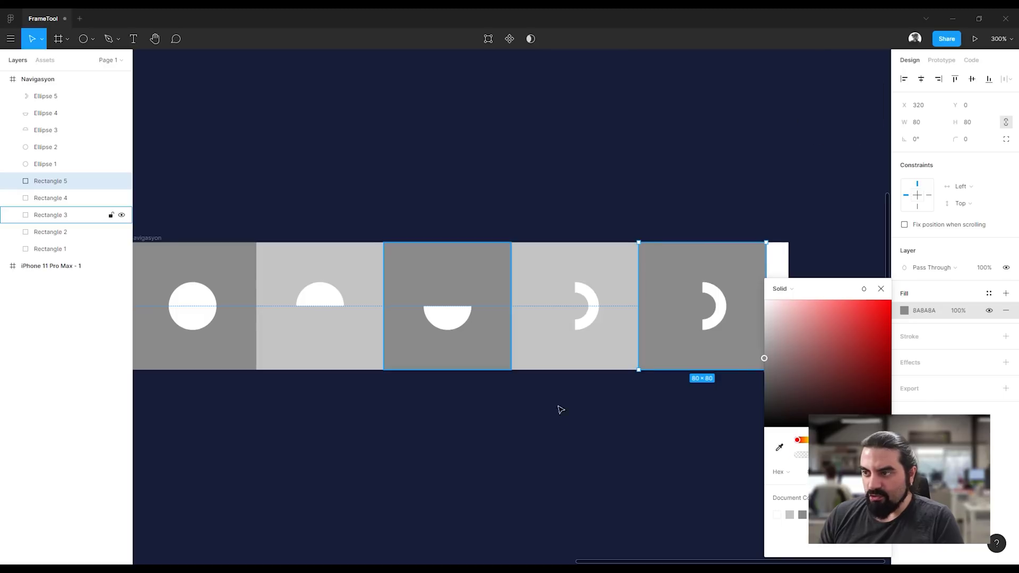
left_click(639, 420)
left_click_drag(666, 416, 714, 386)
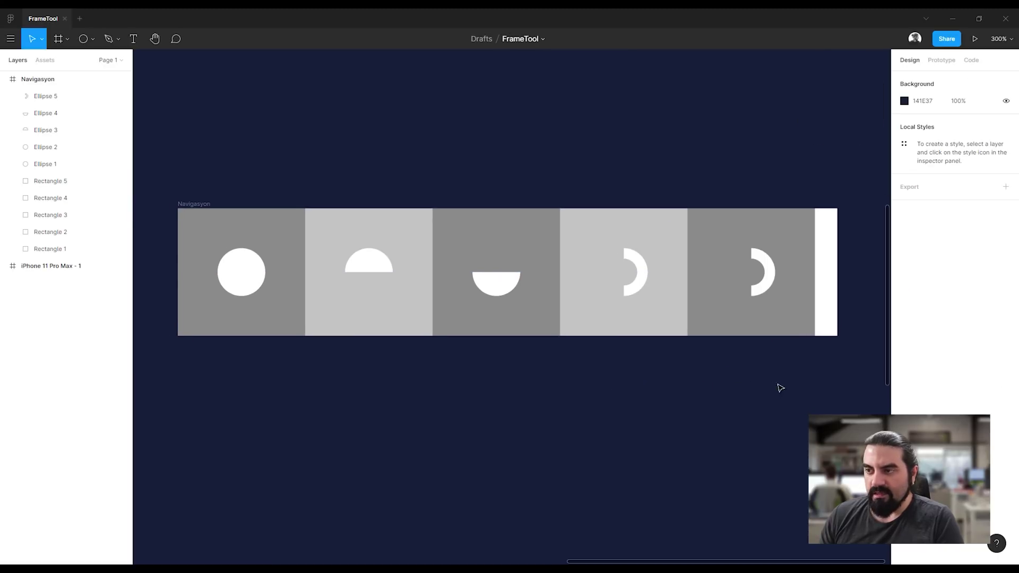
Stretch the five Navigasyon tiles to 414 px wide so they fill the bar.
left_click_drag(802, 389, 246, 328)
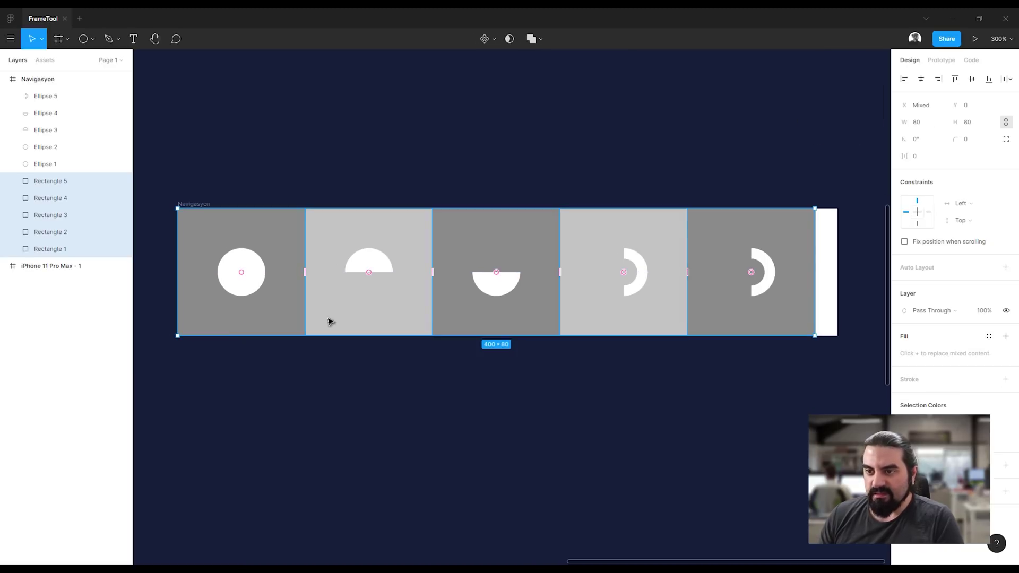
left_click_drag(817, 274, 836, 272)
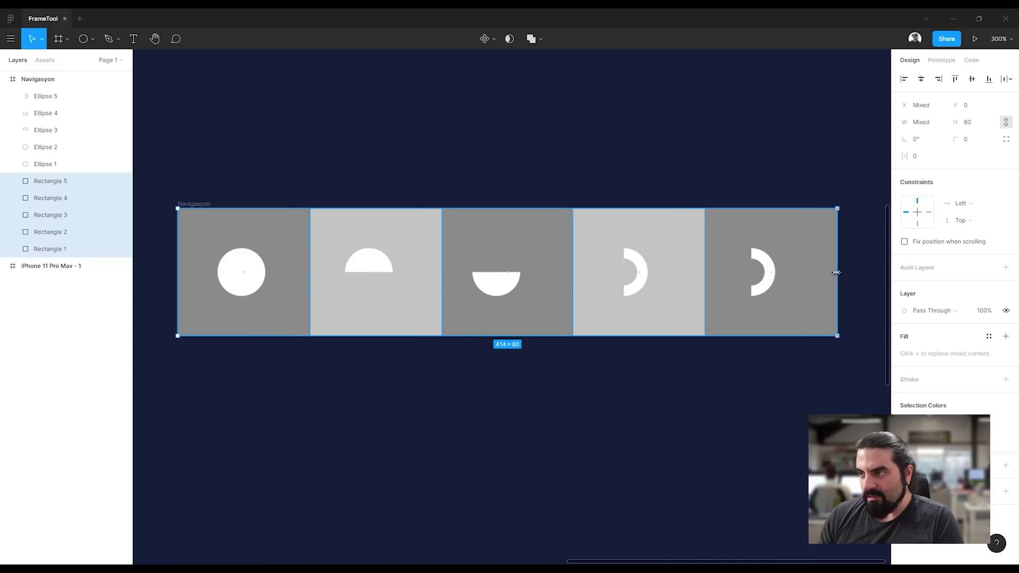
left_click(795, 392)
Horizontally centre the white shapes in the fifth, fourth and third tiles.
left_click(772, 279)
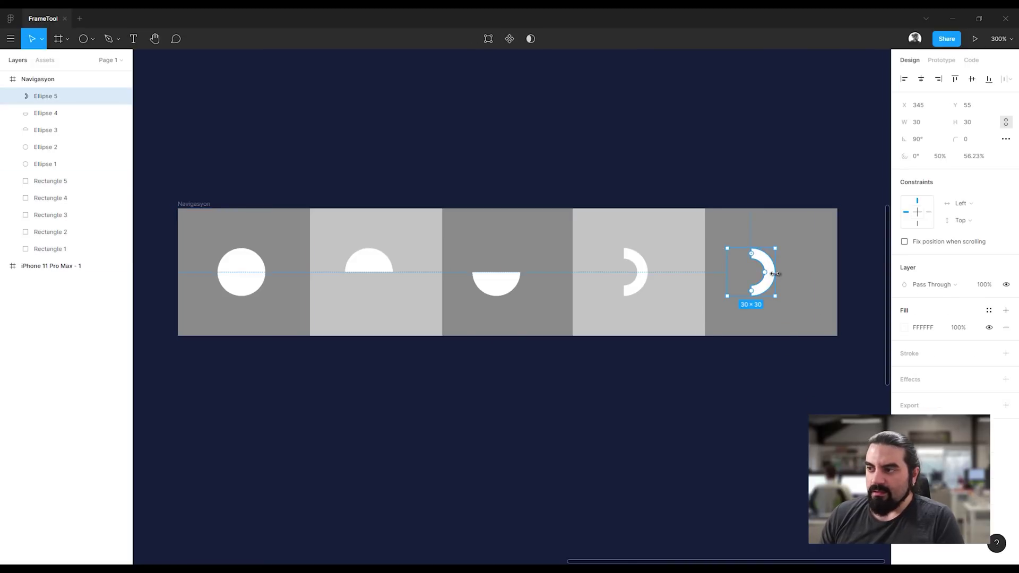
left_click(801, 262, "shift")
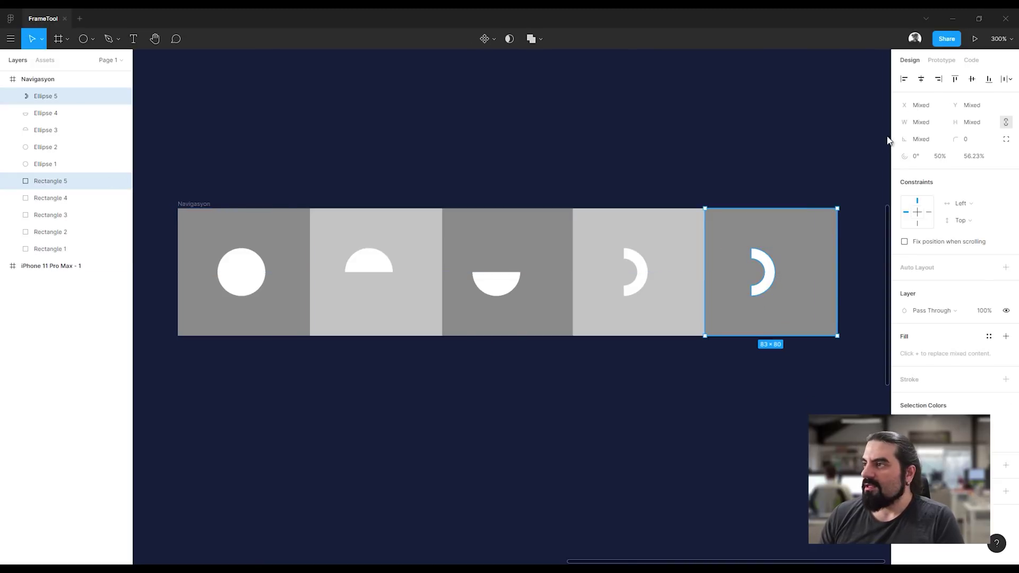
left_click(920, 78)
left_click(637, 270)
left_click(686, 264, "shift")
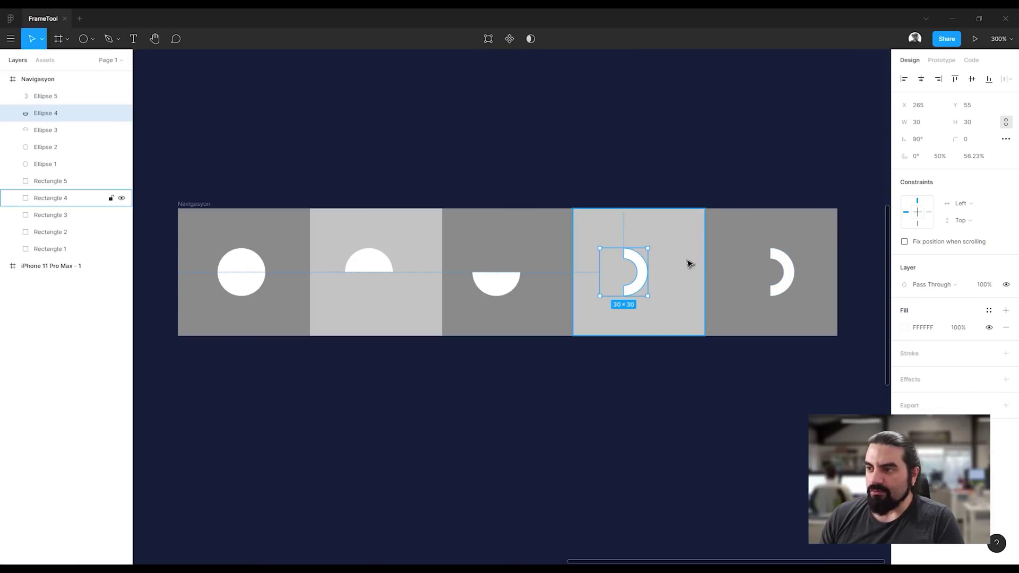
left_click(921, 79)
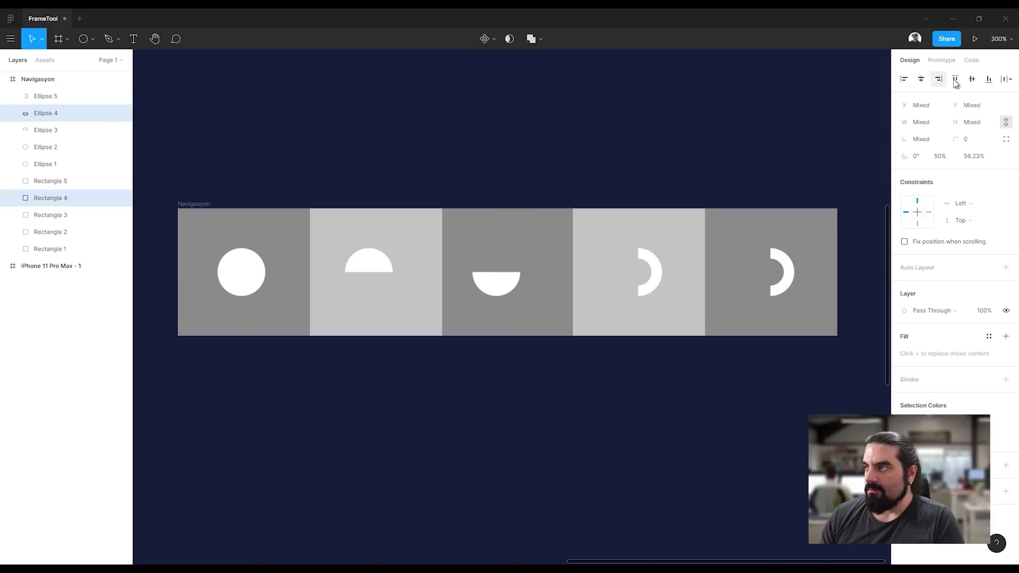
left_click(495, 280)
left_click(549, 244, "shift")
left_click(921, 78)
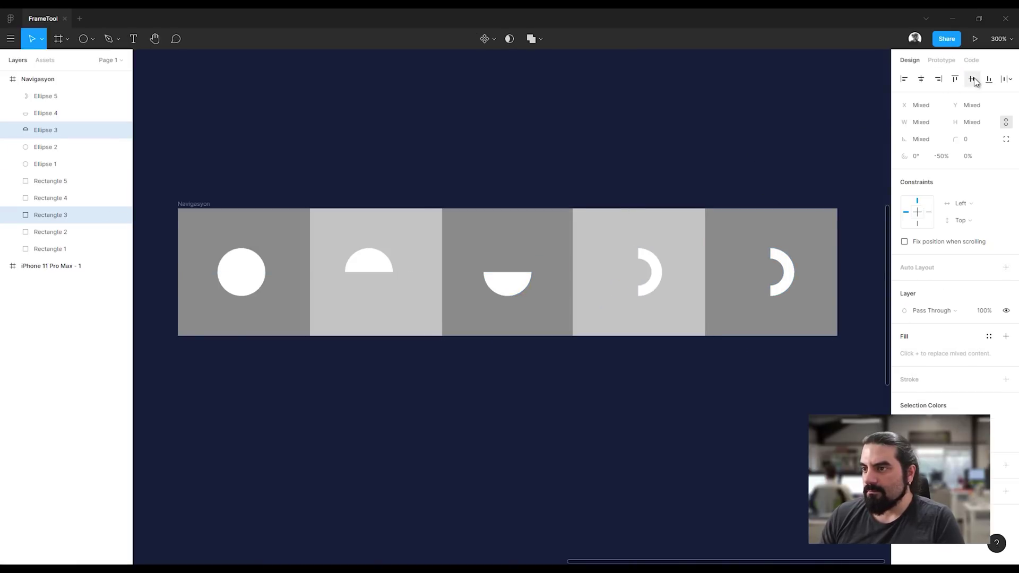
Horizontally centre the white shapes in the second and first tiles.
left_click(380, 262)
left_click(401, 316, "shift")
left_click(921, 79)
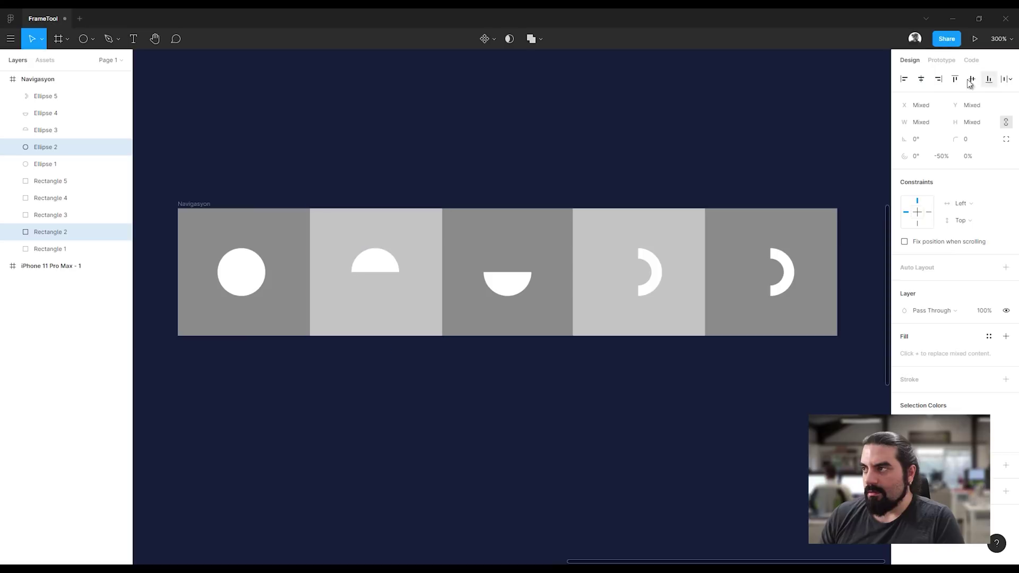
left_click(249, 274)
left_click(297, 280, "shift")
left_click(921, 79)
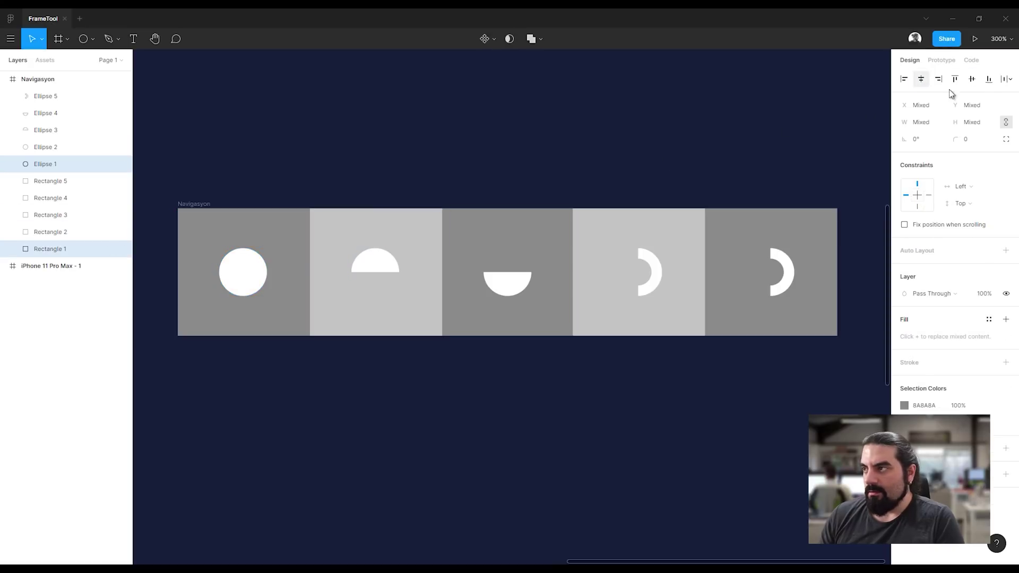
scroll(462, 427, "left", 3)
left_click(454, 421)
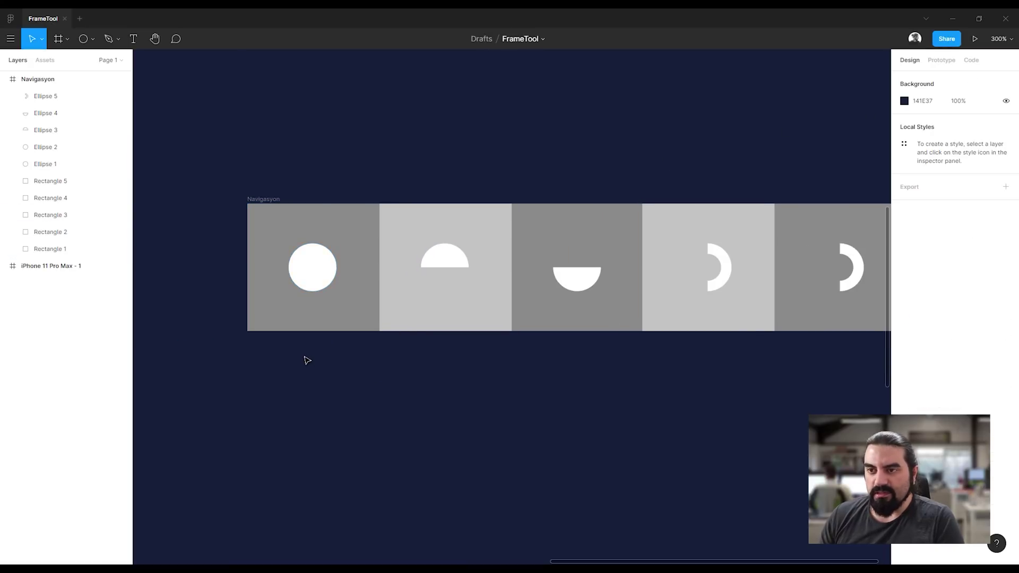
Nudge the Navigasyon frame slightly into position on the canvas.
scroll(307, 360, "right", 2)
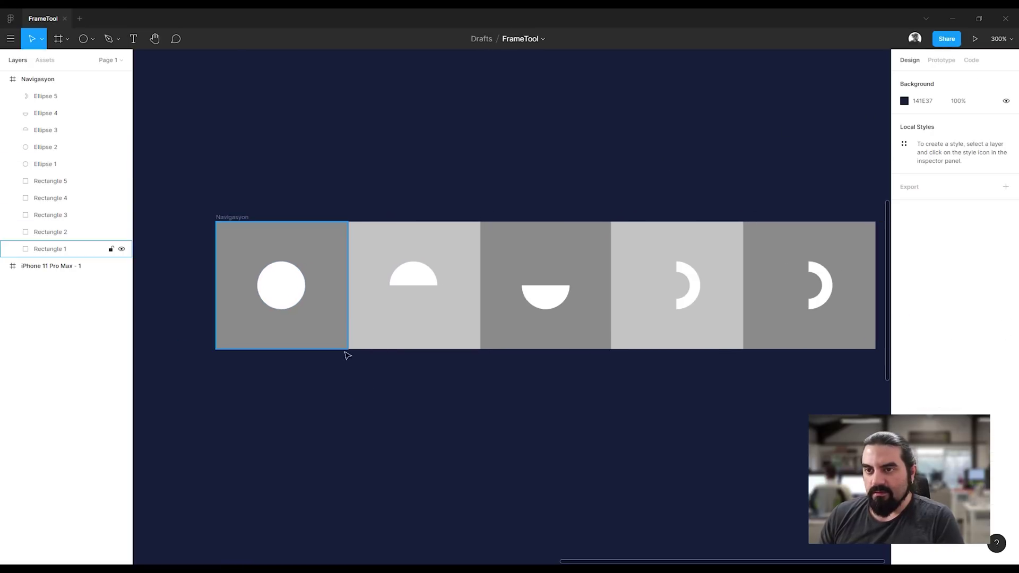
left_click(227, 218)
left_click_drag(227, 220, 210, 202)
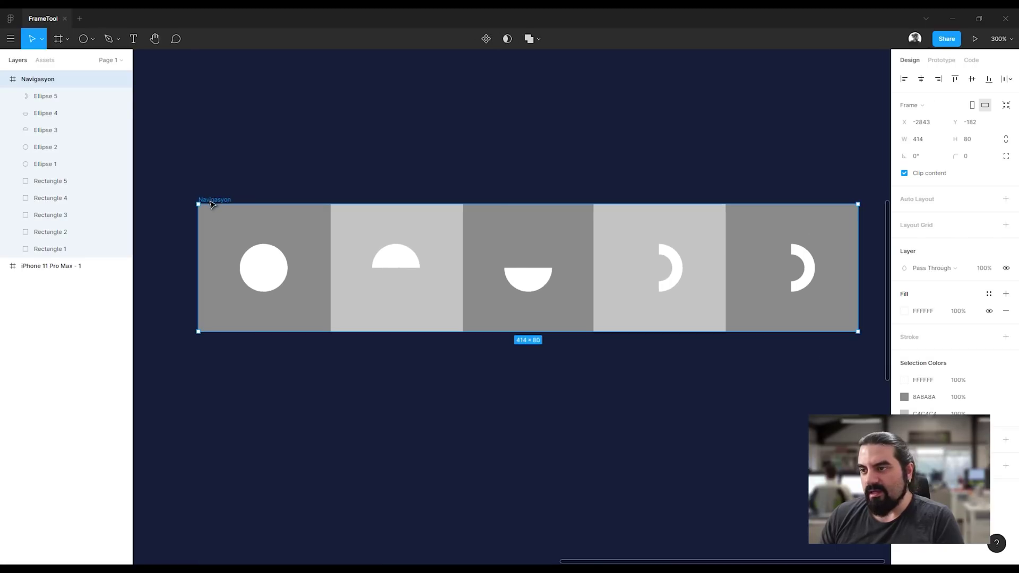
mouse_move(210, 202)
left_mouse_down()
mouse_move(222, 249)
mouse_move(230, 201)
left_mouse_up()
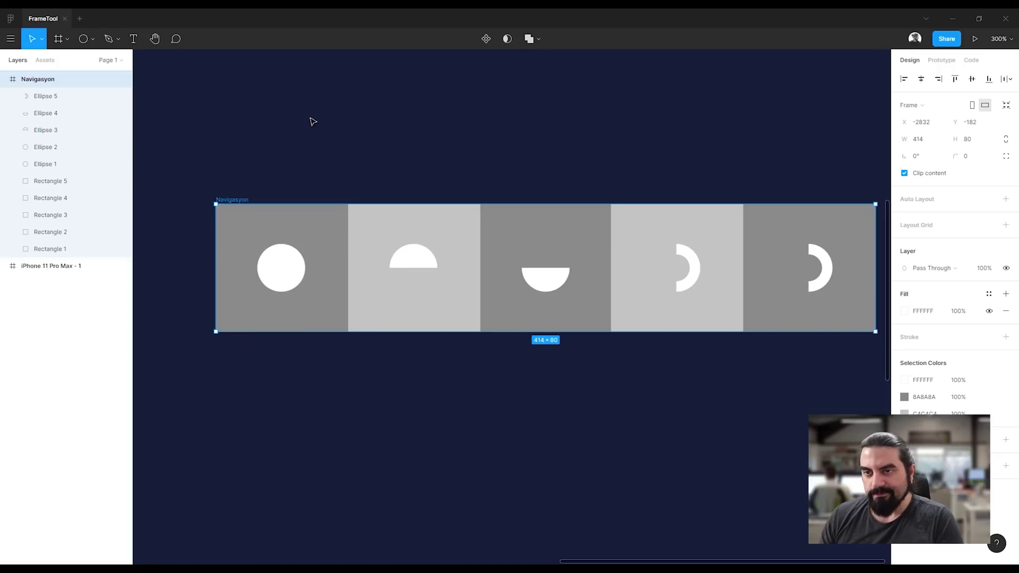
scroll(313, 122, "down", 3)
scroll(496, 278, "down", 3)
left_click(545, 370)
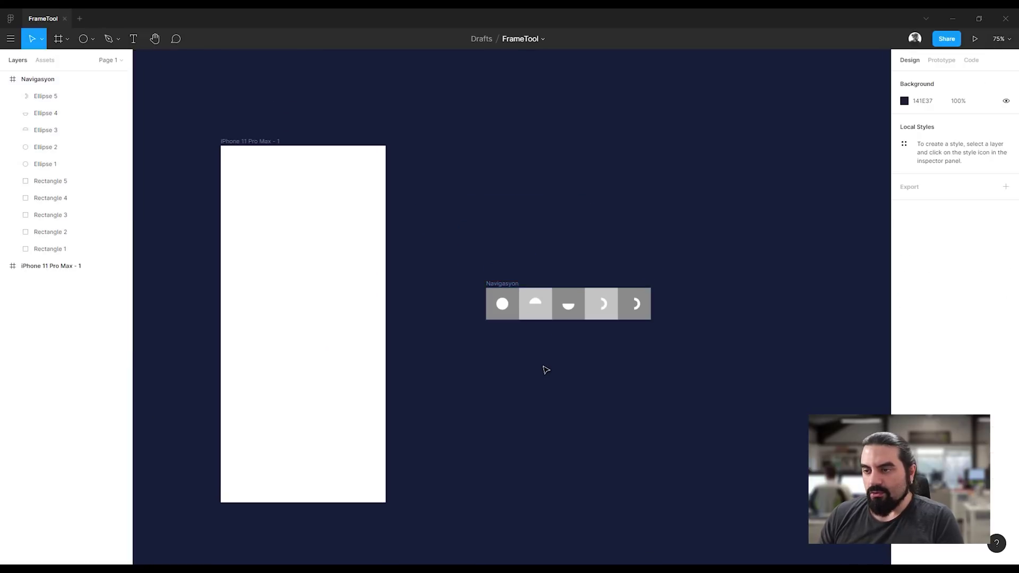
Drop the Navigasyon bar into the iPhone 11 Pro Max - 1 frame at X 13, Y 361.
left_click_drag(513, 288, 519, 315)
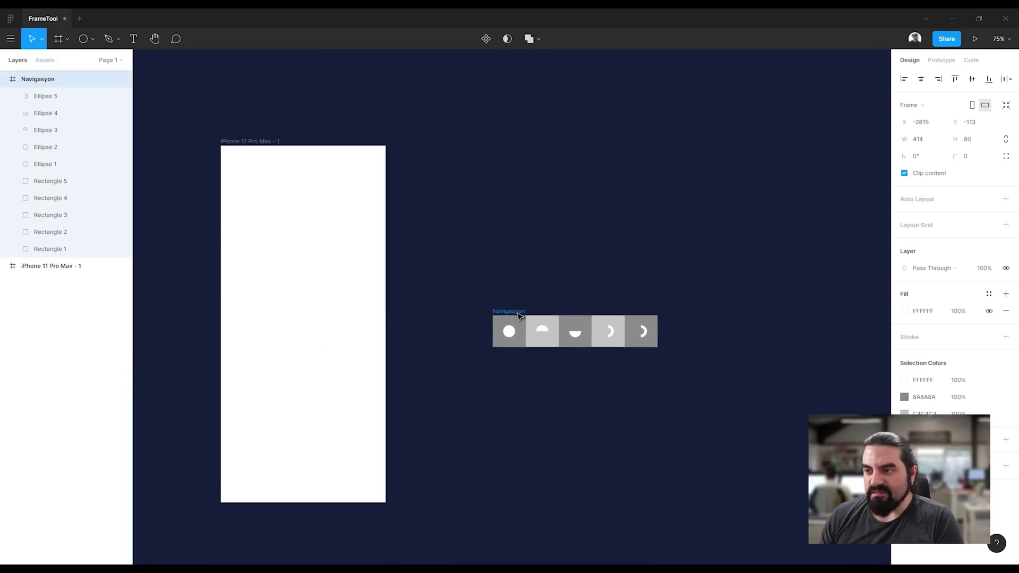
mouse_move(519, 315)
left_mouse_down()
mouse_move(543, 264)
mouse_move(533, 303)
left_mouse_up()
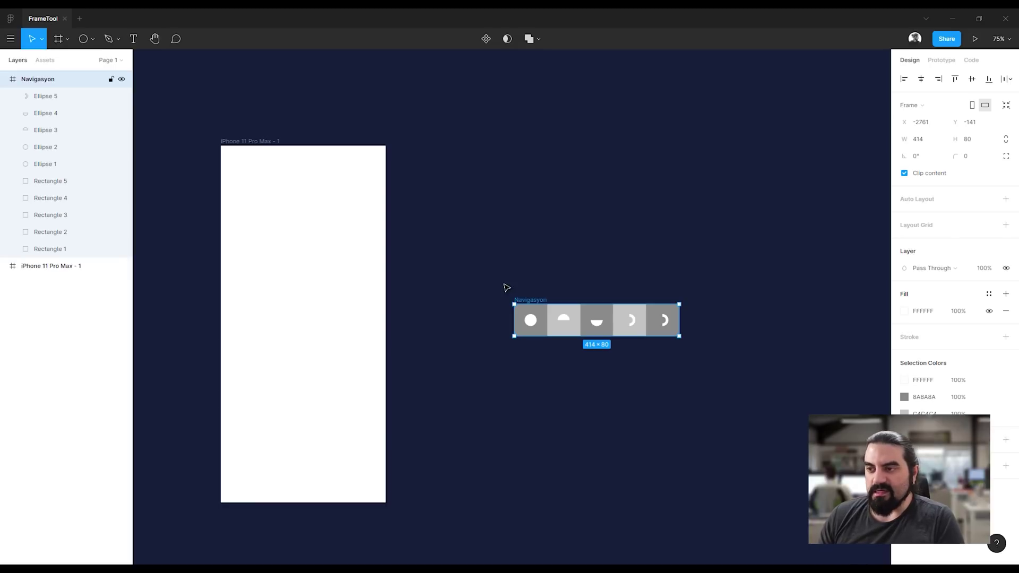
left_click_drag(533, 304, 241, 285)
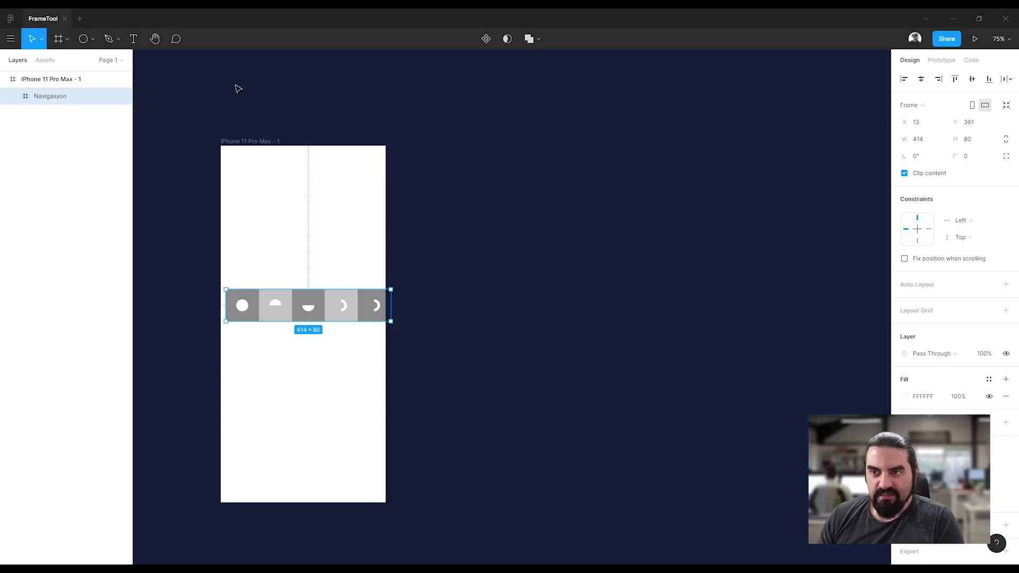
Align the Navigasyon bar to the phone frame's left and bottom edges, pinned to the bottom.
left_click(904, 80)
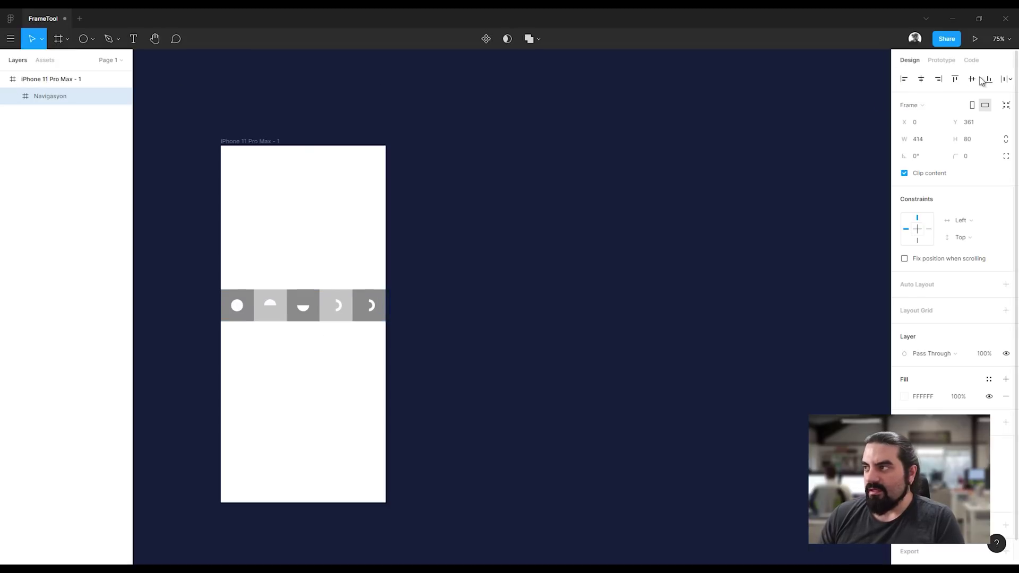
left_click(989, 78)
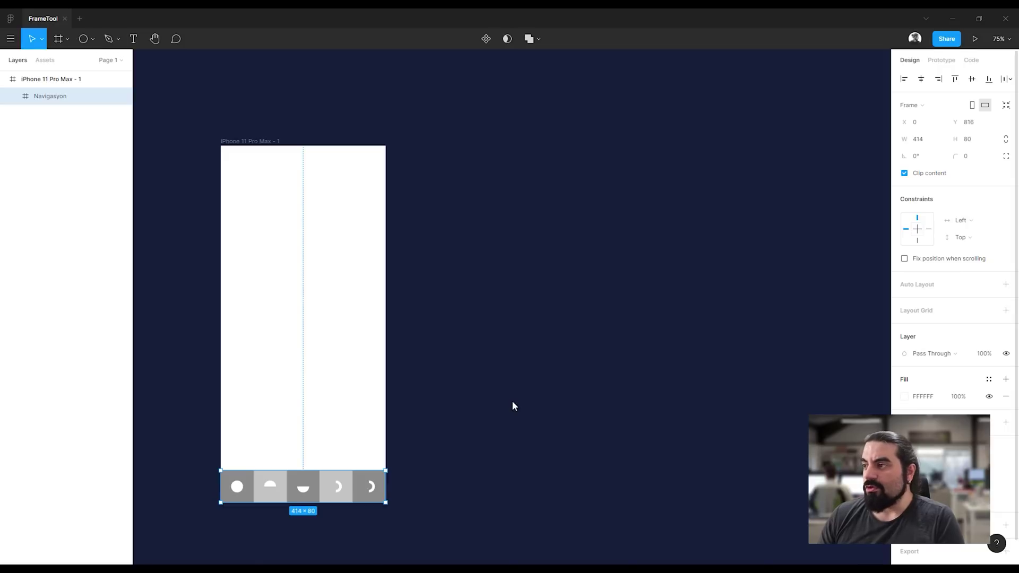
left_click(916, 241)
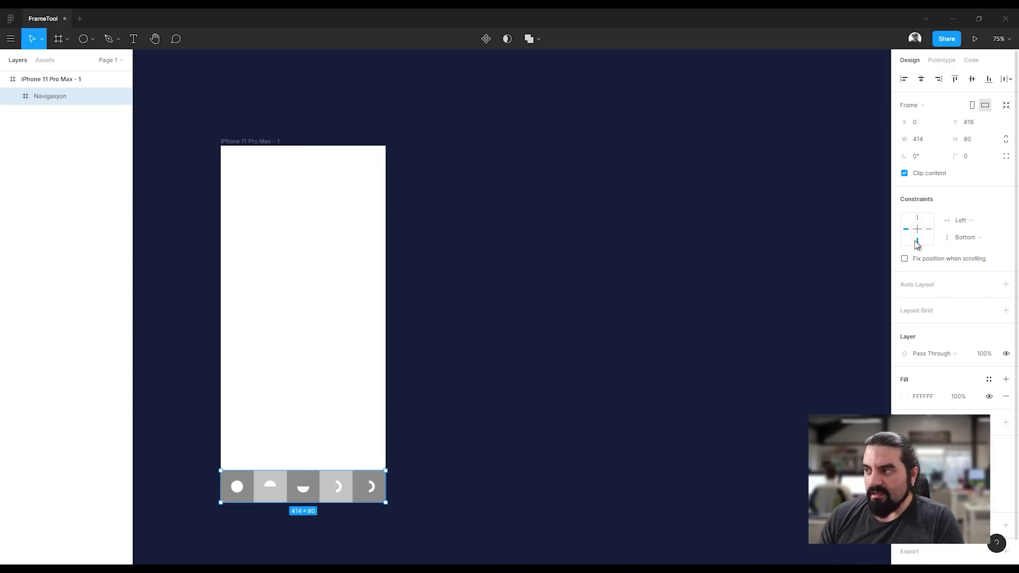
Shorten the iPhone 11 Pro Max - 1 frame to 414 × 763.
left_click(231, 142)
scroll(232, 141, "down", 3)
scroll(230, 139, "up", 2)
scroll(231, 140, "left", 3)
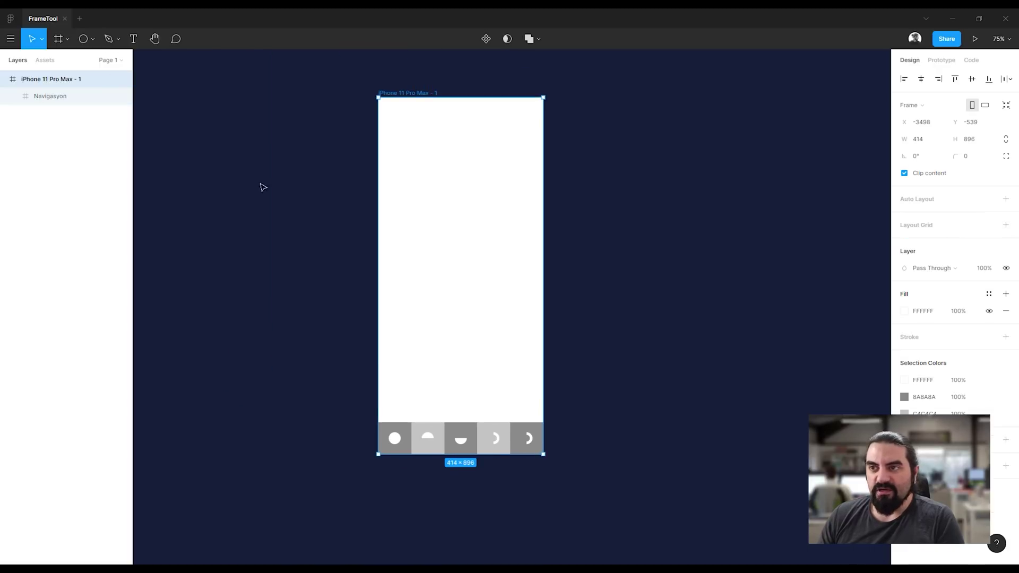
left_click_drag(461, 454, 466, 359)
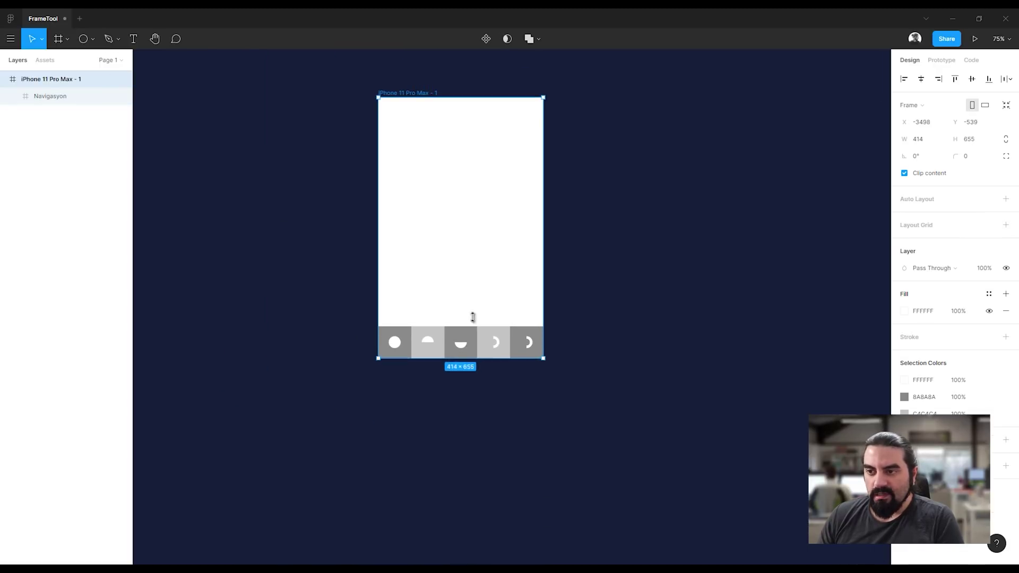
mouse_move(473, 317)
left_mouse_down()
mouse_move(485, 261)
mouse_move(486, 453)
mouse_move(498, 332)
mouse_move(489, 397)
left_mouse_up()
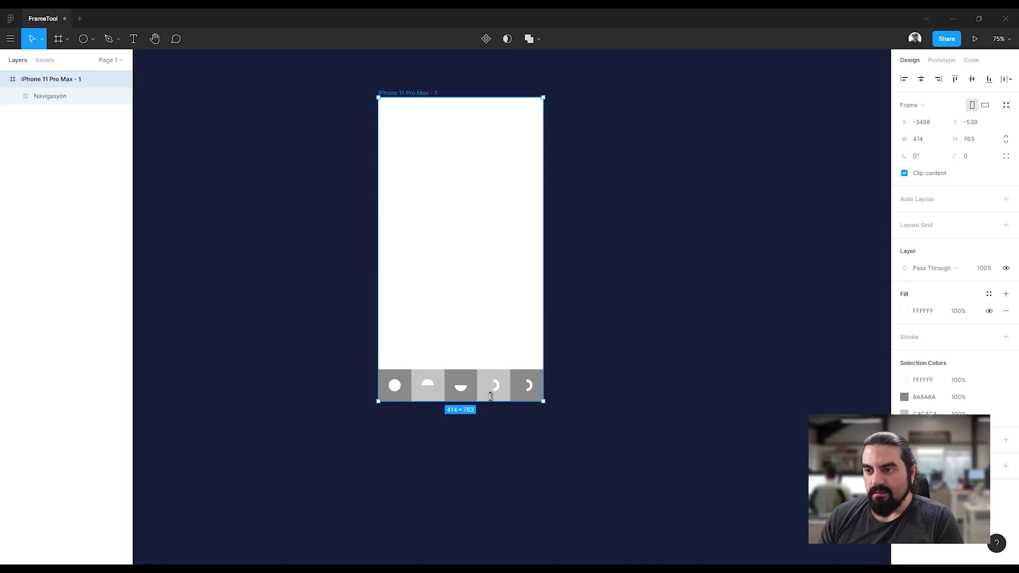
left_click(456, 468)
Expand Navigasyon in the Layers panel to see its shapes, then reselect the phone frame.
left_click(402, 388)
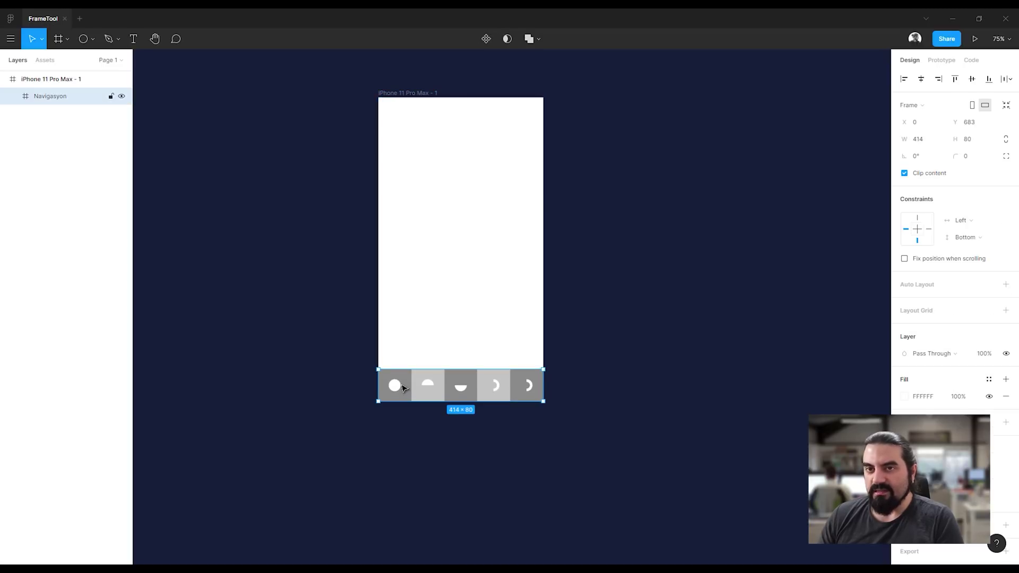
left_click(12, 96)
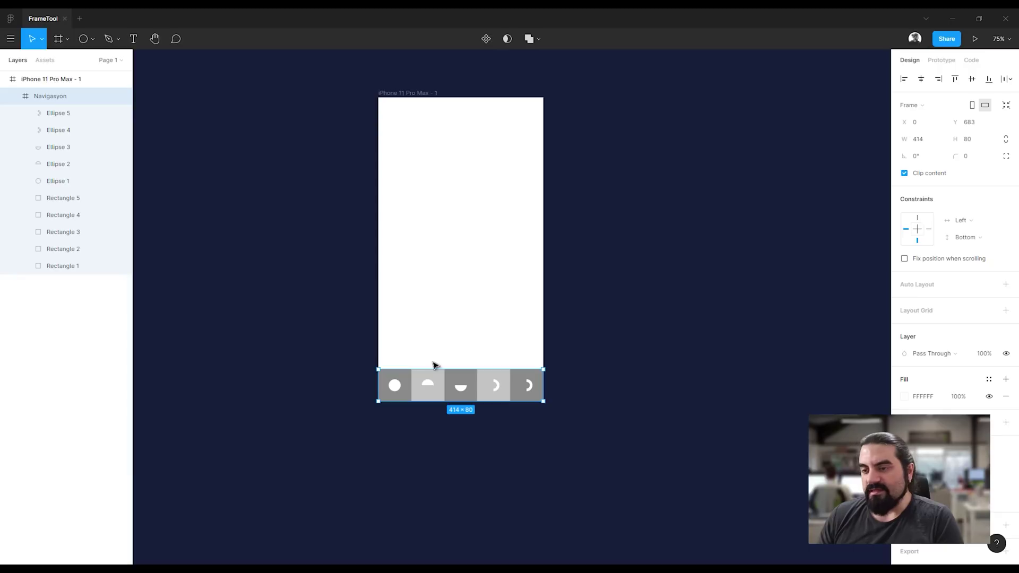
key("Escape")
scroll(443, 429, "up", 2)
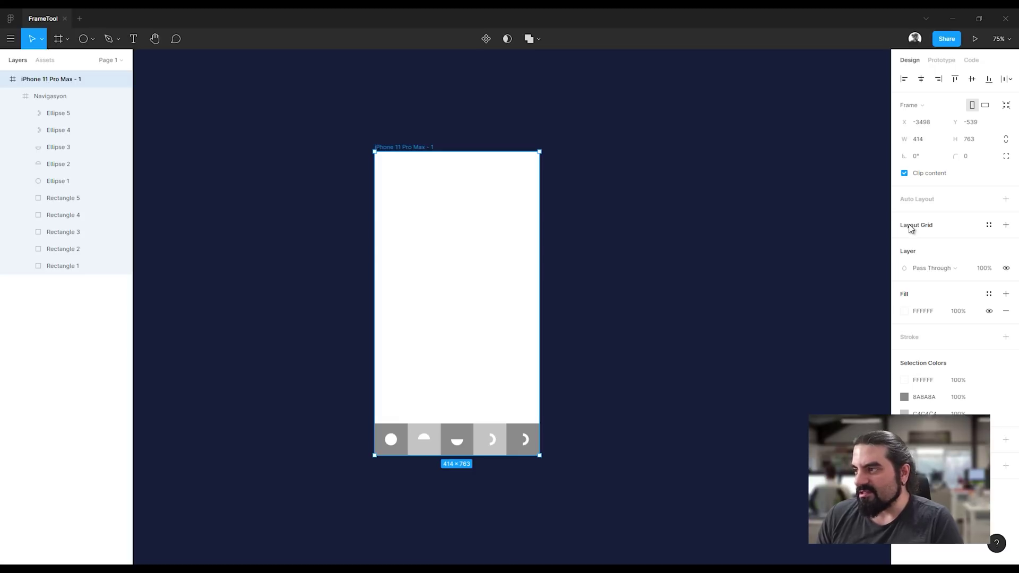
Add a 25 px layout grid in dark red 900000 to the phone frame.
left_click(1005, 225)
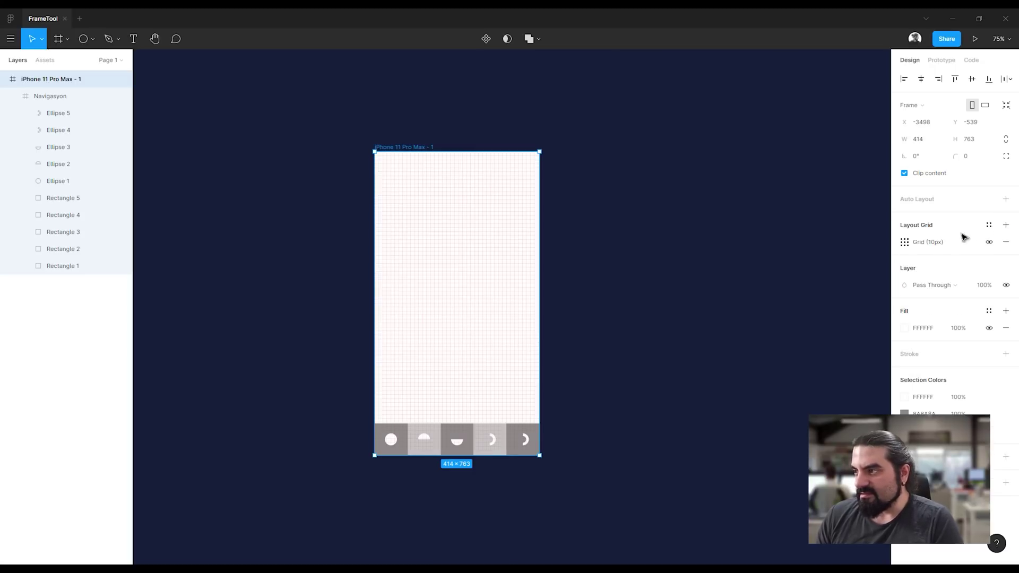
left_click(904, 242)
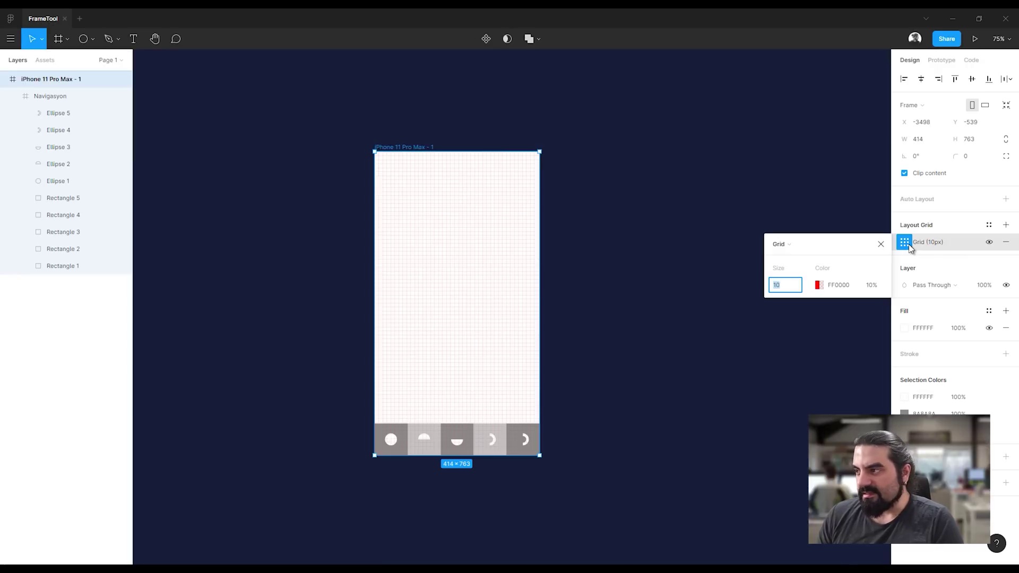
left_click(819, 285)
left_click_drag(724, 380, 798, 354)
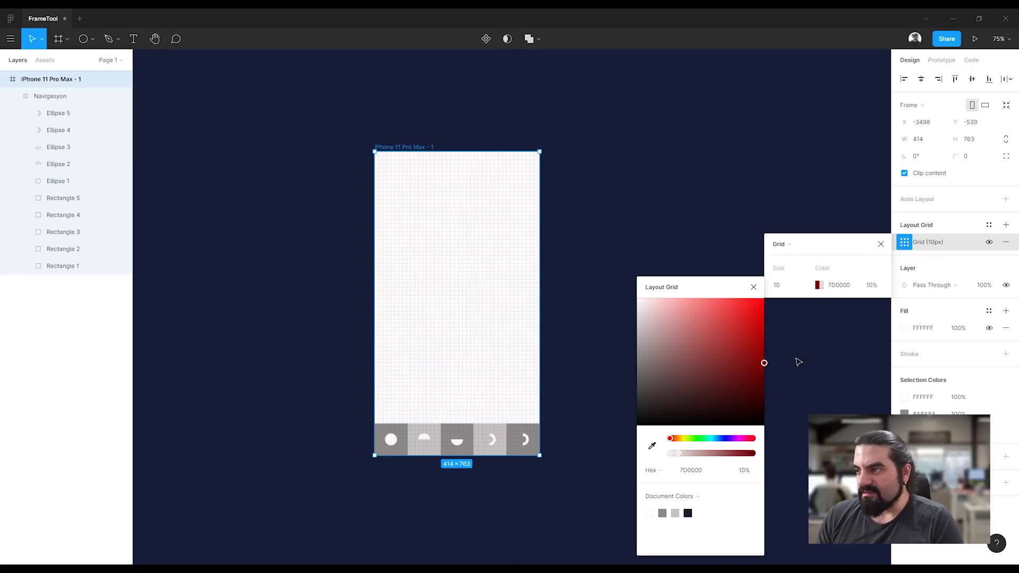
left_click(790, 287)
type("25")
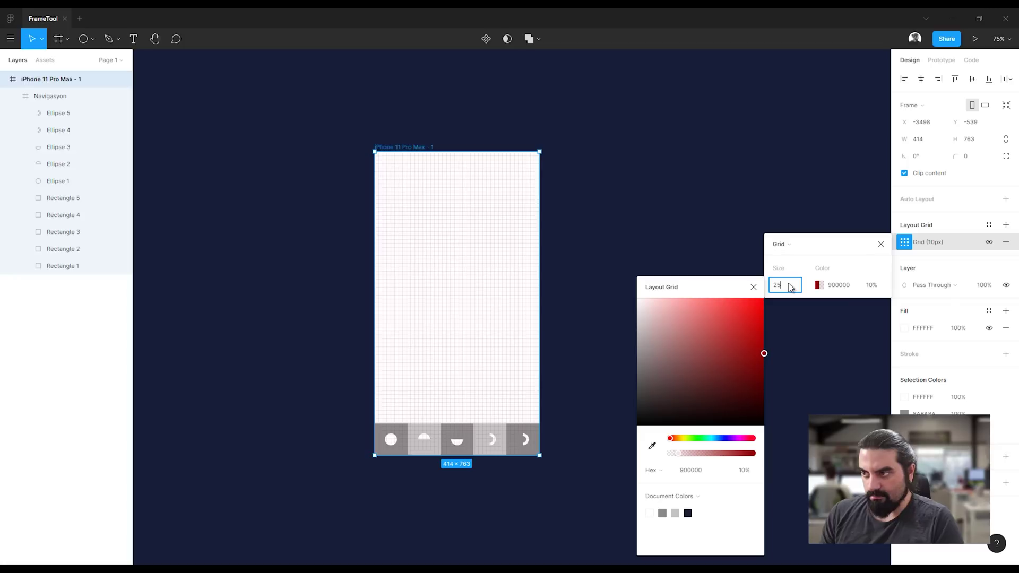
key("Return")
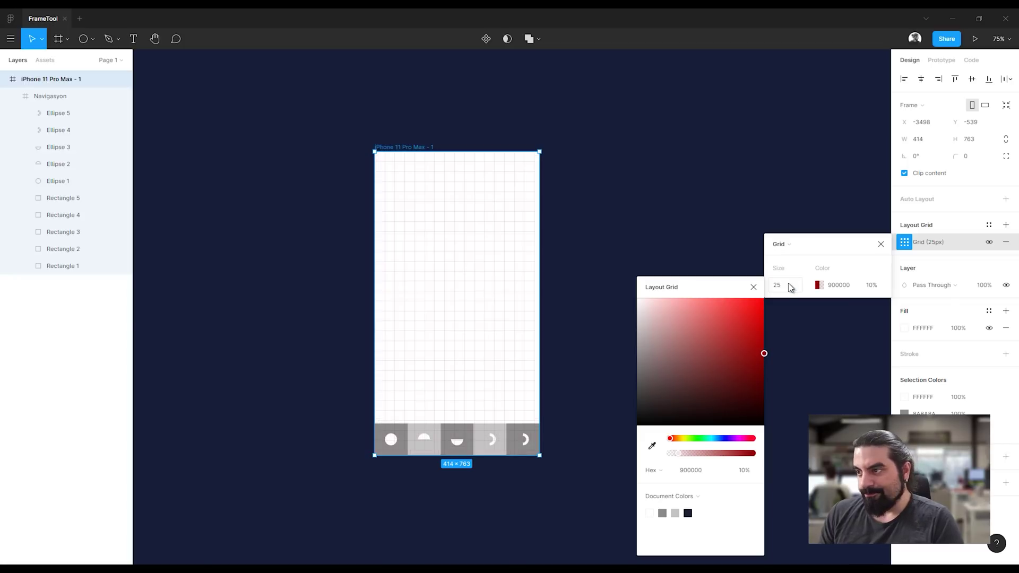
left_click(783, 246)
Switch the layout grid to Columns, trying counts of 6 and 7.
key("Down")
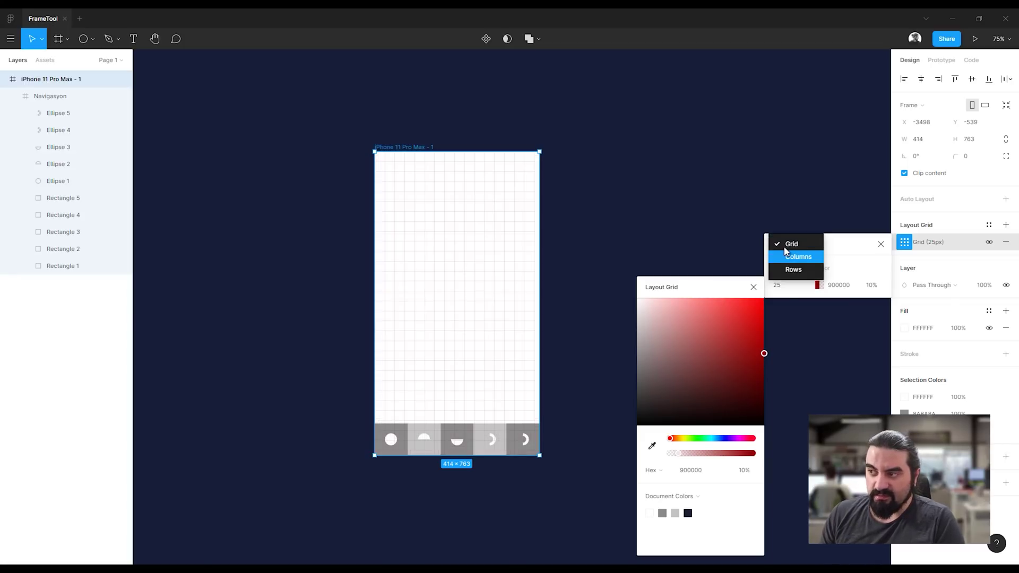
key("Down")
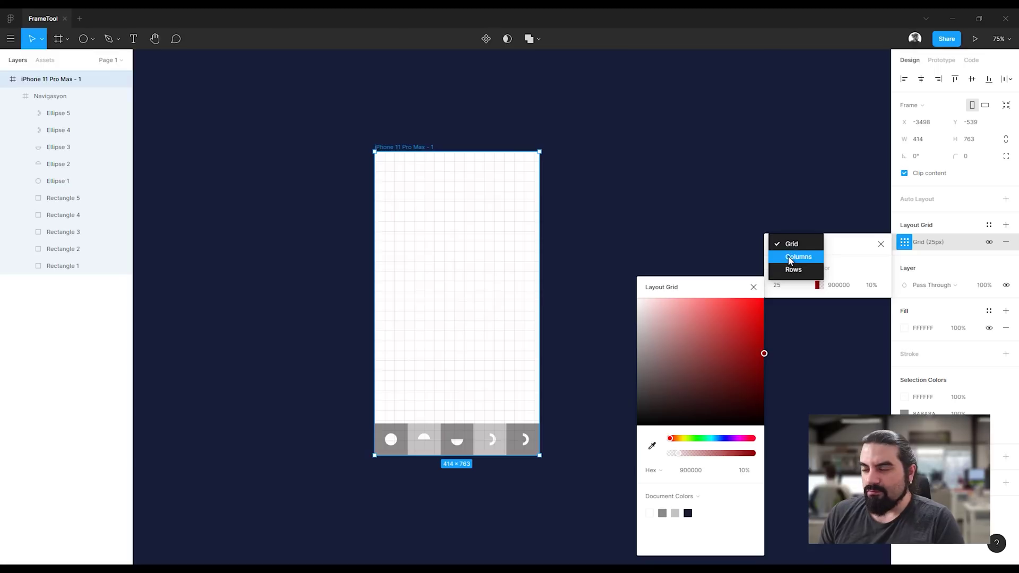
left_click(790, 259)
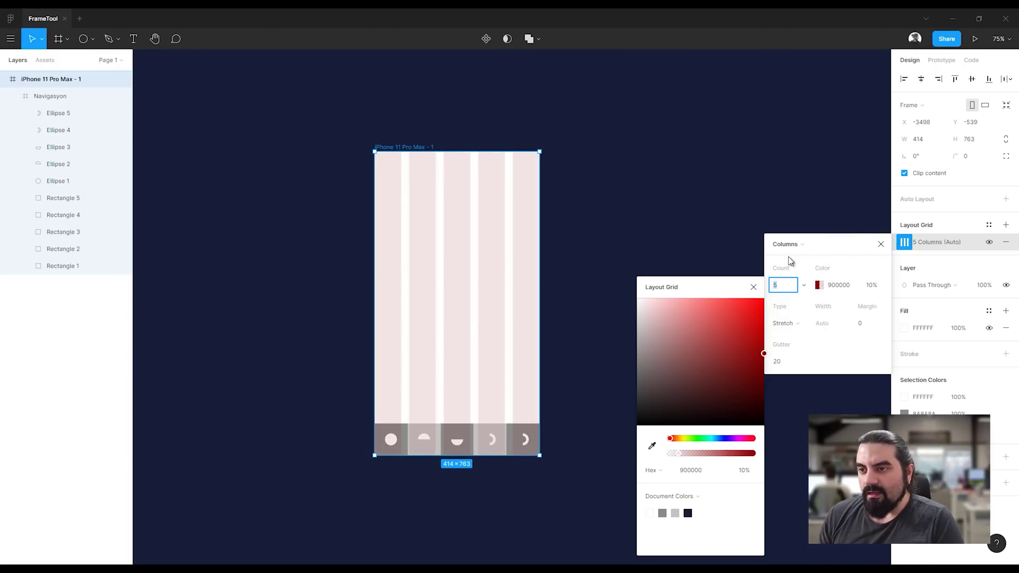
type("6")
key("Return")
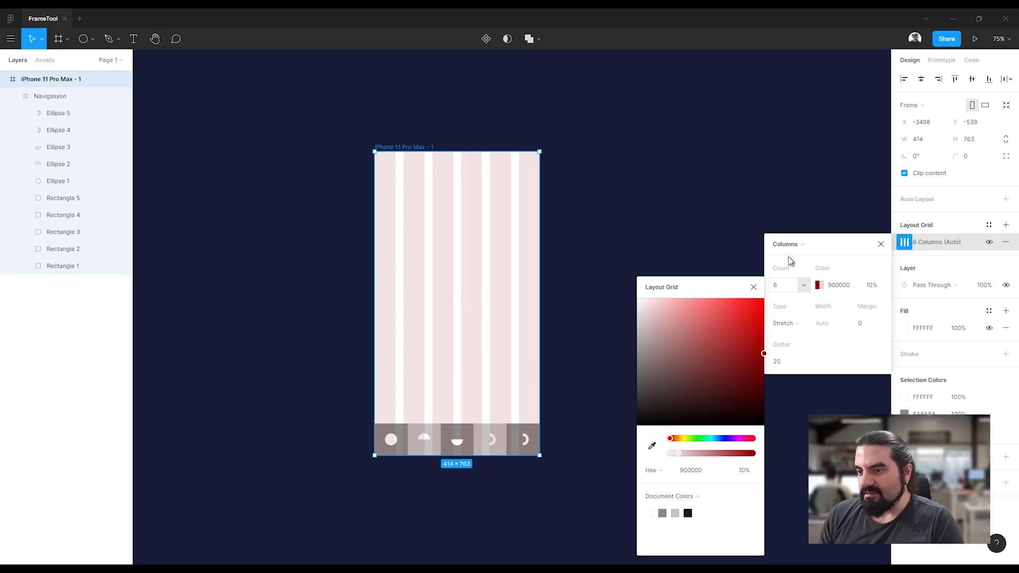
left_click(793, 289)
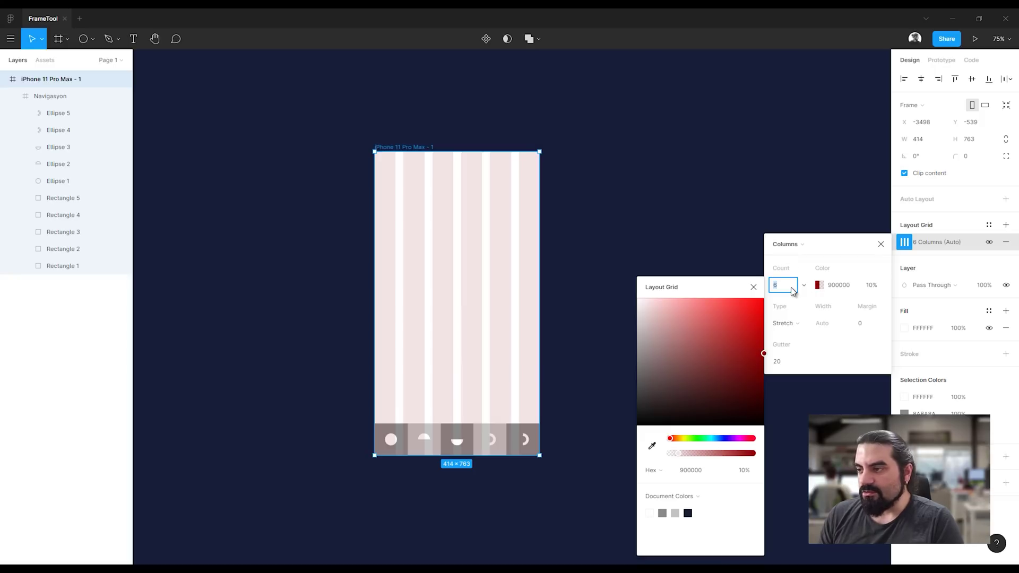
type("7")
key("Return")
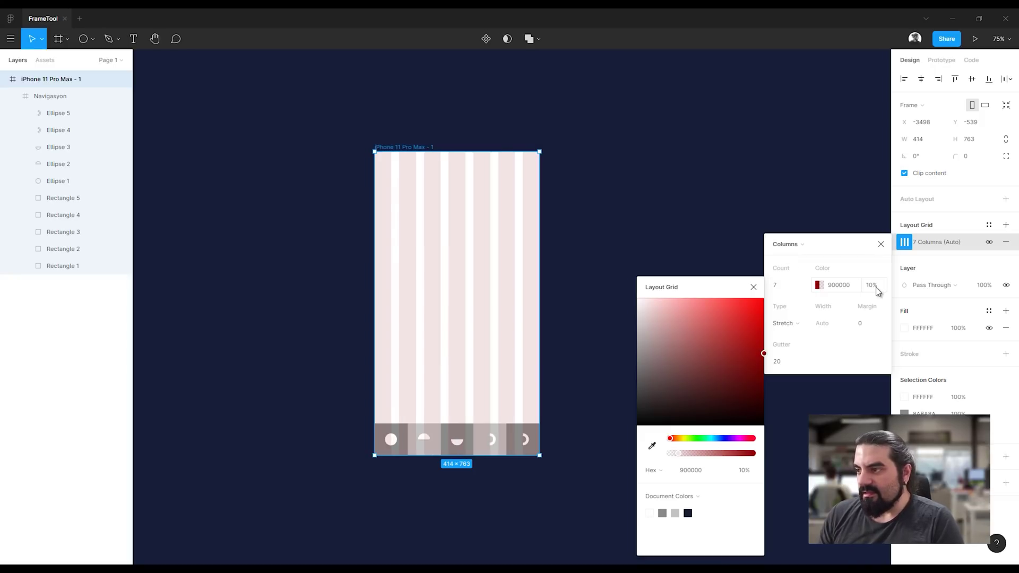
Give the column grid a 50 px margin and 30 px gutter, back at 6 columns.
left_click(867, 323)
type("50")
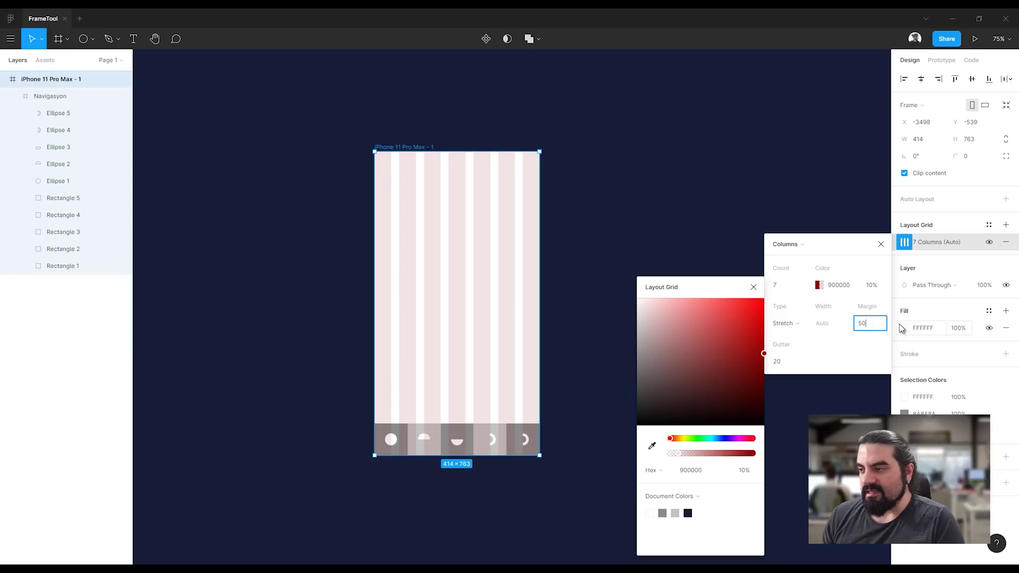
key("Return")
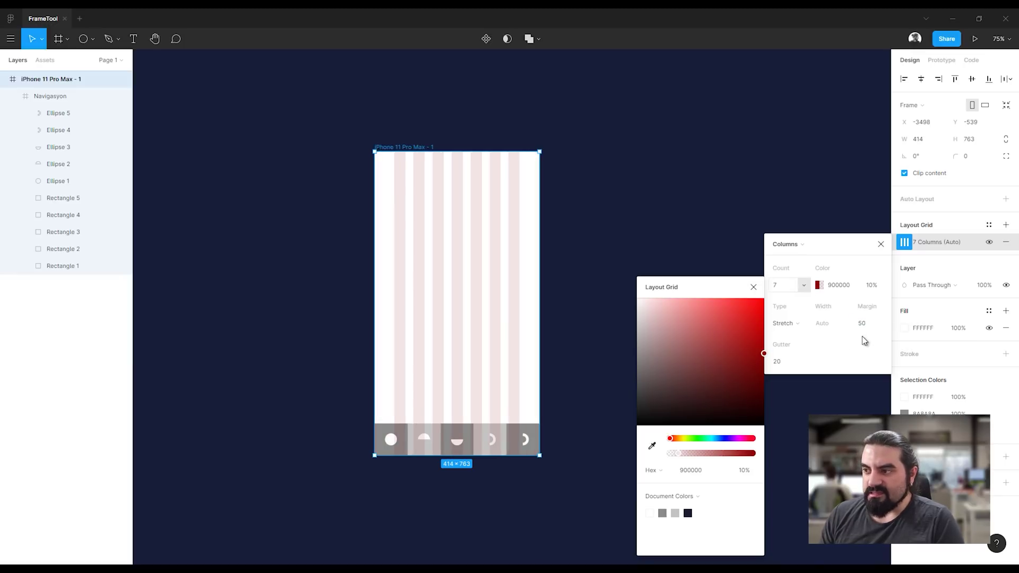
left_click(786, 366)
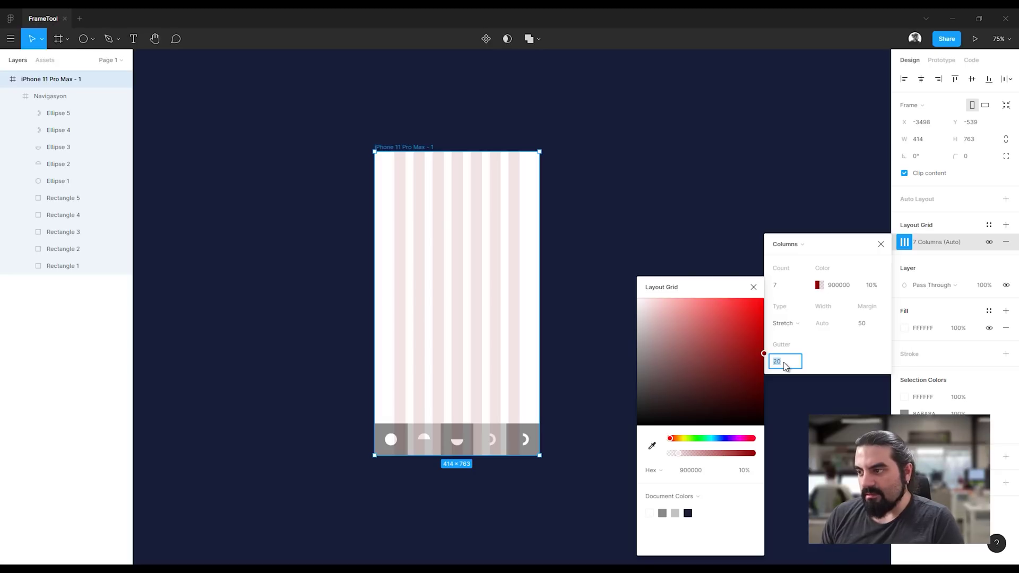
type("3")
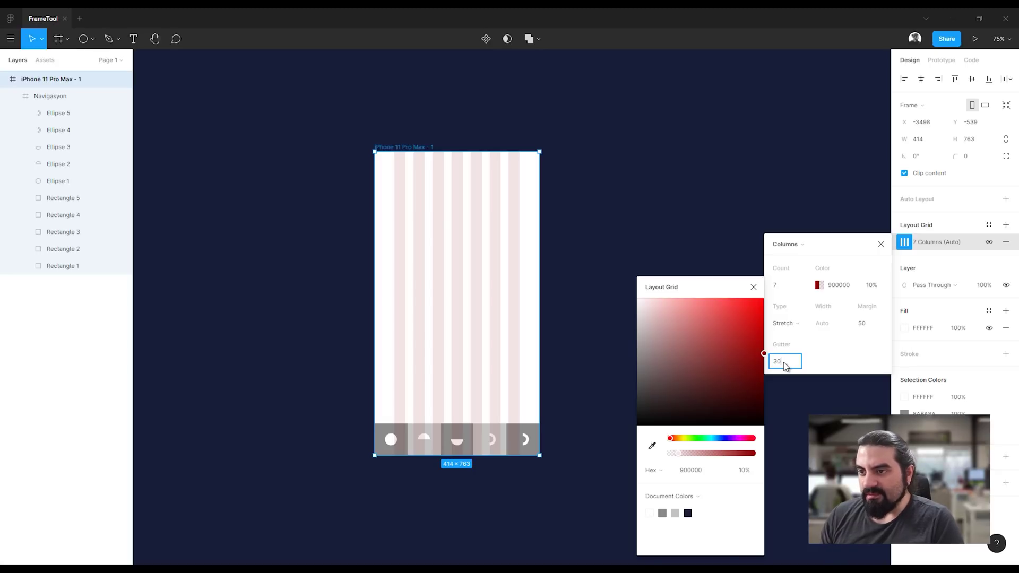
key("Return")
left_click(787, 287)
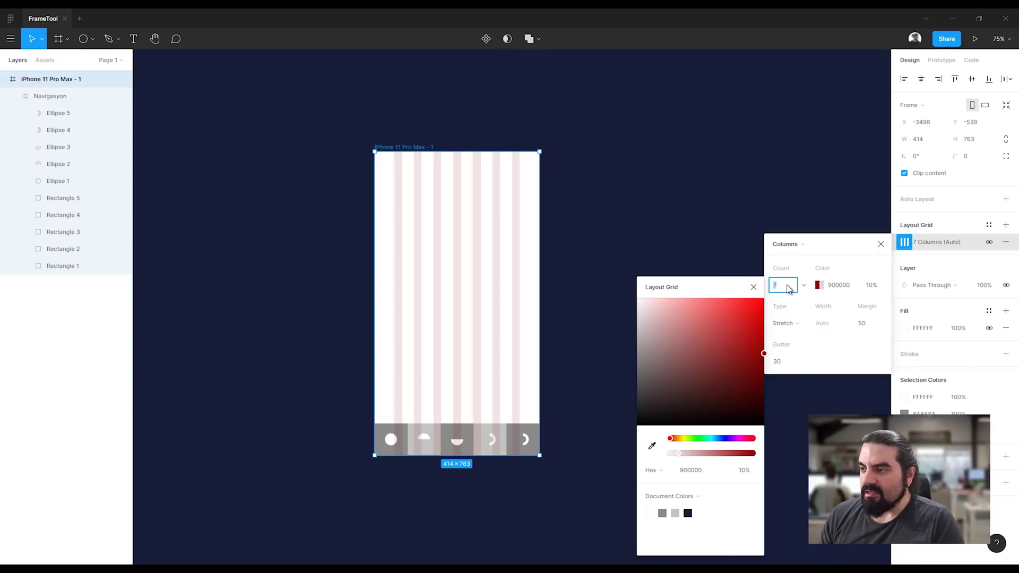
type("6")
key("Return")
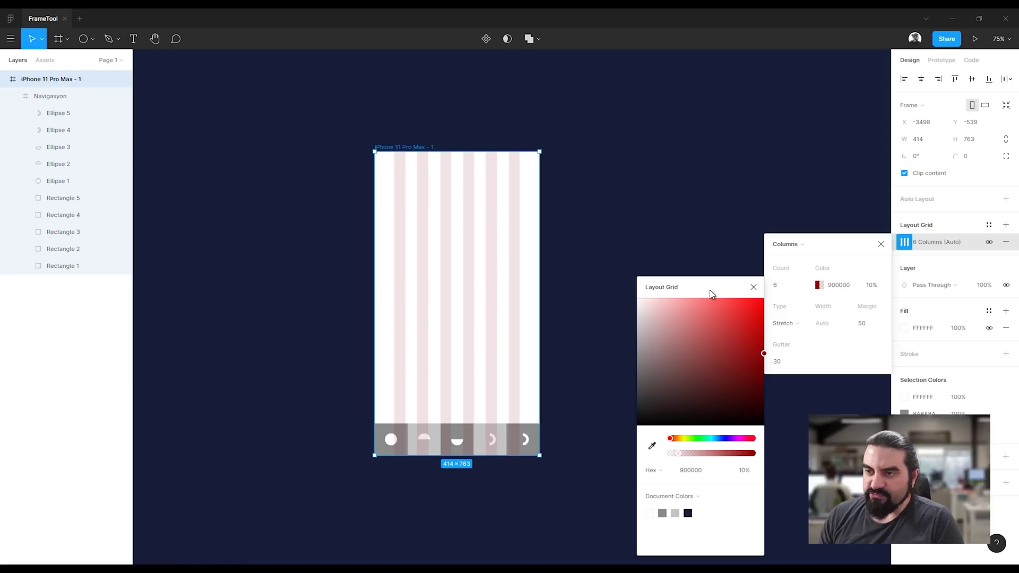
Change the grid to 6 horizontal Rows and close the grid settings panel.
left_click(789, 245)
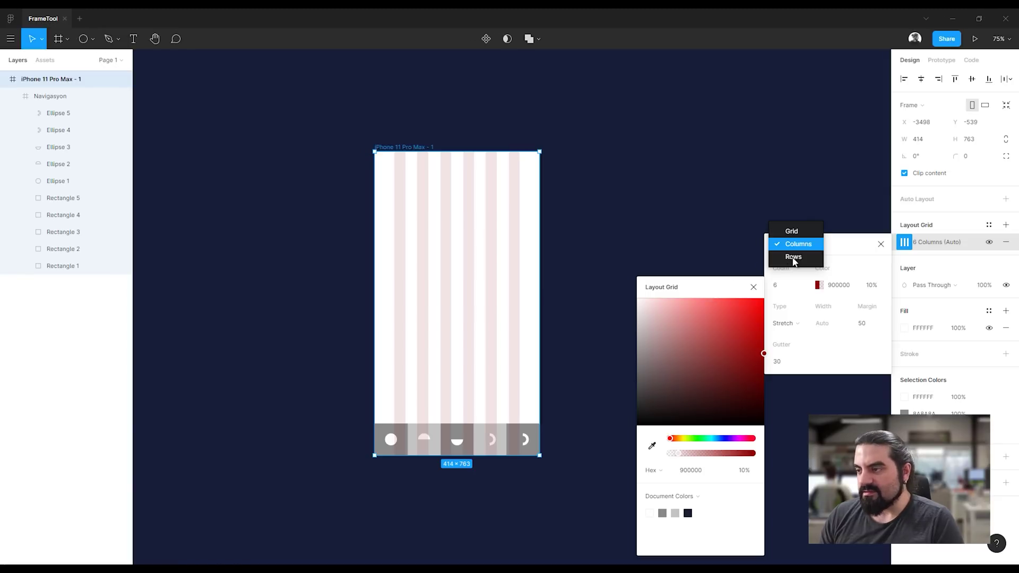
left_click(793, 257)
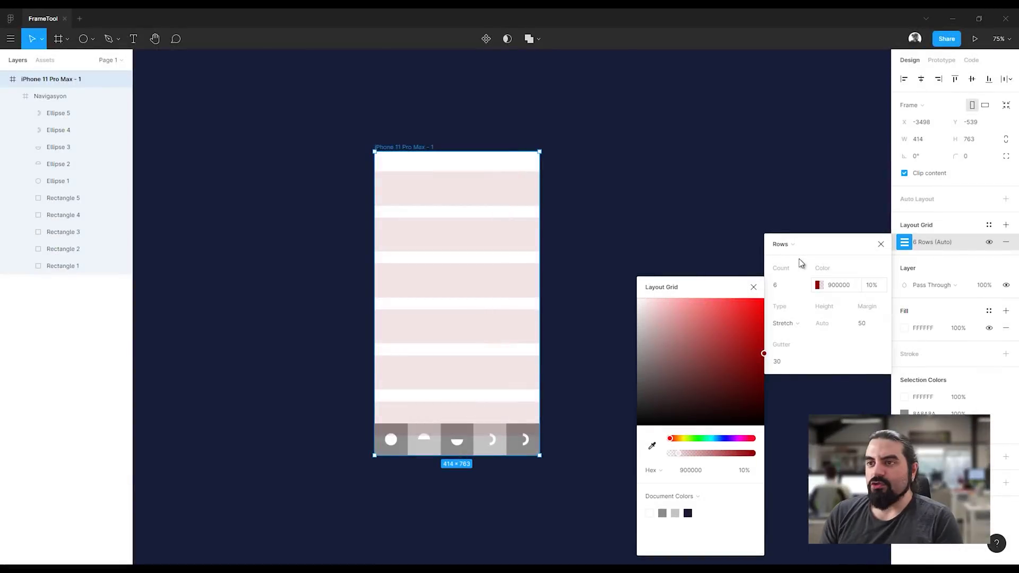
left_click(881, 244)
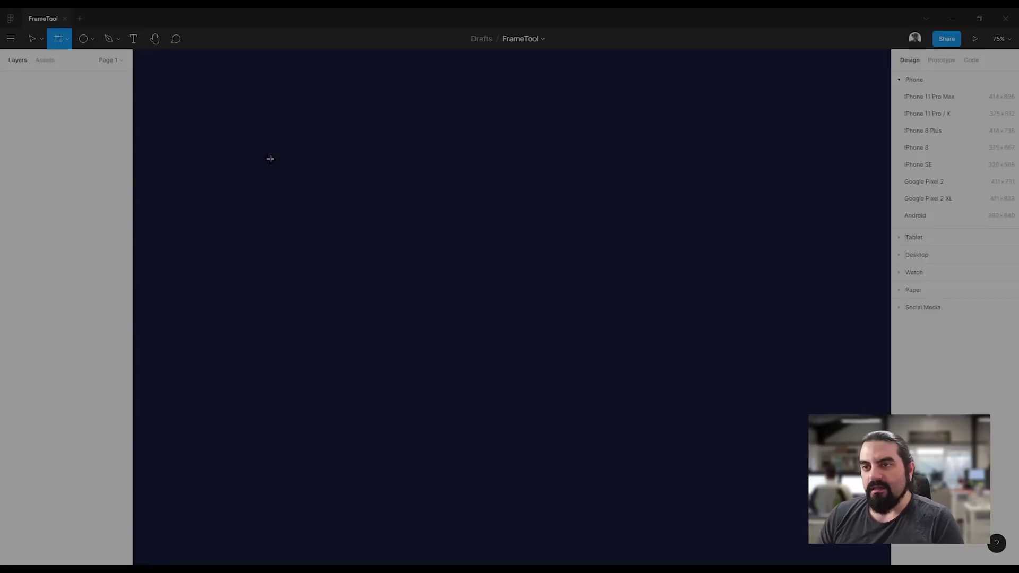
Replace a hand-drawn frame with an iPhone 11 Pro Max preset frame.
left_click_drag(270, 158, 465, 407)
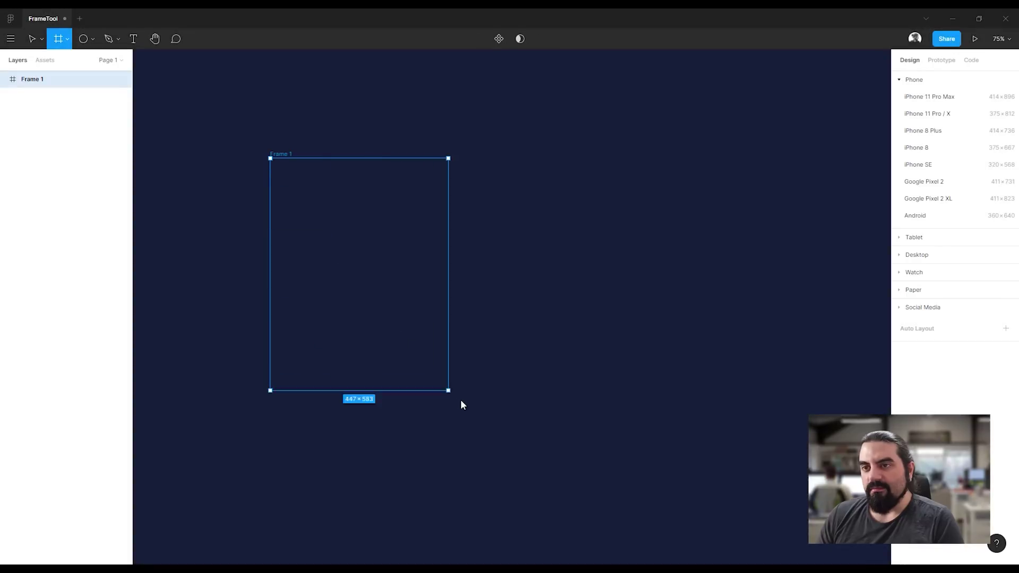
key("Delete")
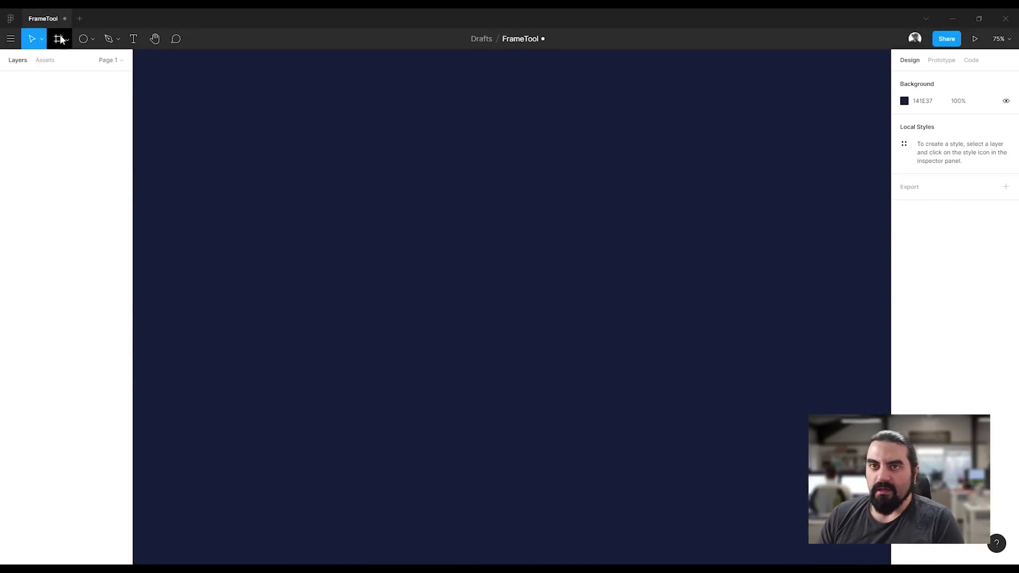
left_click(58, 39)
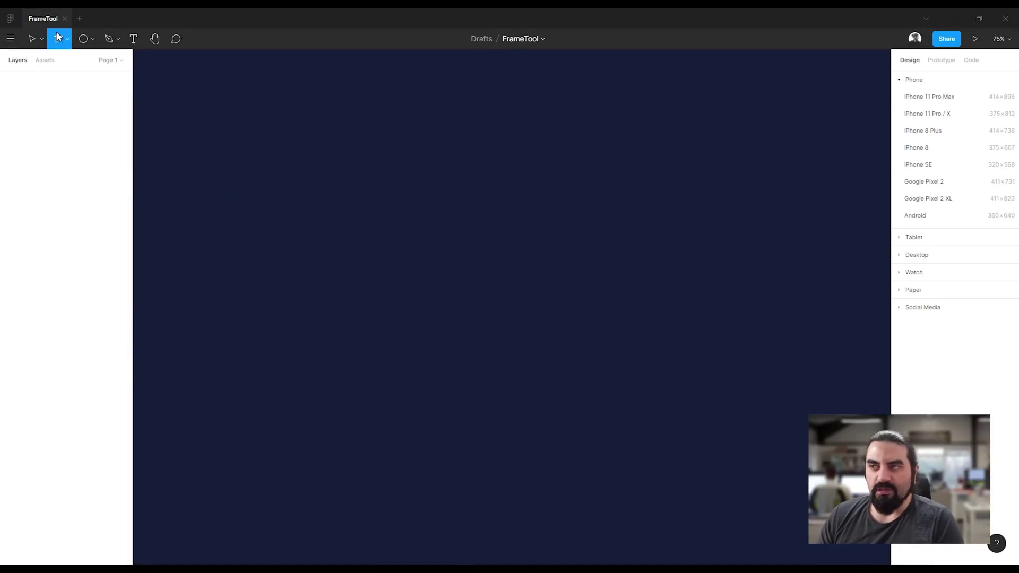
left_click(928, 98)
Duplicate the iPhone frame twice to its right, giving frames 1 to 3.
left_click_drag(737, 254, 568, 271)
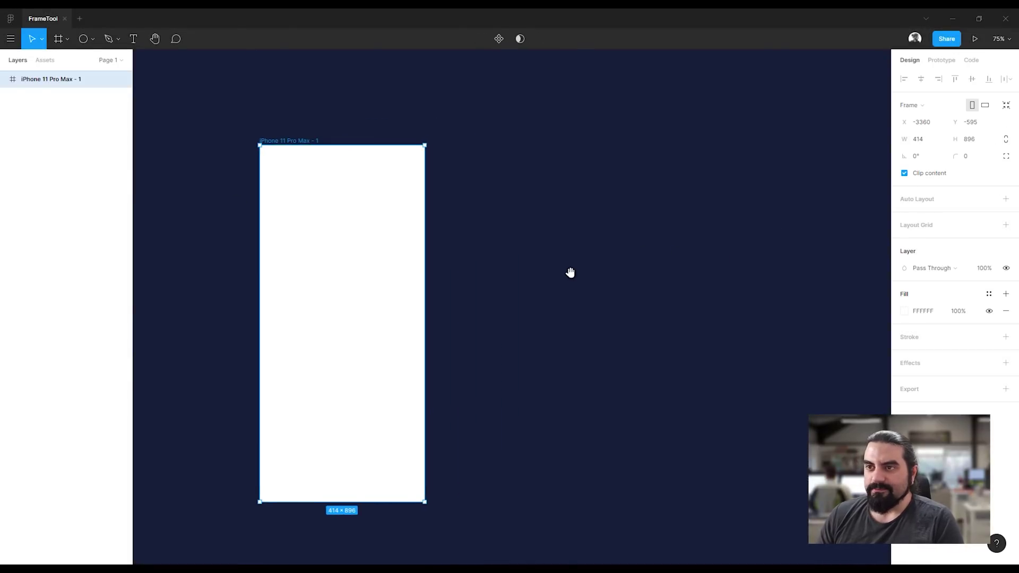
left_click(545, 258)
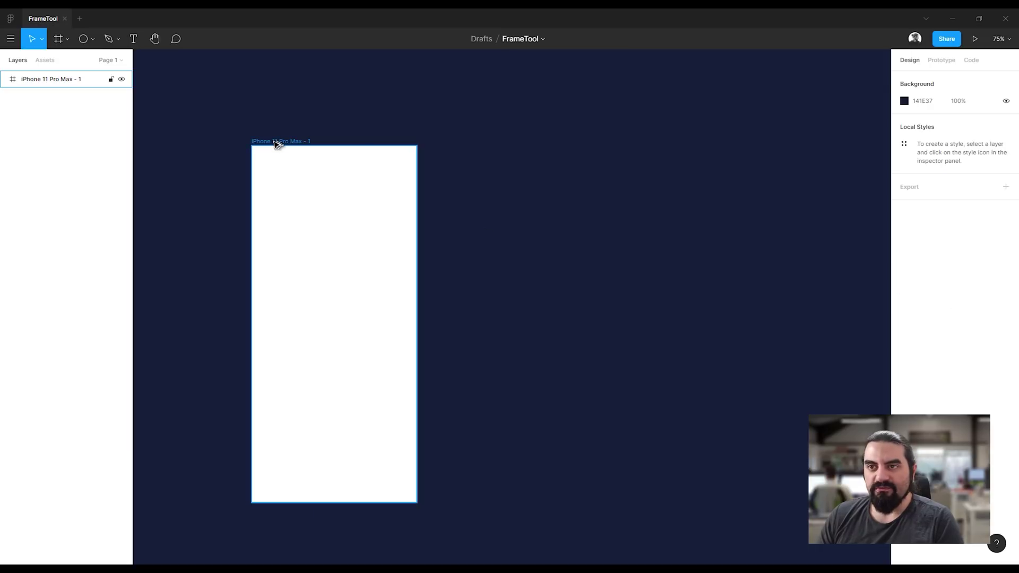
mouse_move(276, 143)
left_mouse_down()
mouse_move(484, 140)
mouse_move(723, 159)
mouse_move(716, 164)
left_mouse_up()
left_click(193, 136)
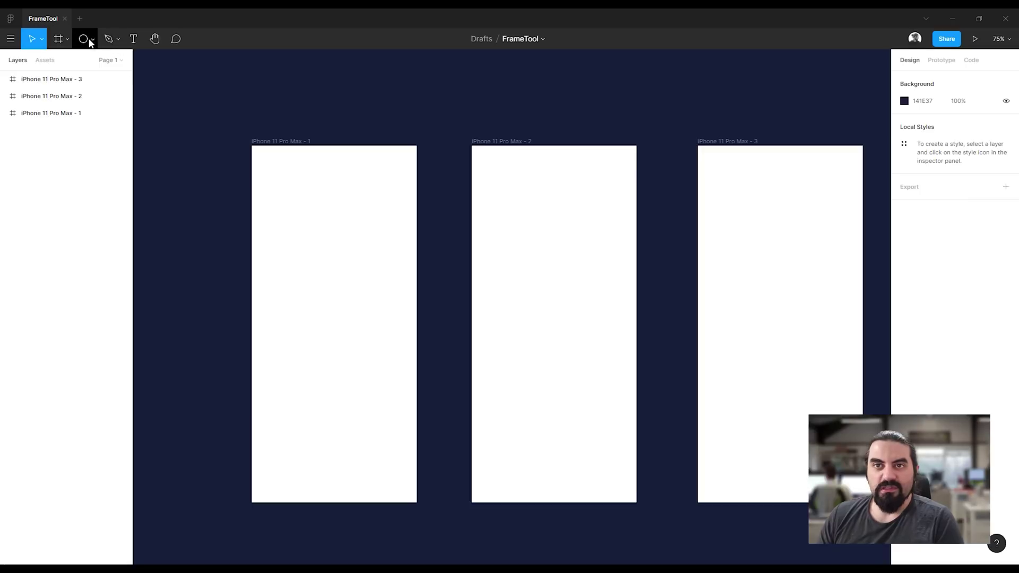
Add a size-100 number 1 centred in the first iPhone frame.
key("t")
left_click(315, 298)
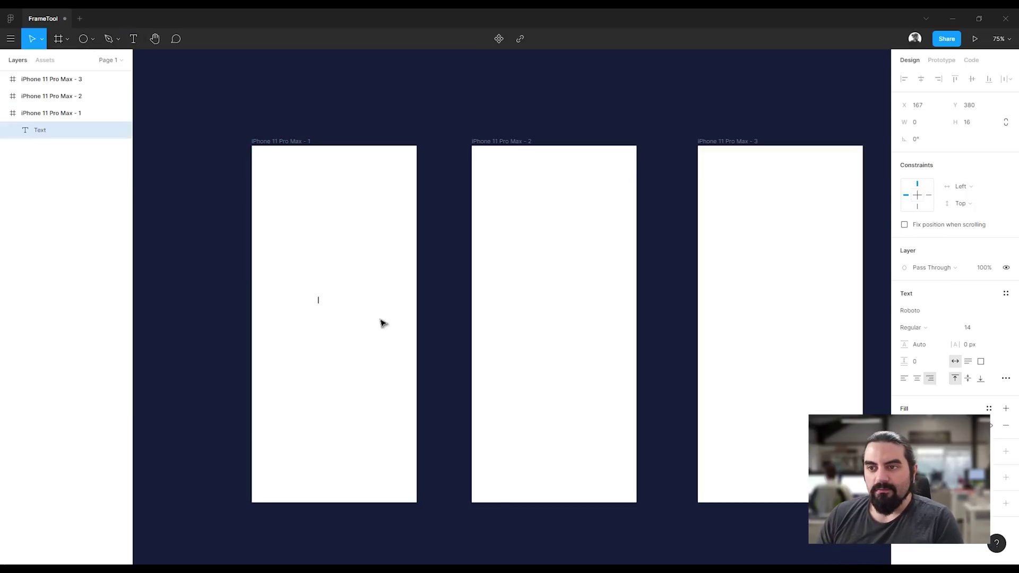
type("1")
key("Escape")
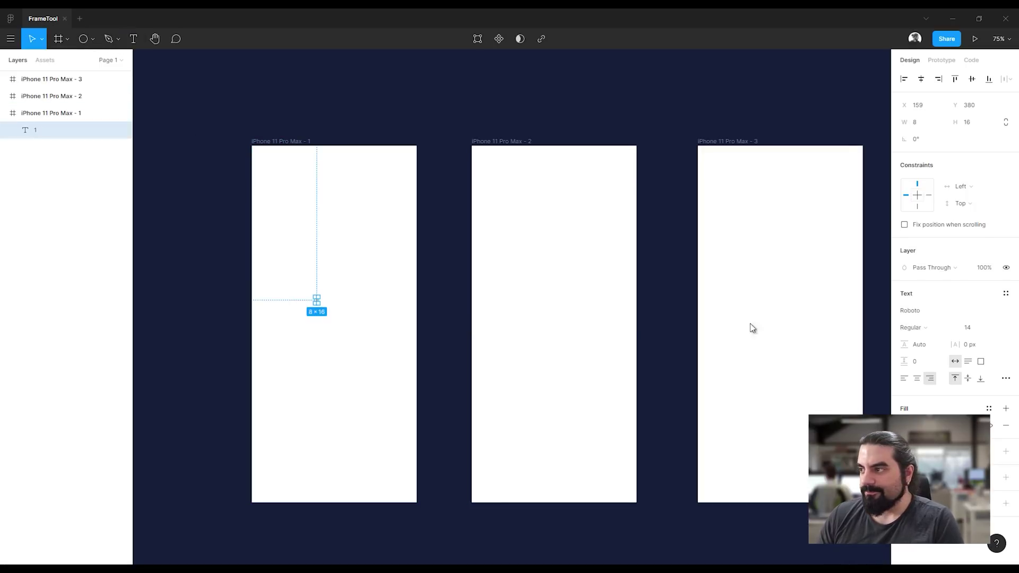
left_click(973, 328)
type("100")
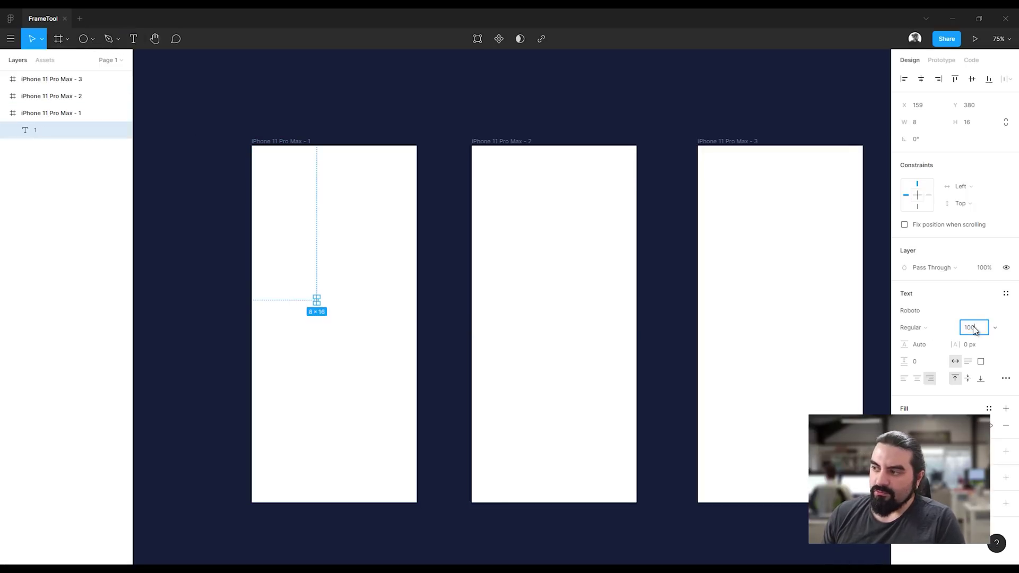
key("Return")
left_click(921, 79)
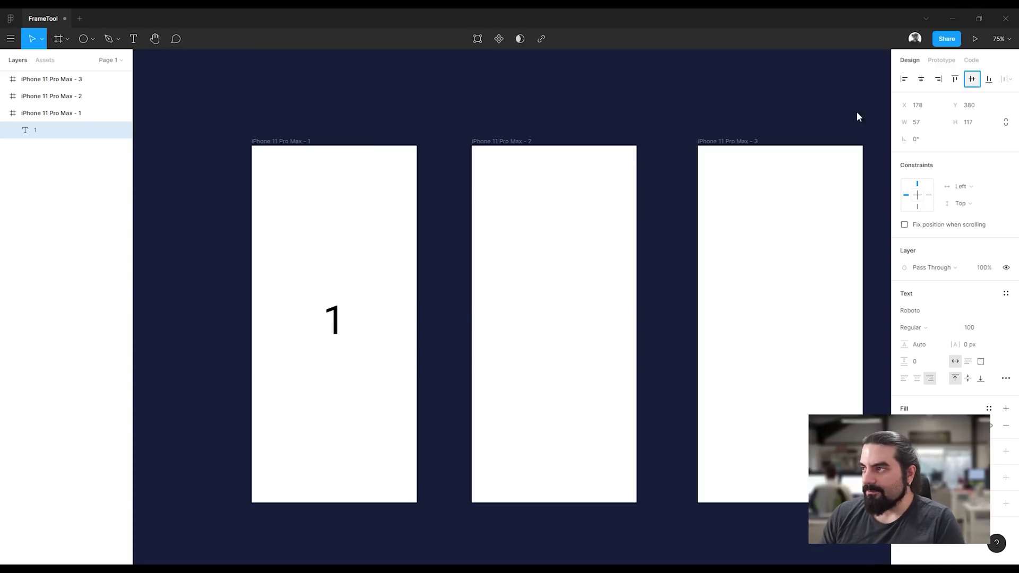
left_click(972, 78)
left_click(325, 386)
Copy the number into frames 2 and 3, retyped as 2 and 3 and centred.
left_click_drag(345, 334, 787, 332)
double_click(555, 326)
type("2")
key("Escape")
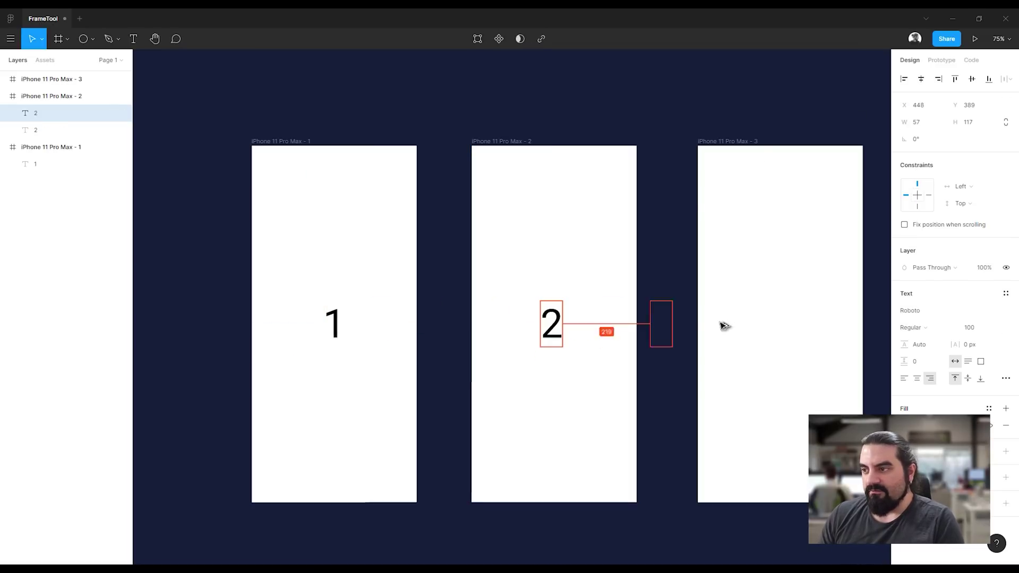
double_click(787, 332)
type("3")
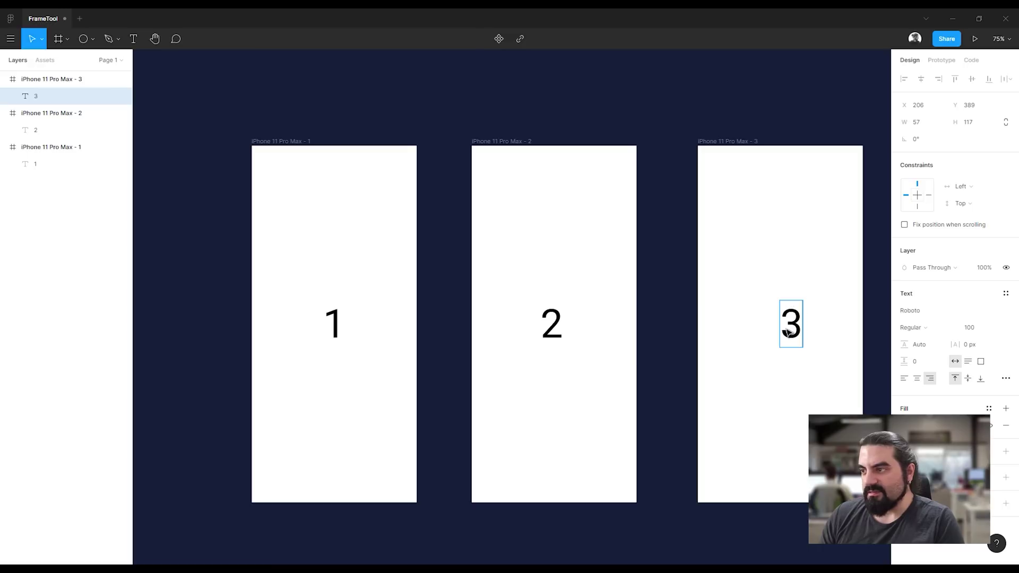
key("Escape")
left_click(920, 79)
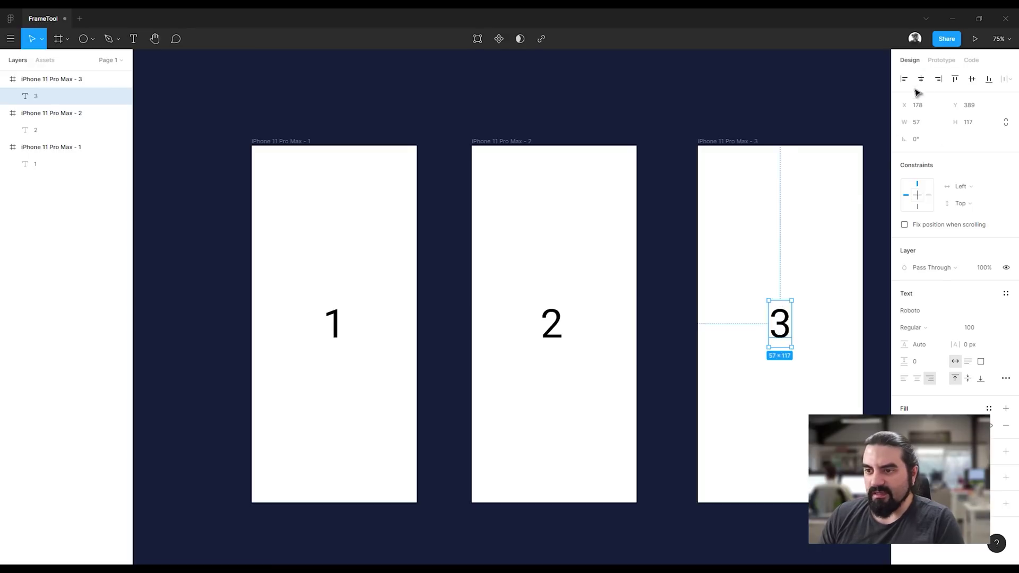
left_click(552, 329)
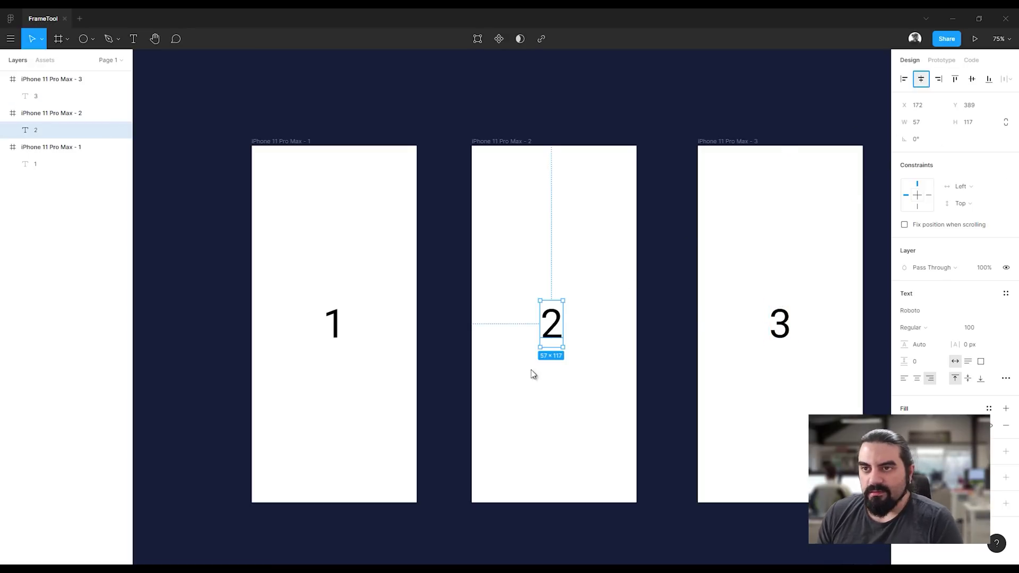
left_click(513, 429)
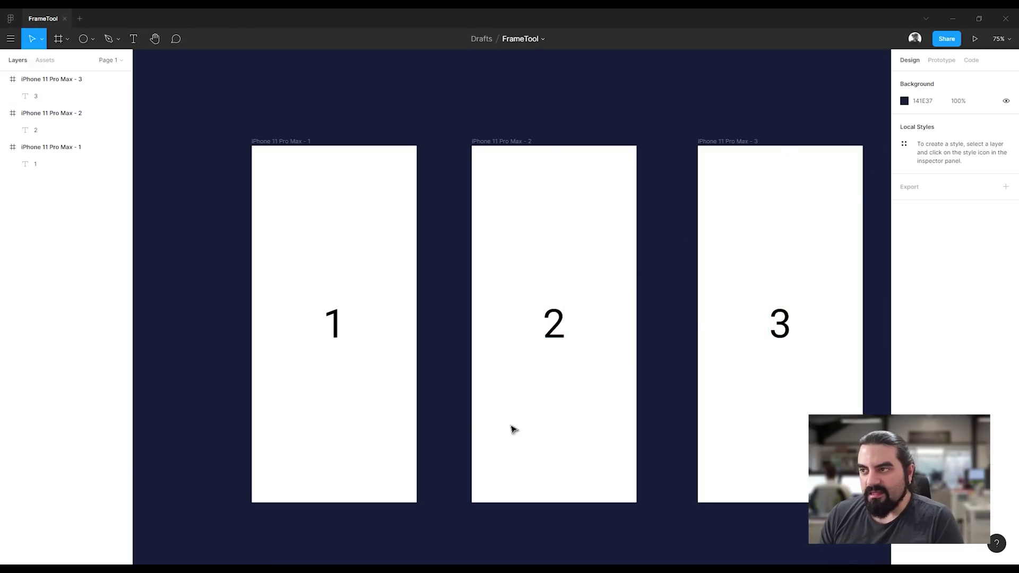
In the Prototype tab, link the number 1 to the second frame.
left_click(297, 142)
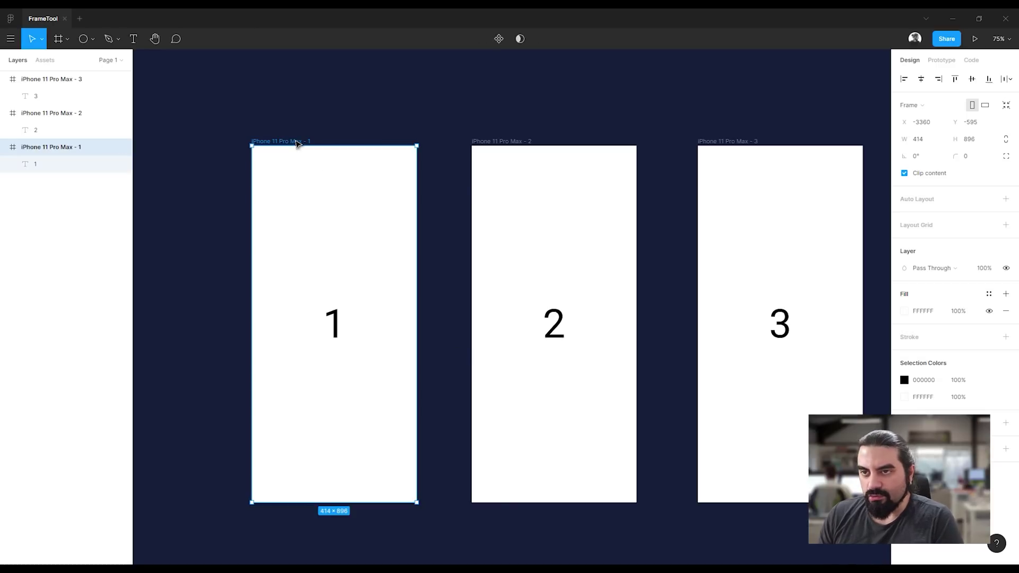
left_click(289, 136)
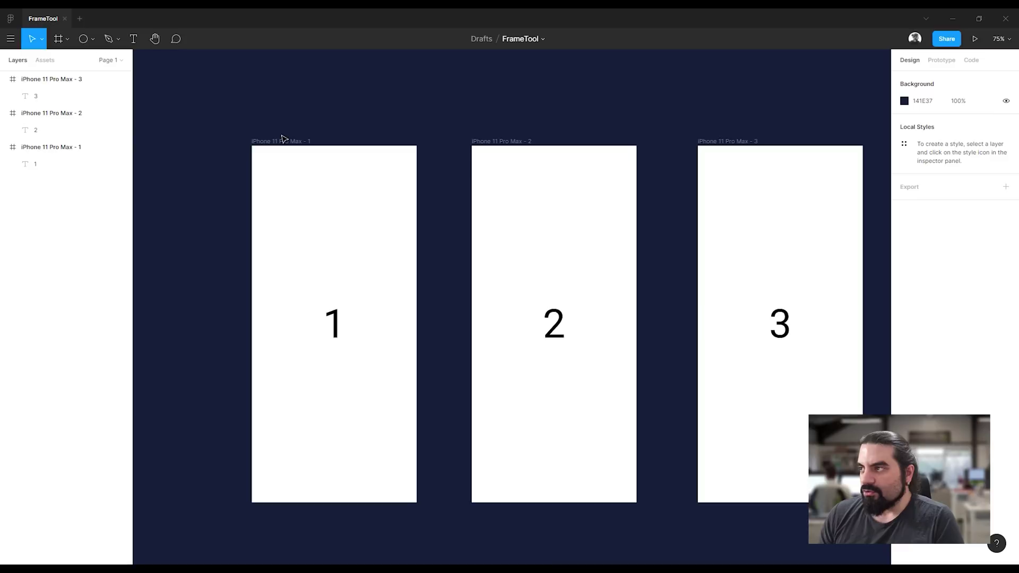
left_click(290, 141)
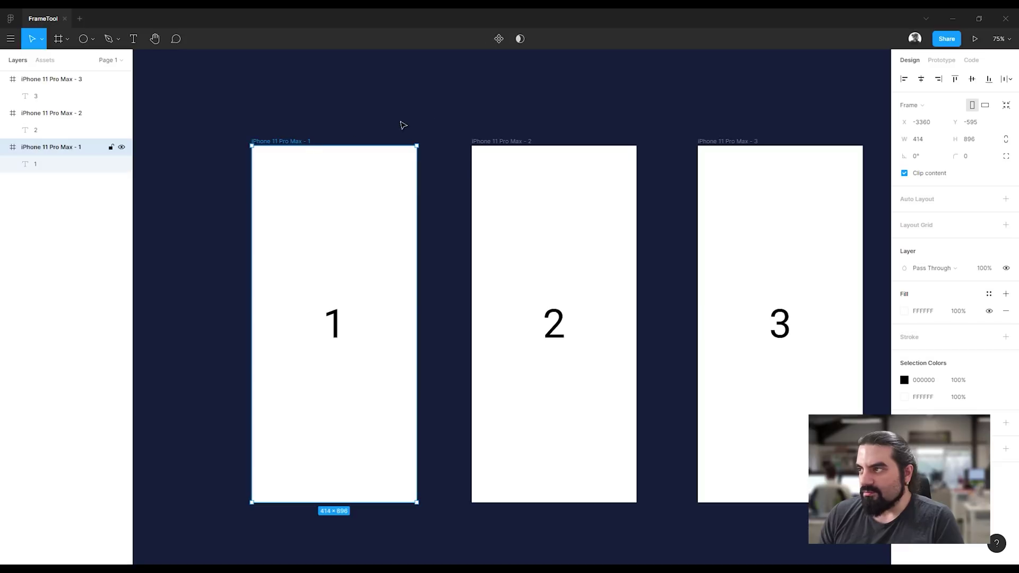
left_click(942, 61)
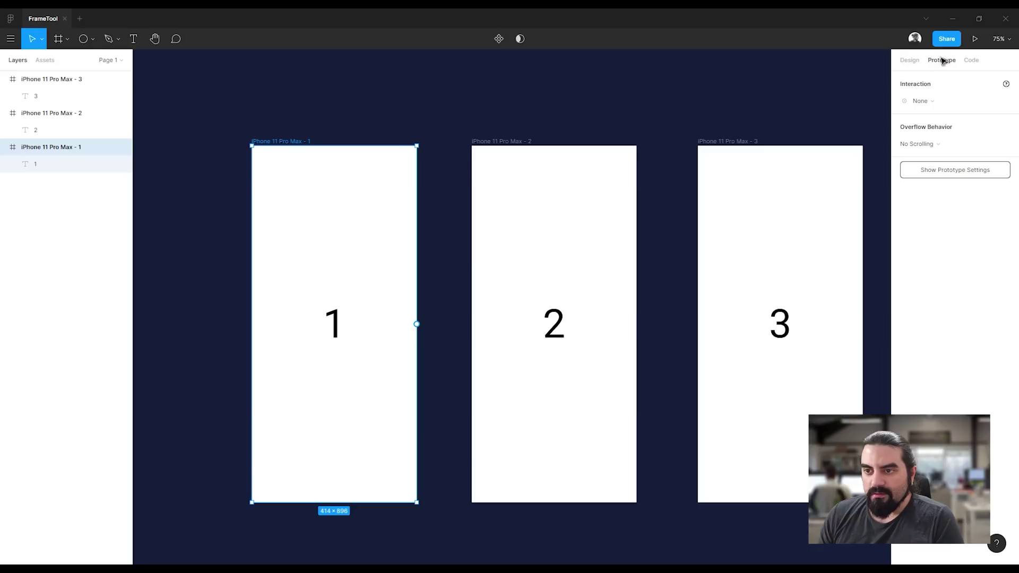
left_click(335, 330)
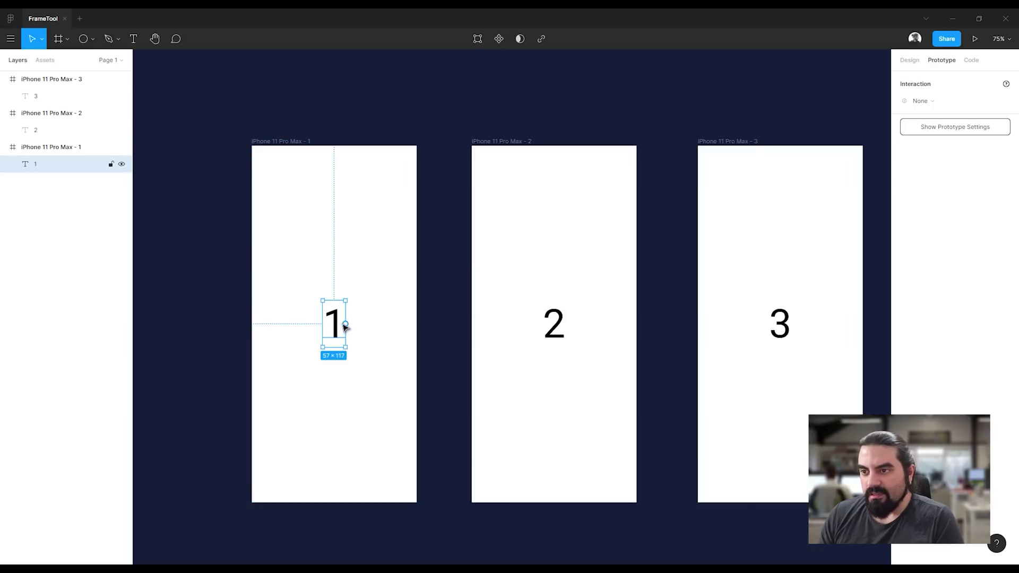
left_click_drag(345, 324, 537, 280)
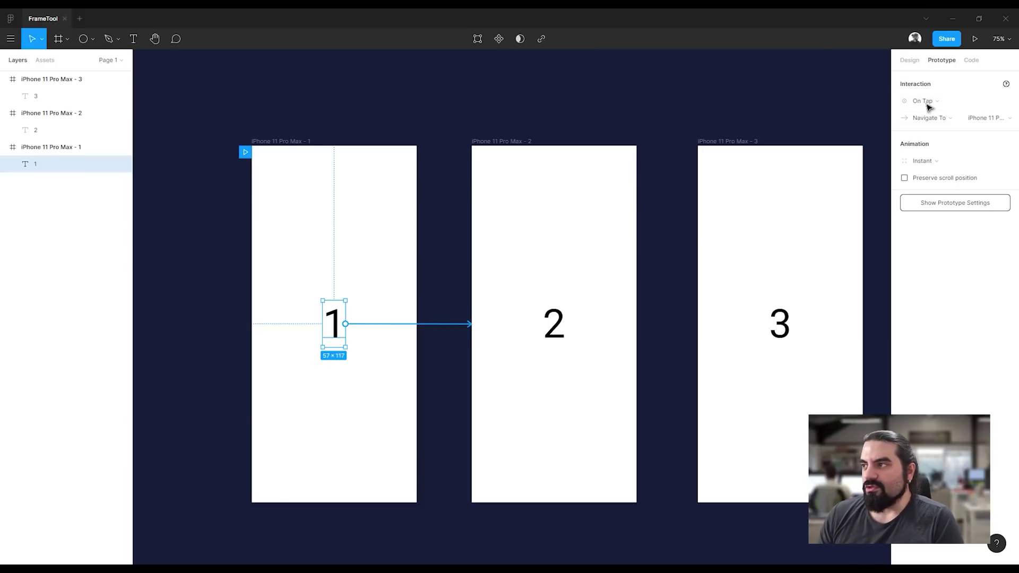
Set the 1's interaction to Navigate To with a Dissolve transition.
left_click(976, 120)
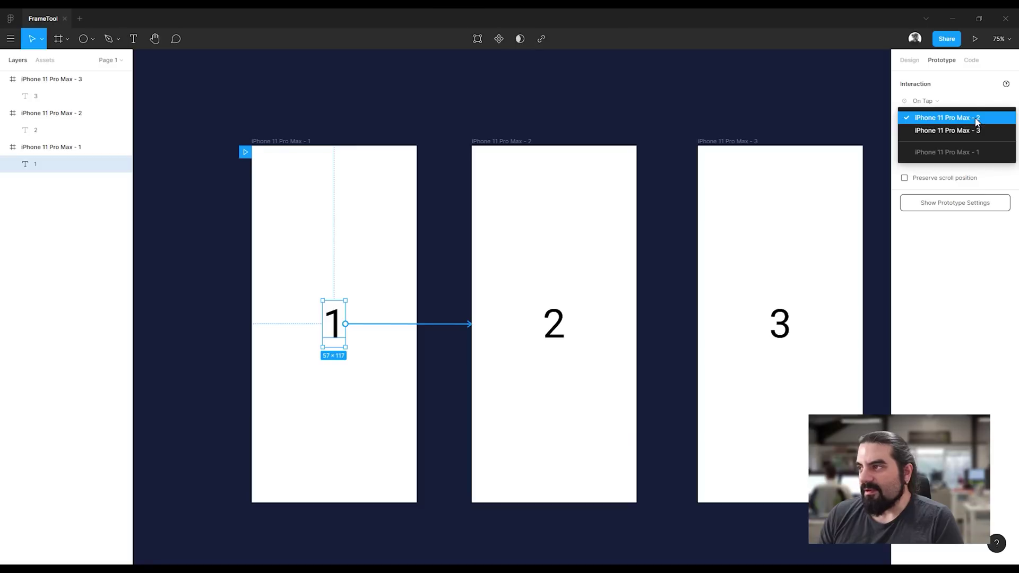
left_click(971, 99)
left_click(940, 121)
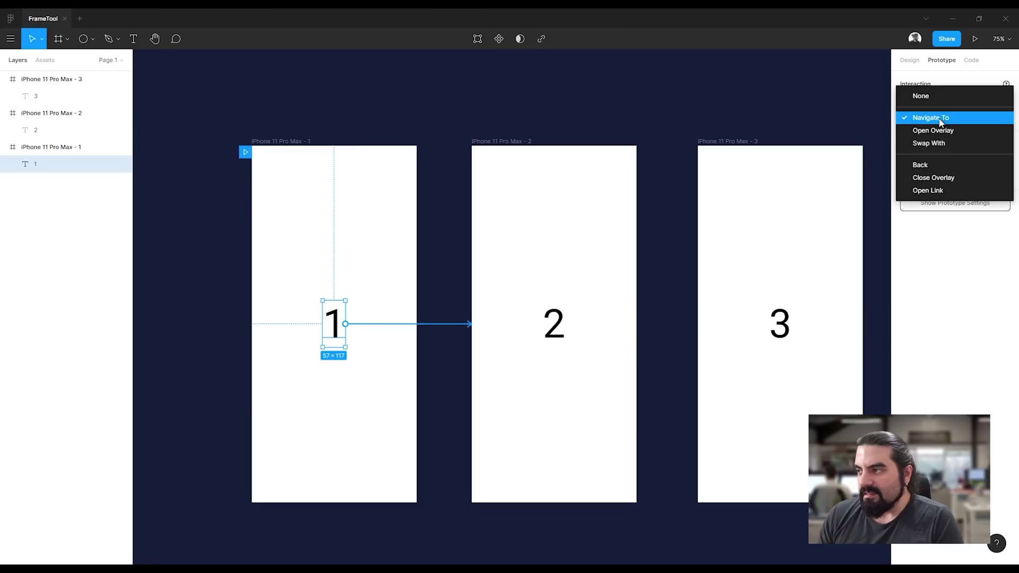
left_click(940, 121)
left_click(926, 162)
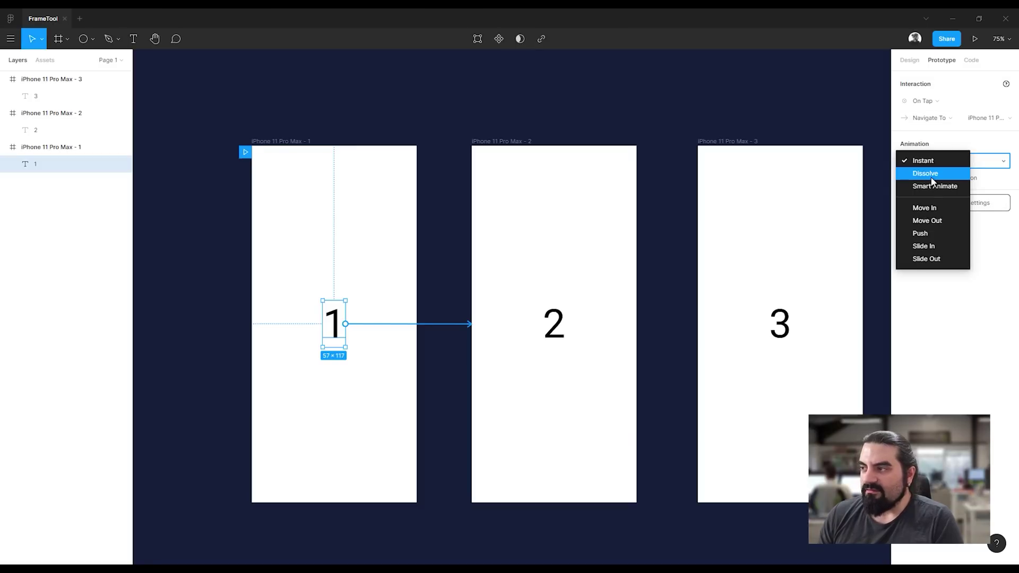
left_click(932, 179)
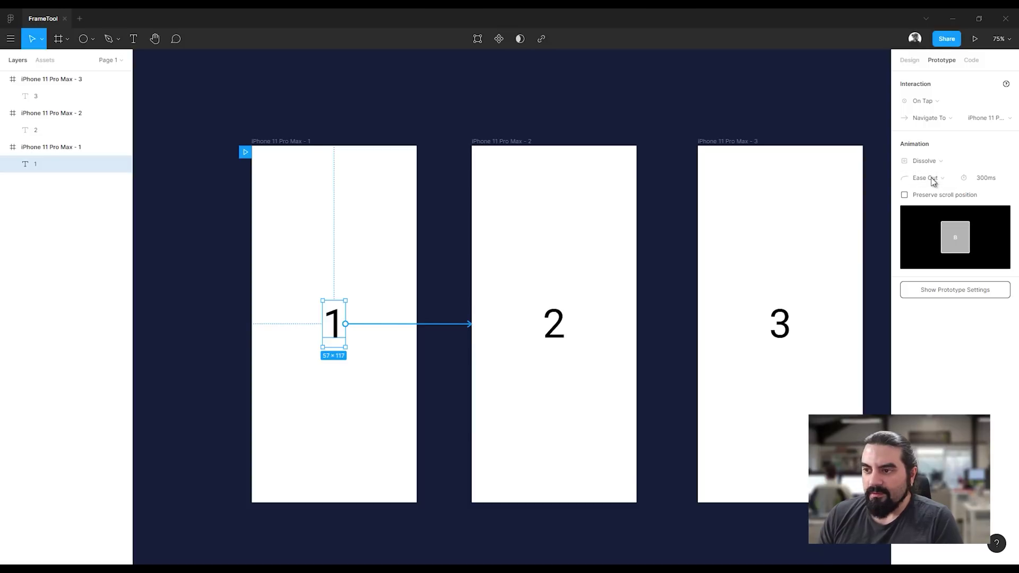
Link the 2 to the third frame and the 3 back to frame 1.
left_click(563, 330)
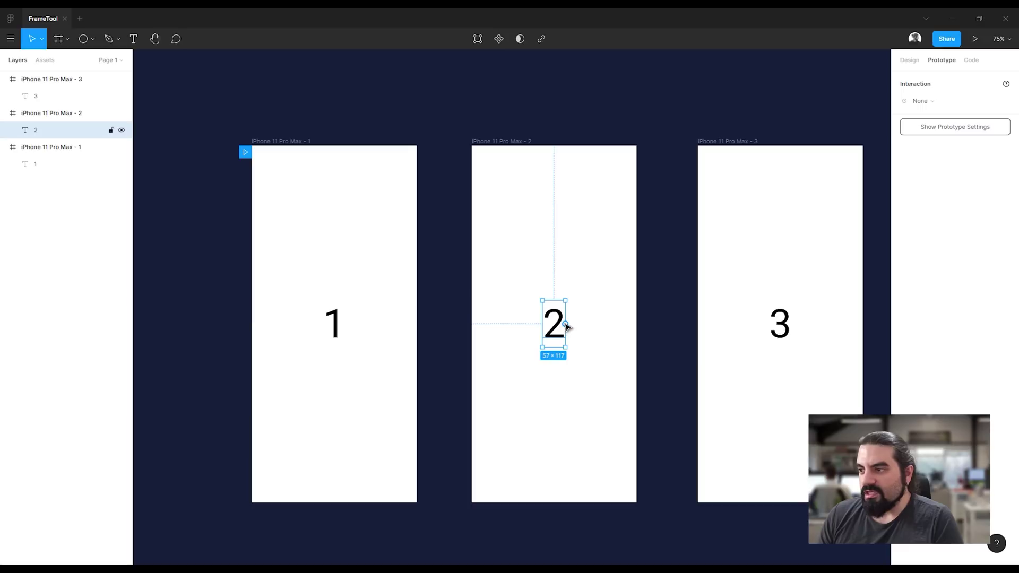
mouse_move(565, 325)
left_mouse_down()
mouse_move(739, 323)
mouse_move(370, 293)
left_mouse_up()
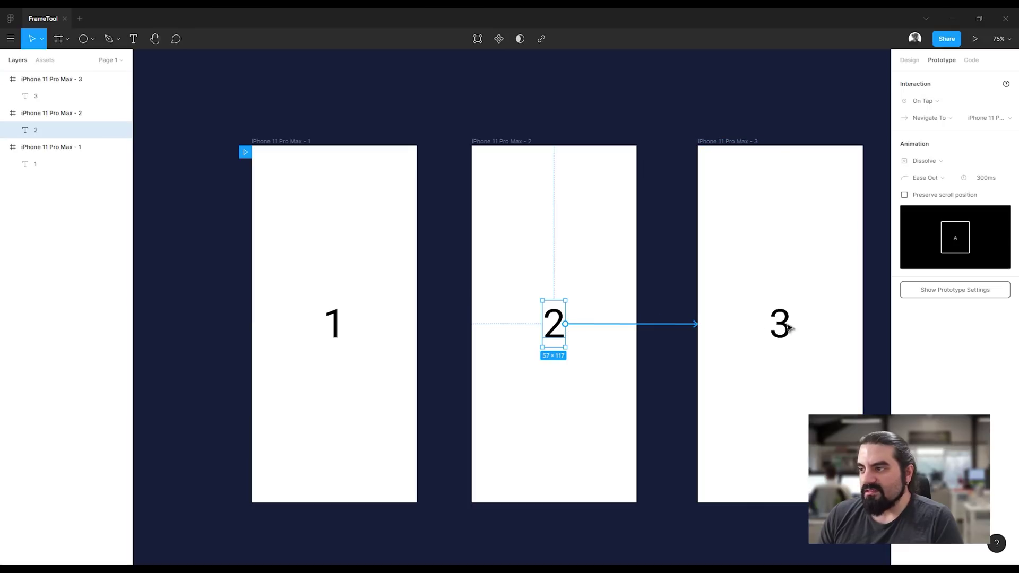
left_click(788, 328)
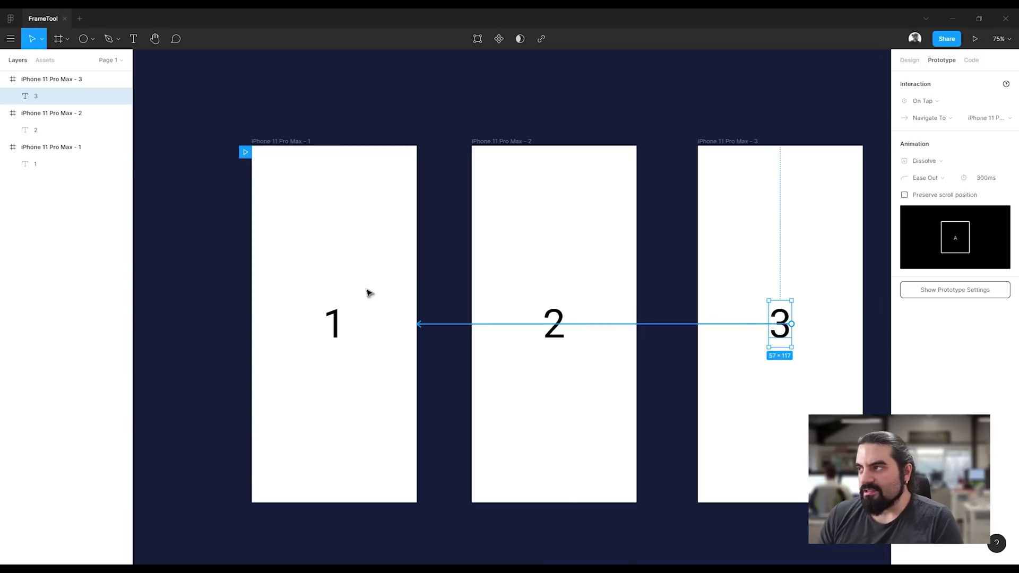
left_click(333, 324)
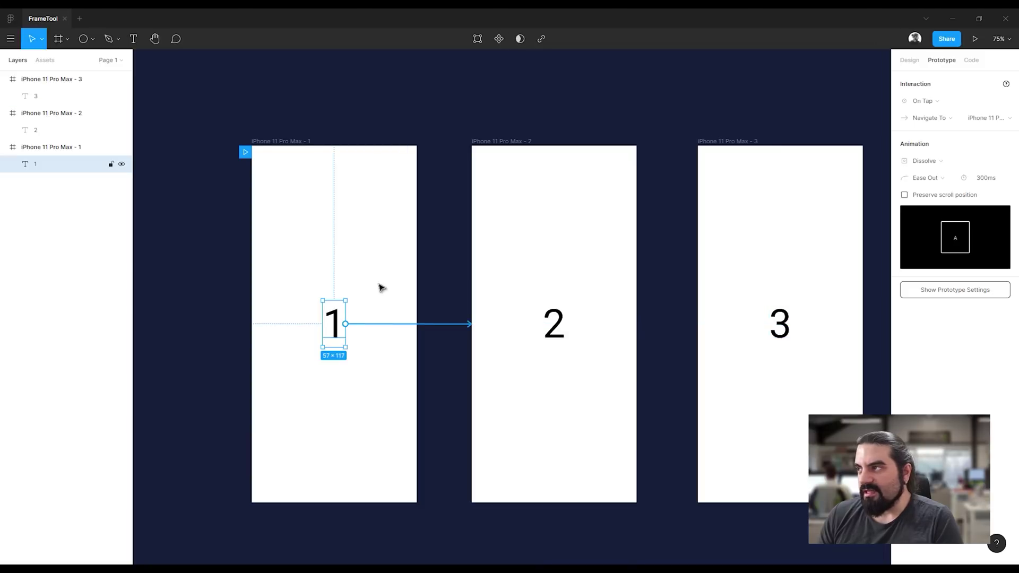
left_click(974, 39)
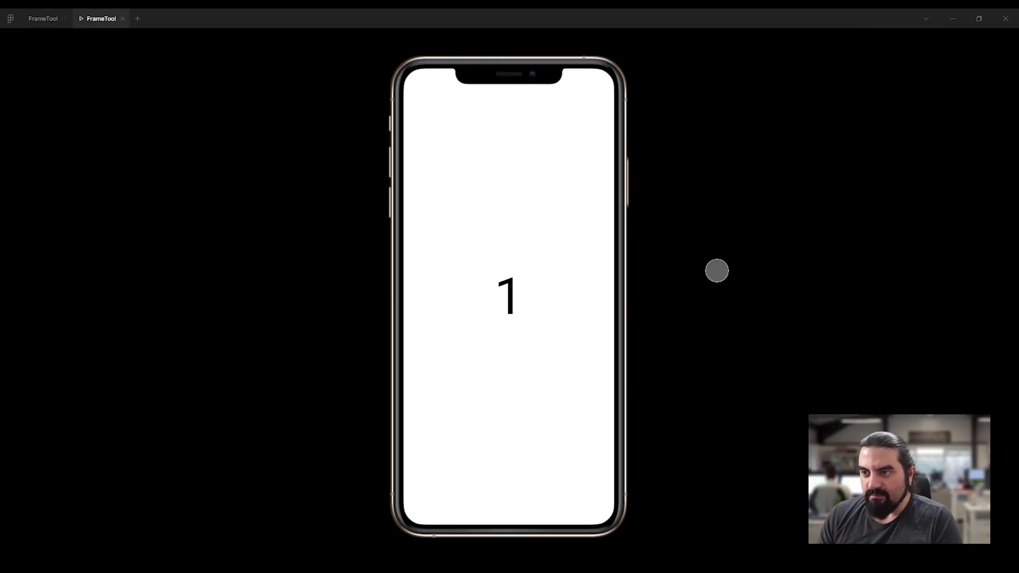
left_click(557, 278)
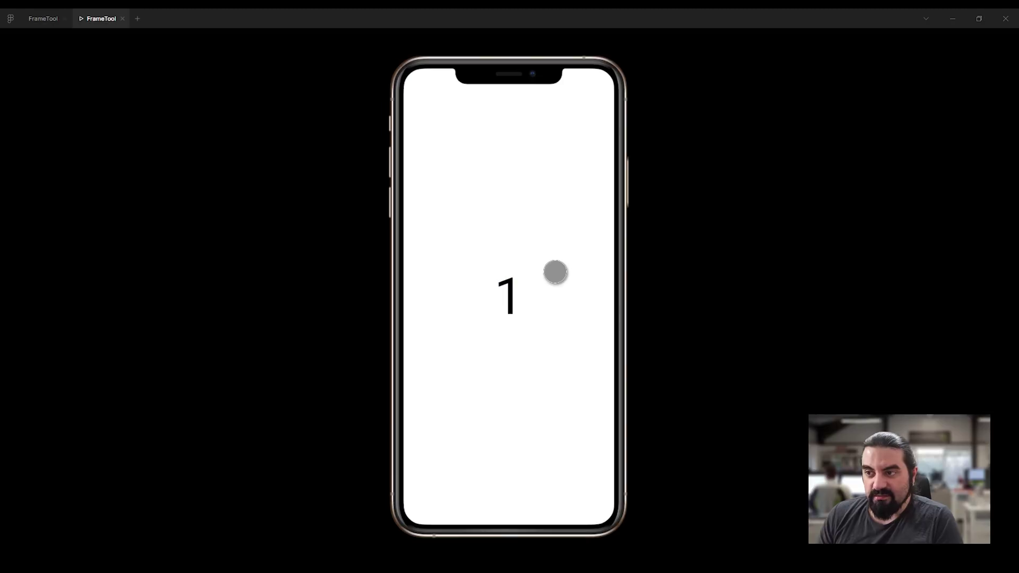
left_click(514, 293)
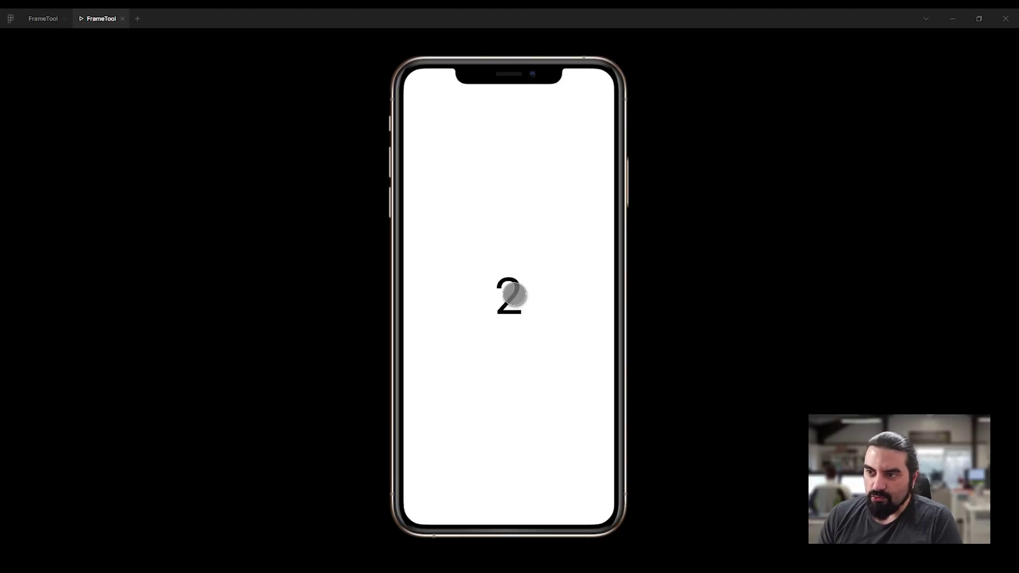
left_click(510, 294)
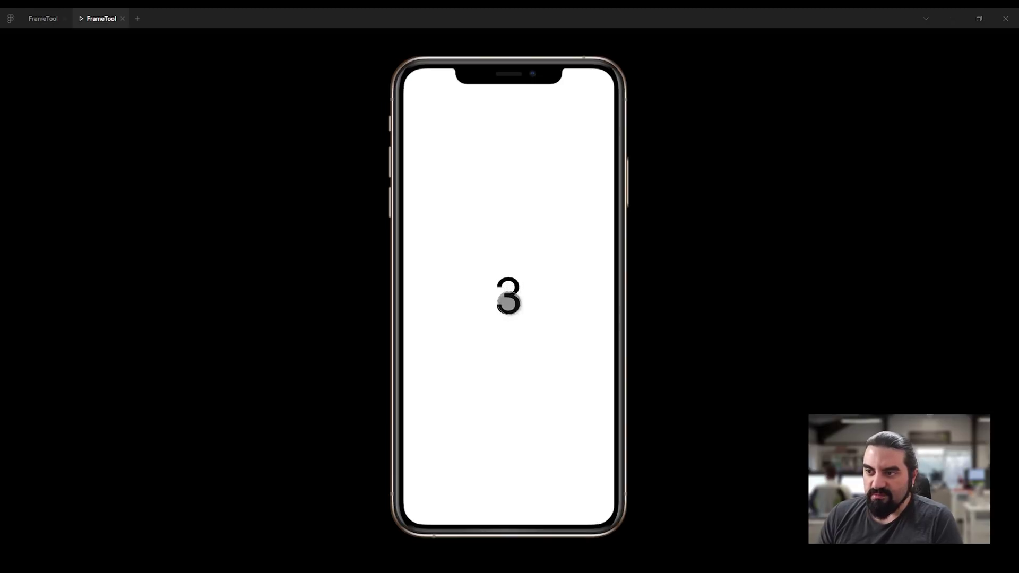
left_click(507, 309)
left_click(507, 309)
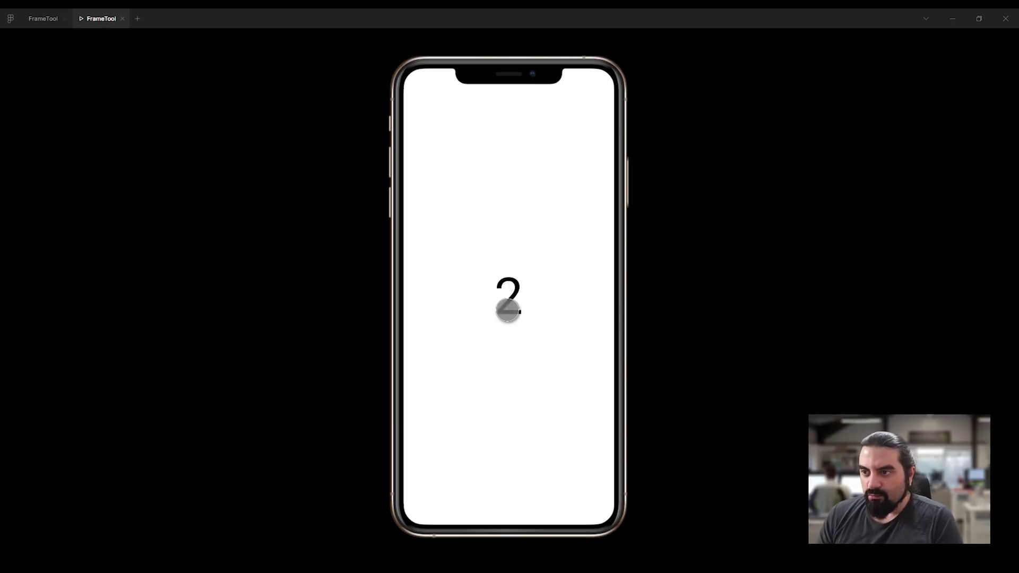
left_click(506, 307)
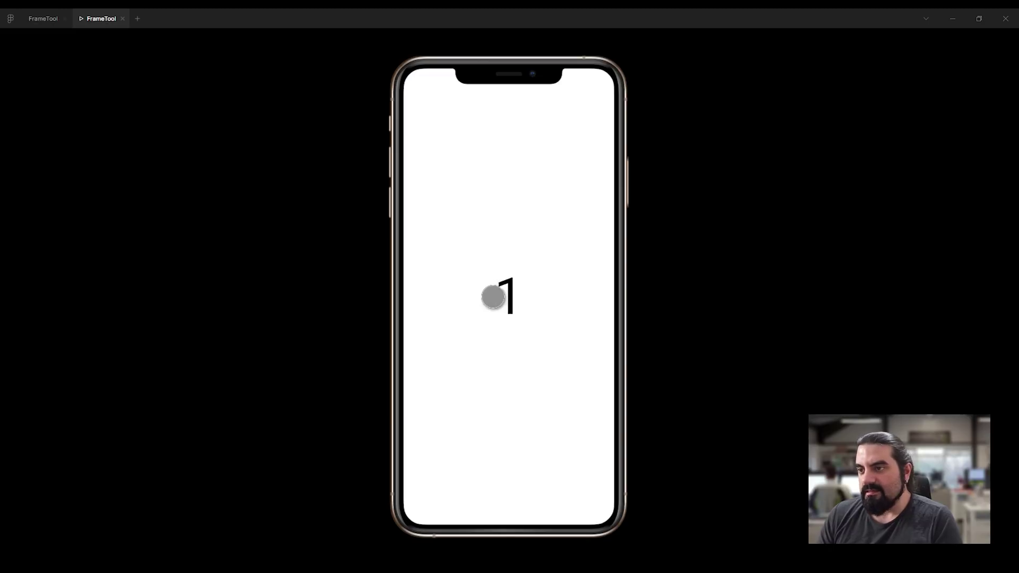
mouse_move(123, 18)
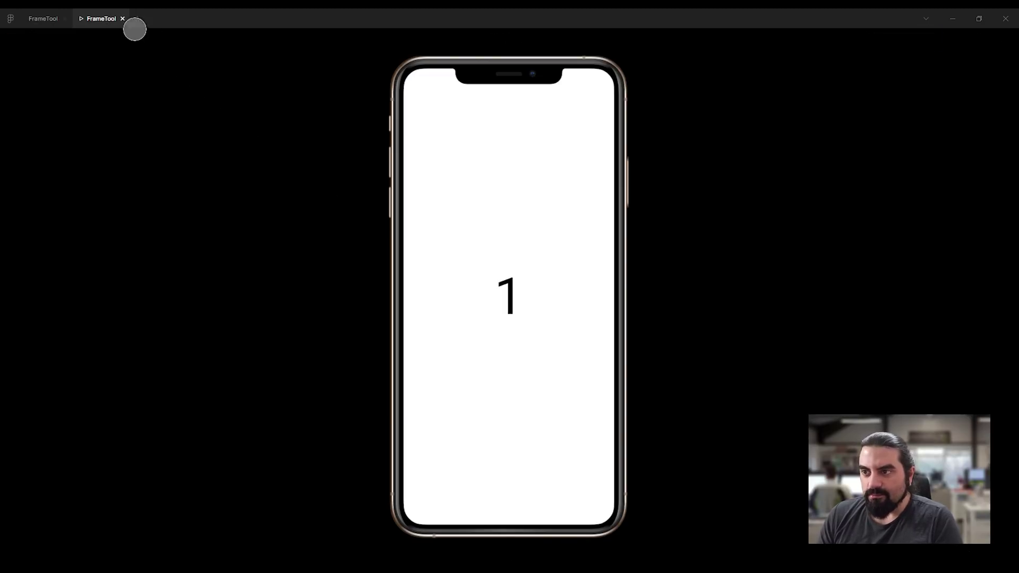
left_click(500, 296)
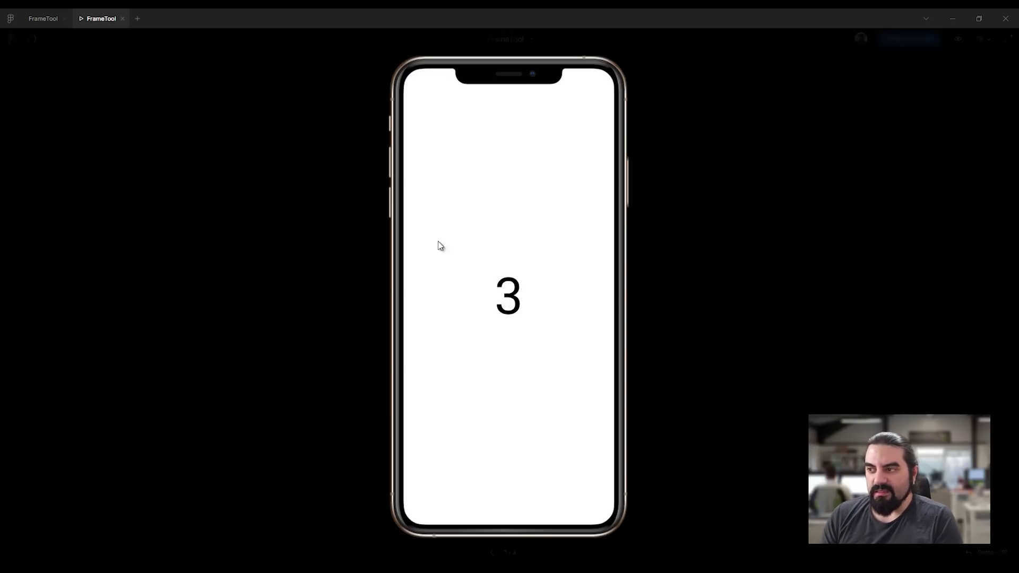
left_click(122, 19)
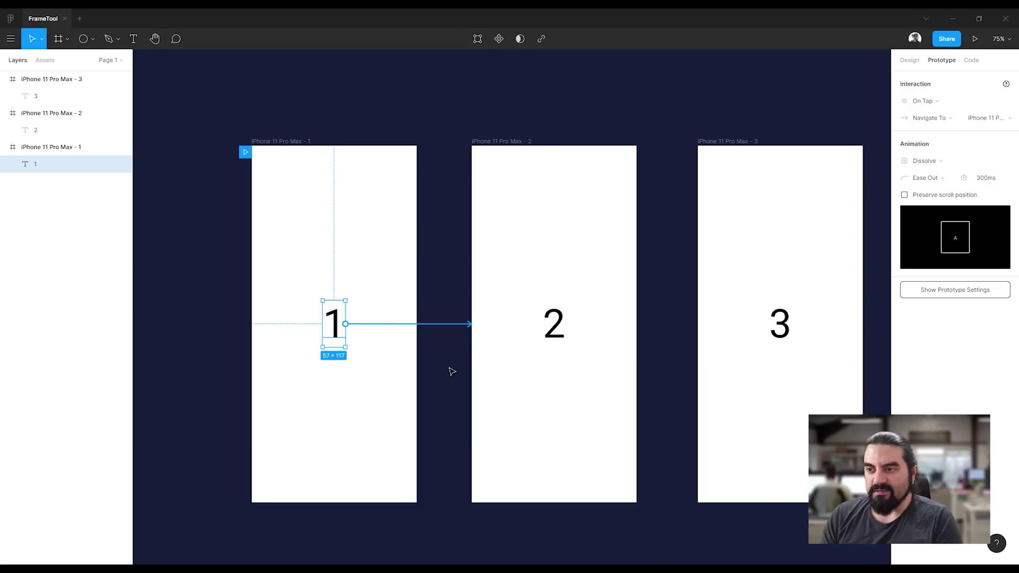